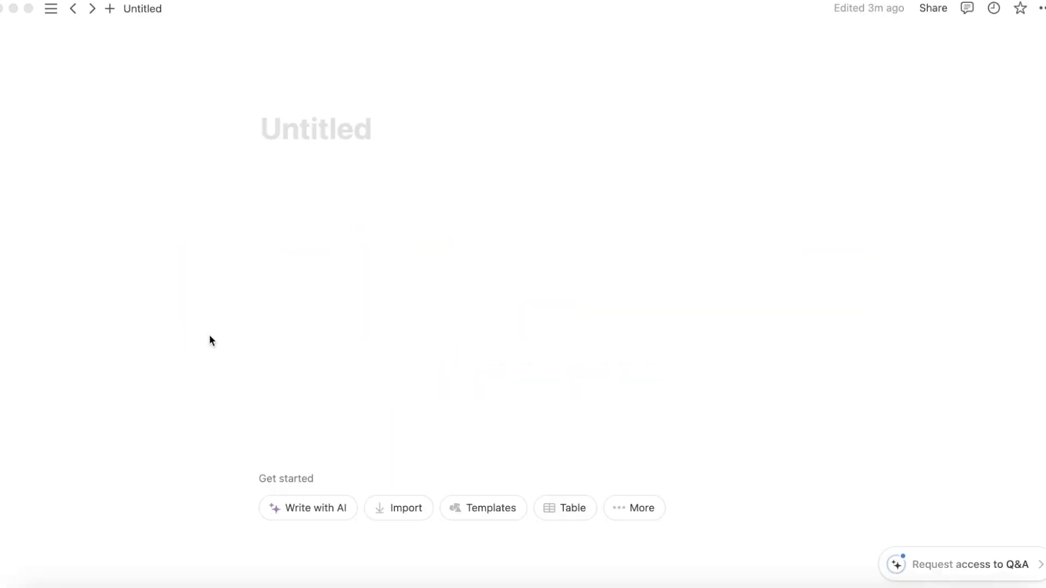
# Title the page 'National Poetry Month Tutorial'
pyautogui.click(345, 126)
pyautogui.write('National Poetry Month Tutorial')
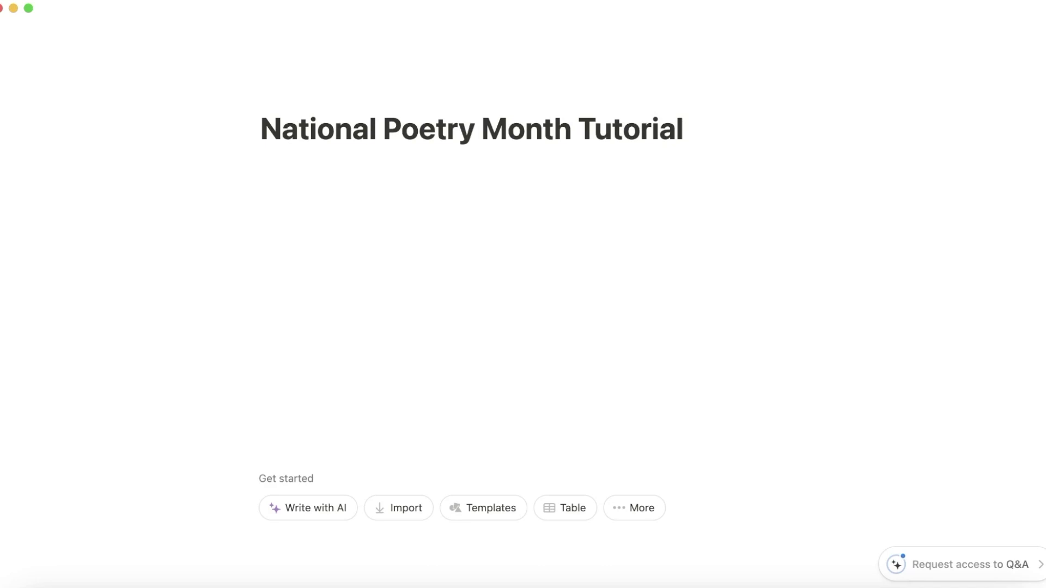
pyautogui.click(292, 196)
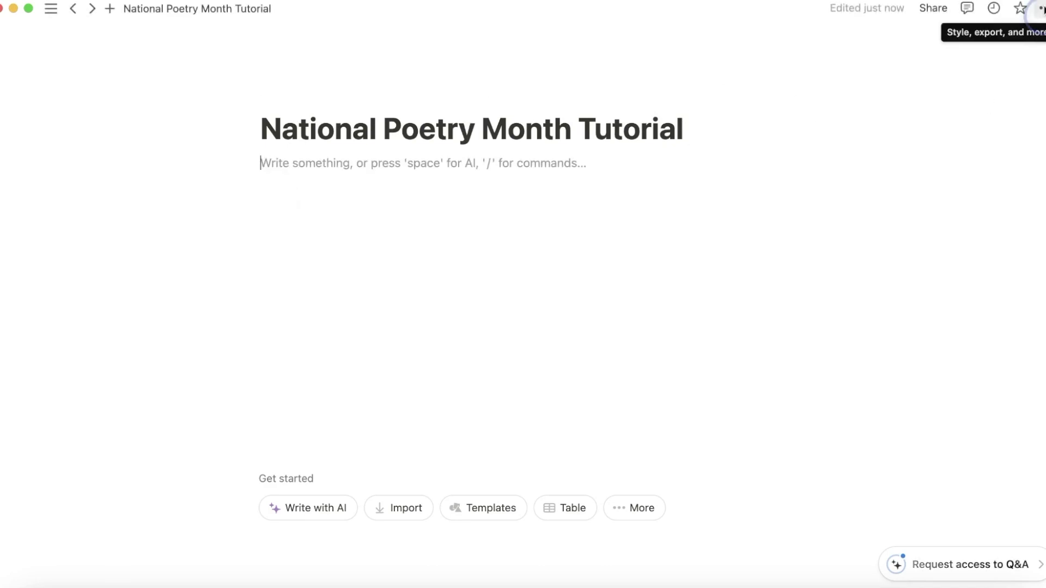
# Switch the page to full width and start a new empty block below the title
pyautogui.click(1041, 8)
pyautogui.click(1033, 116)
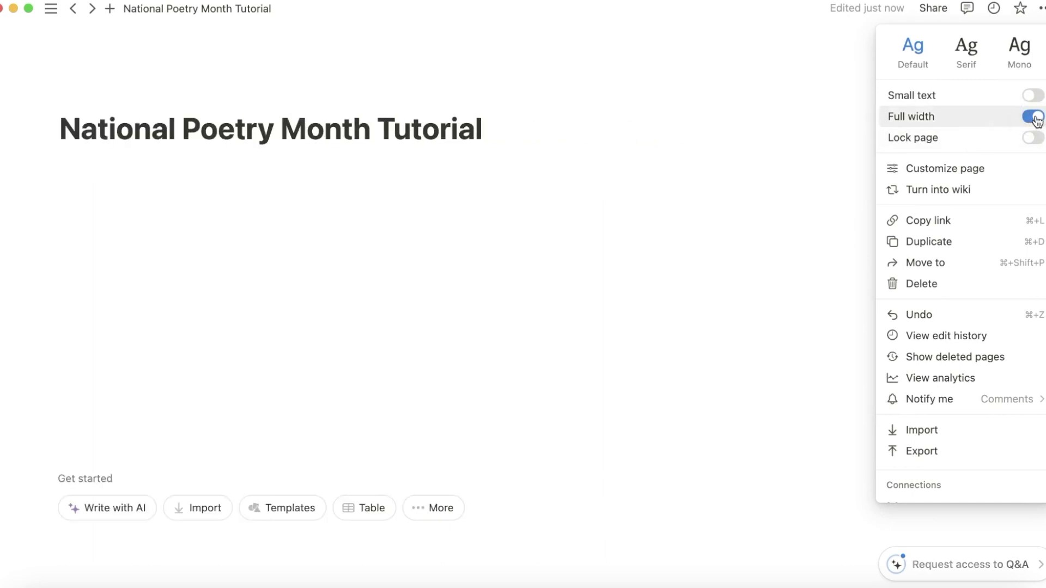
pyautogui.click(479, 208)
pyautogui.press('Return')
# Insert a table with /table as a new database named 'National Poetry Month'
pyautogui.write('/')
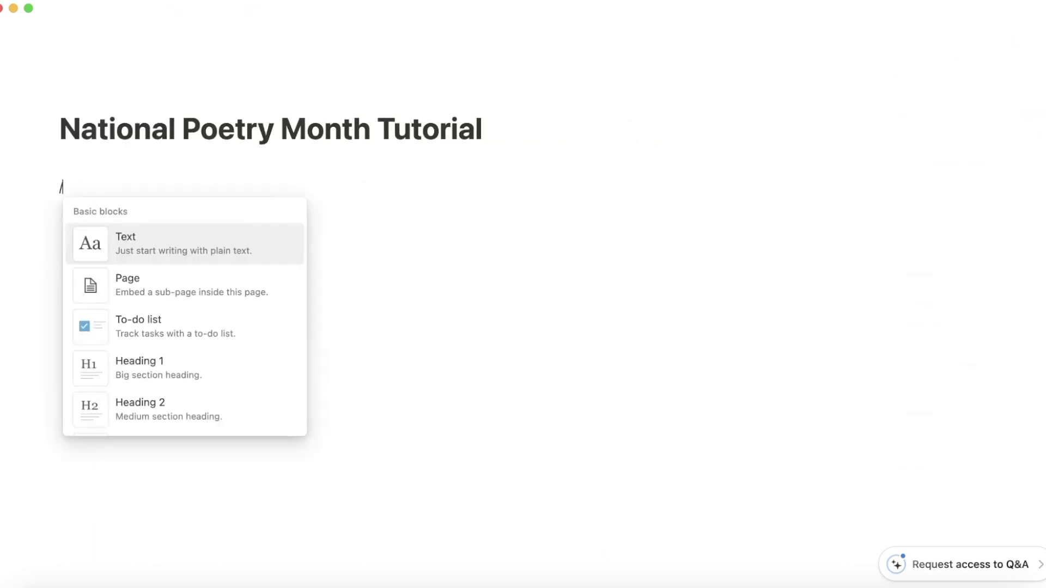
pyautogui.write('table')
pyautogui.click(161, 317)
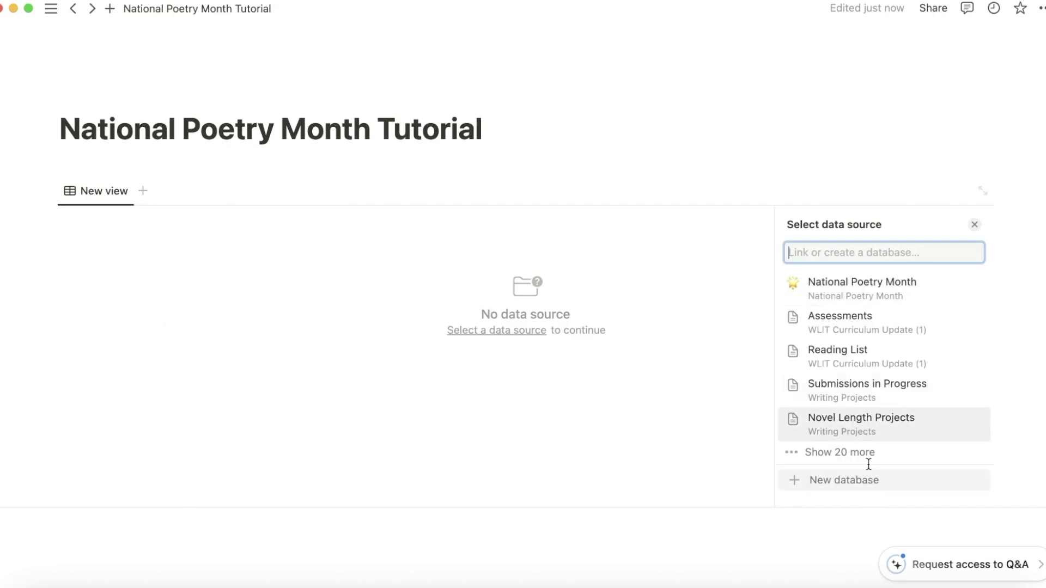
pyautogui.click(857, 482)
pyautogui.write('Nation')
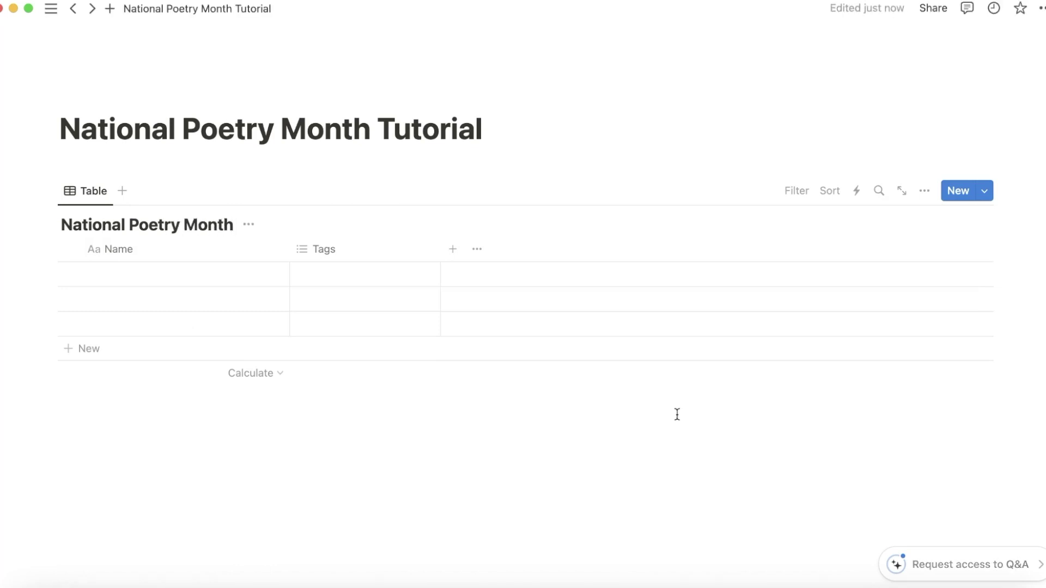
# Add a checkbox column and rename it 'Finished?'
pyautogui.click(457, 255)
pyautogui.scroll(-5, 924, 439)
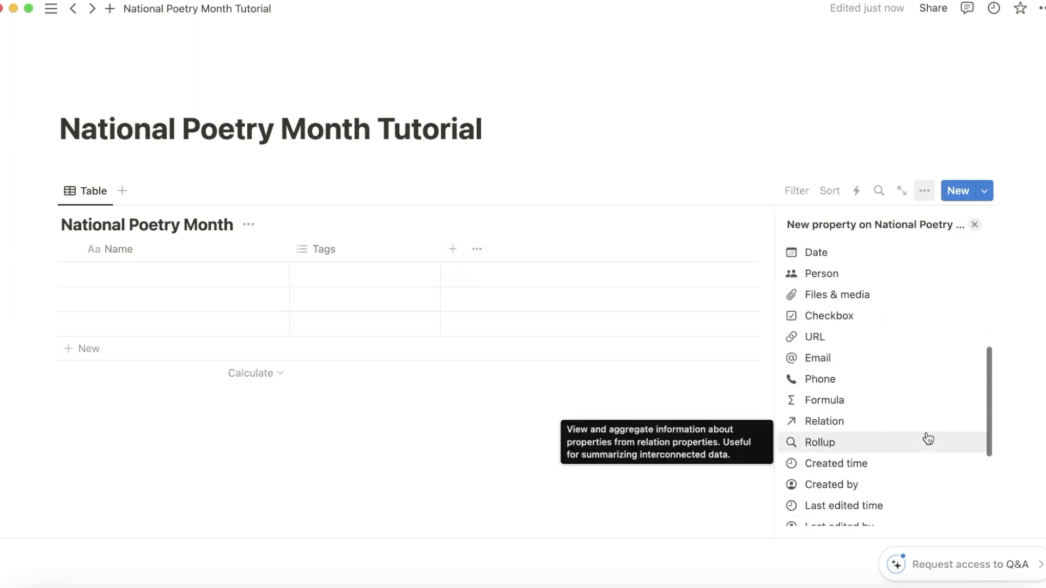
pyautogui.click(882, 311)
pyautogui.click(515, 241)
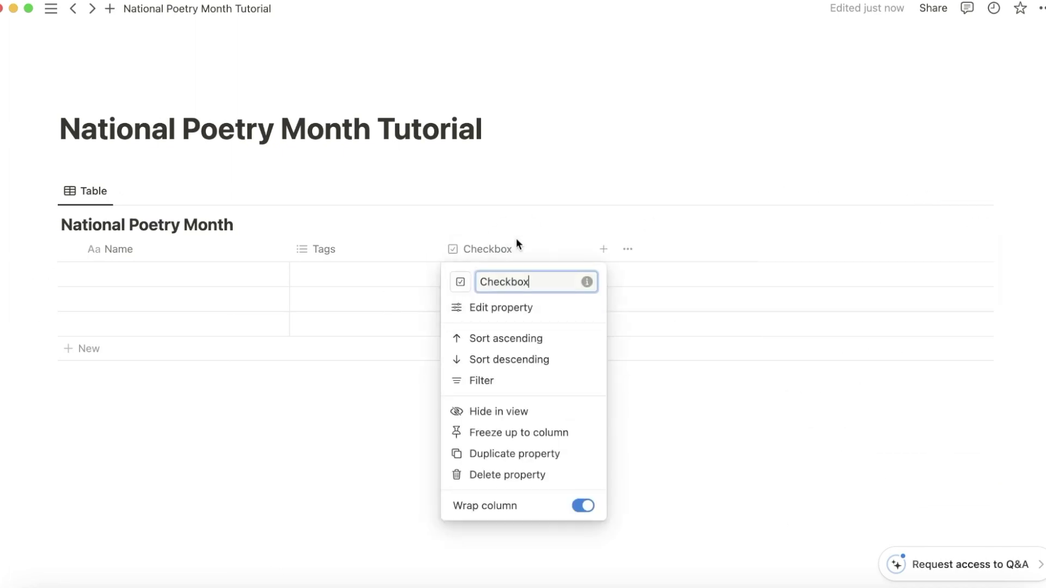
pyautogui.click(512, 281)
pyautogui.doubleClick(512, 281)
pyautogui.write('Finished?')
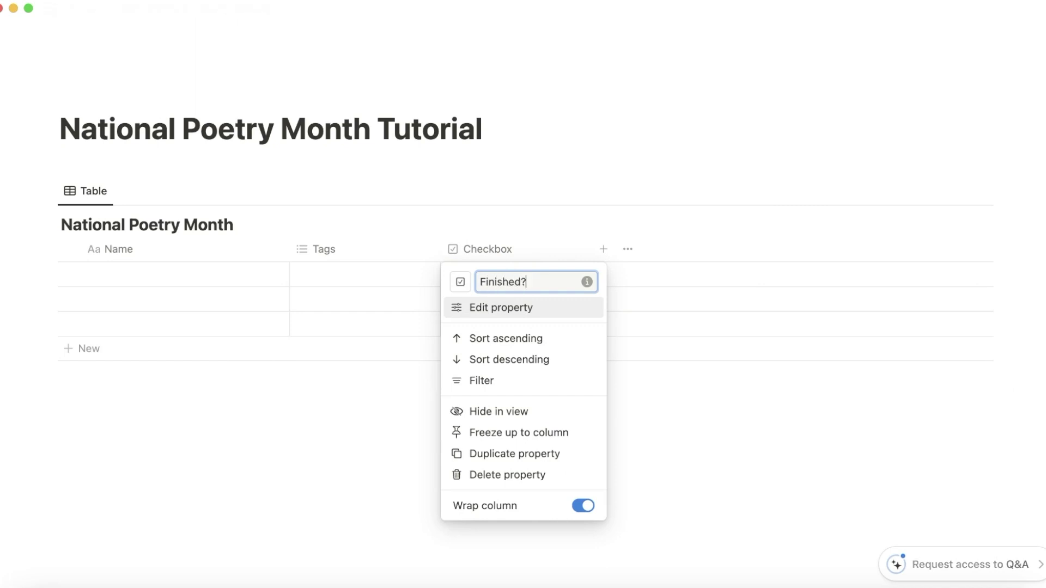
pyautogui.click(551, 227)
# Move the Finished? column to the first position and make it narrow
pyautogui.moveTo(547, 255); pyautogui.dragTo(197, 271)
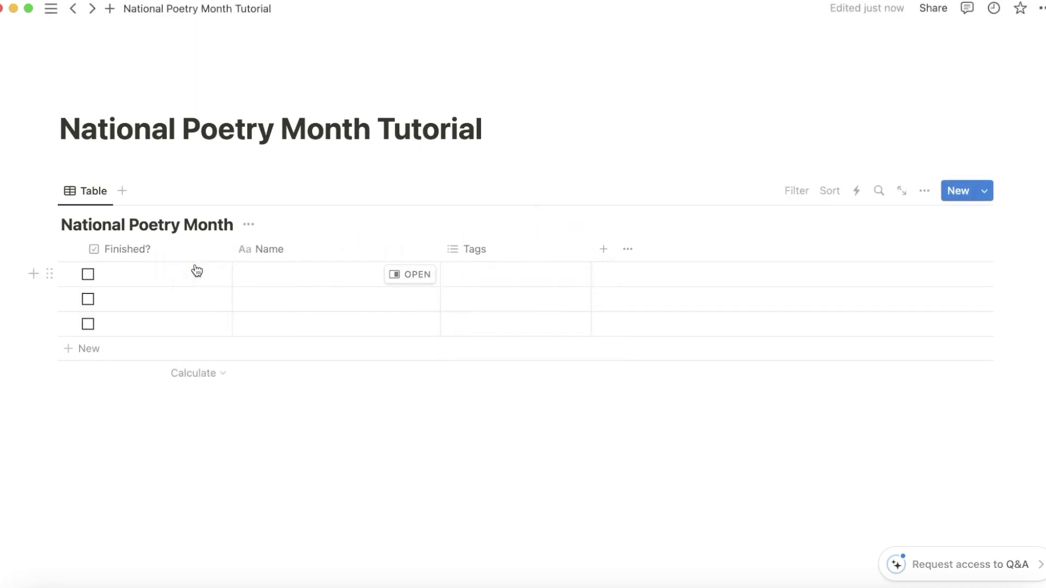
pyautogui.moveTo(232, 249); pyautogui.dragTo(113, 251)
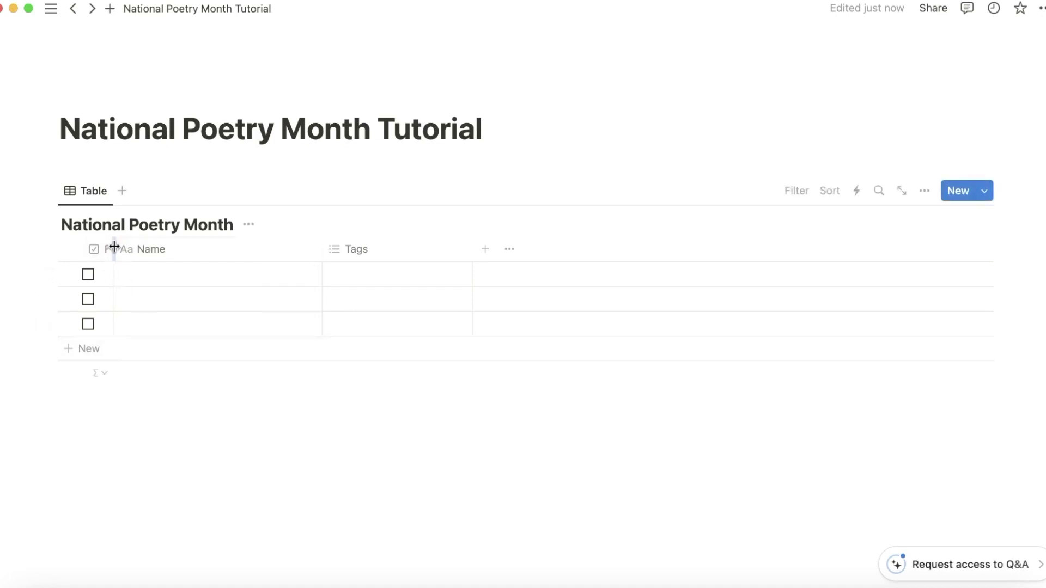
pyautogui.moveTo(114, 246)
pyautogui.mouseDown()
pyautogui.moveTo(135, 246)
pyautogui.moveTo(105, 246)
pyautogui.mouseUp()
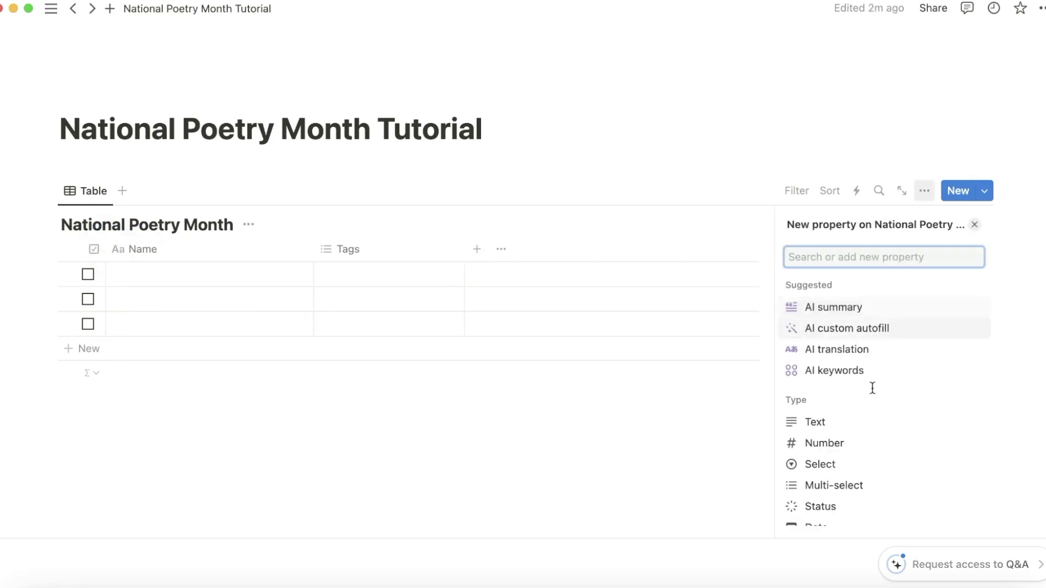
# Add an ID column with the prefix 'DAY'
pyautogui.scroll(-5, 872, 390)
pyautogui.scroll(-5, 872, 402)
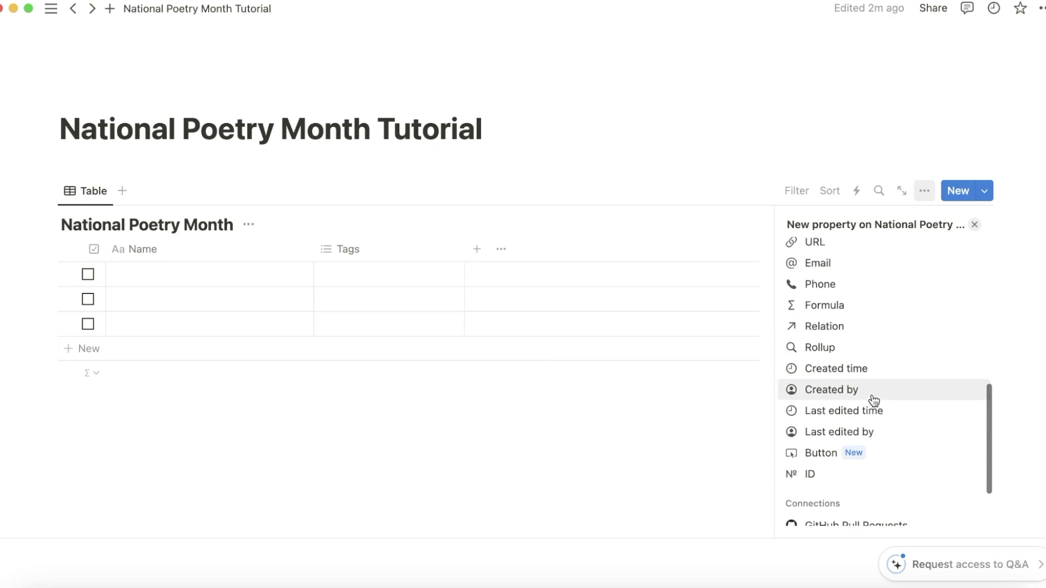
pyautogui.click(815, 467)
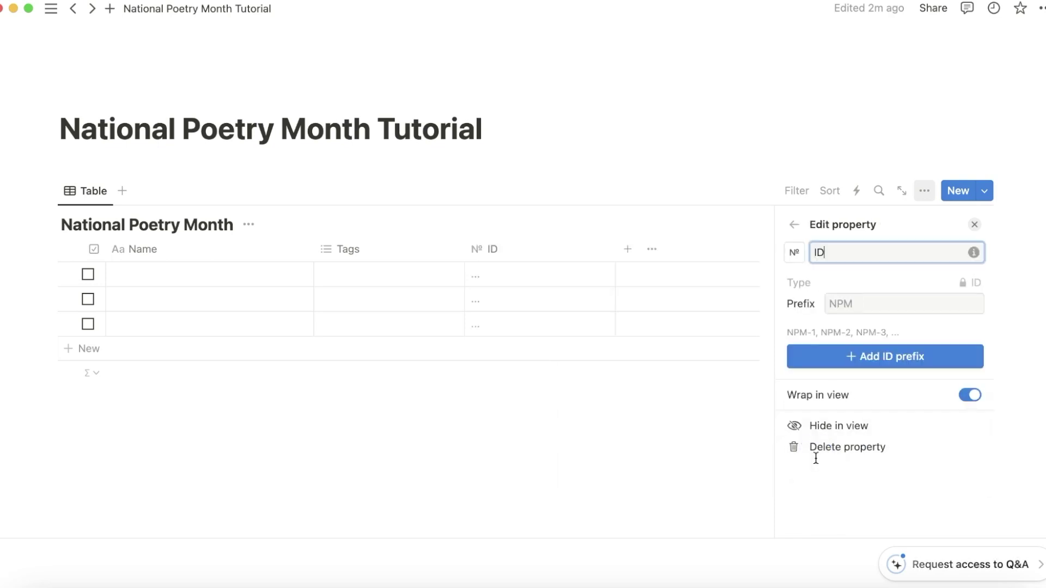
pyautogui.click(903, 299)
pyautogui.doubleClick(904, 299)
pyautogui.write('DA')
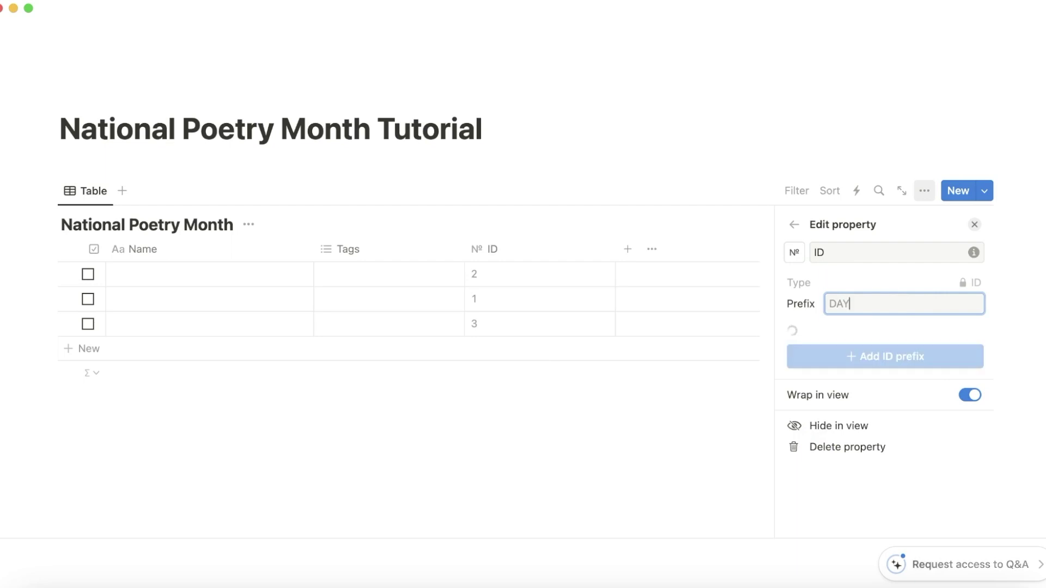
pyautogui.write('Y')
pyautogui.click(914, 359)
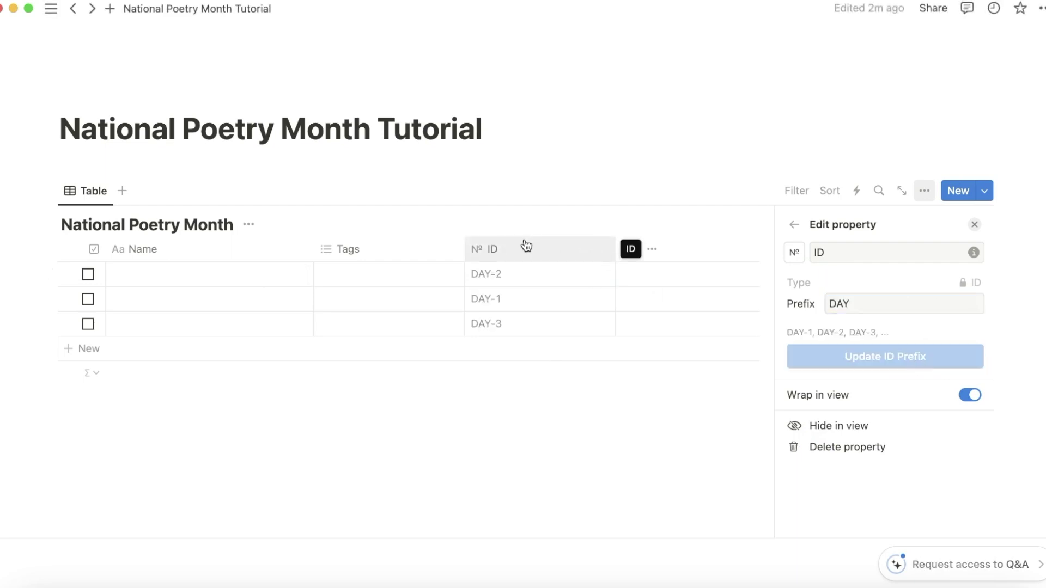
# Move the ID column ahead of Name and sort the rows by ID ascending
pyautogui.moveTo(526, 247); pyautogui.dragTo(196, 254)
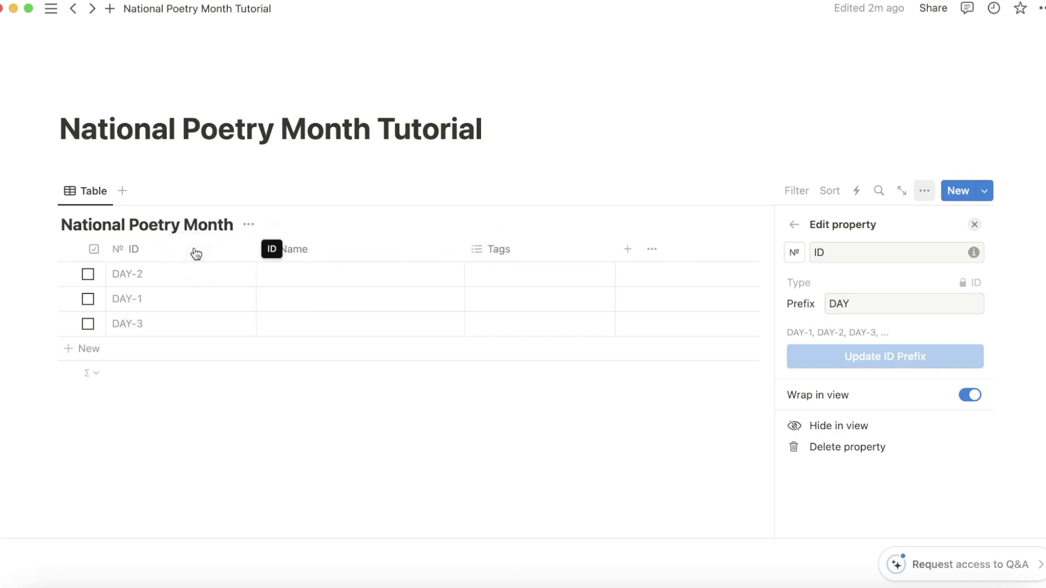
pyautogui.click(196, 254)
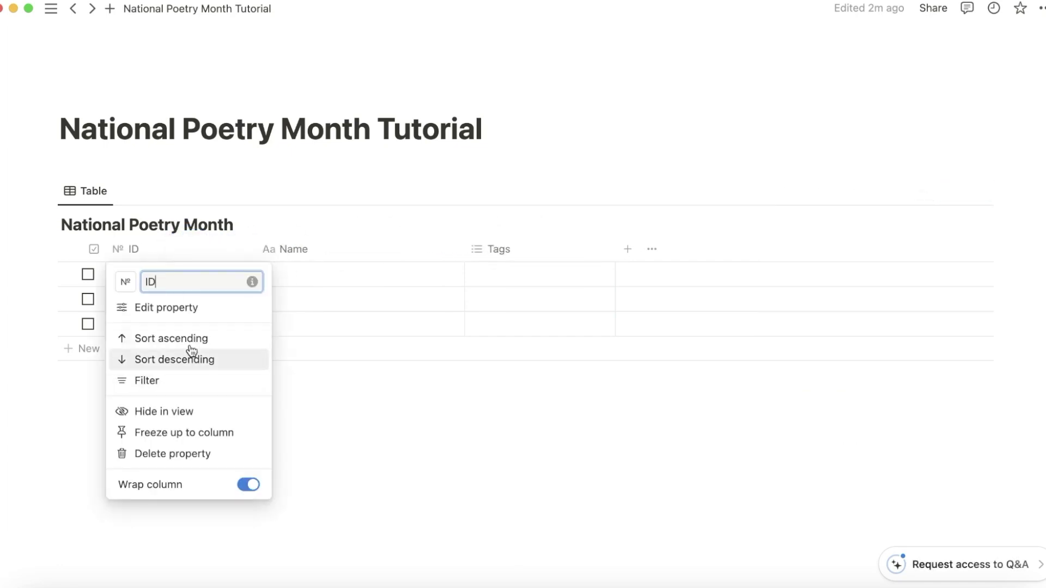
pyautogui.click(194, 338)
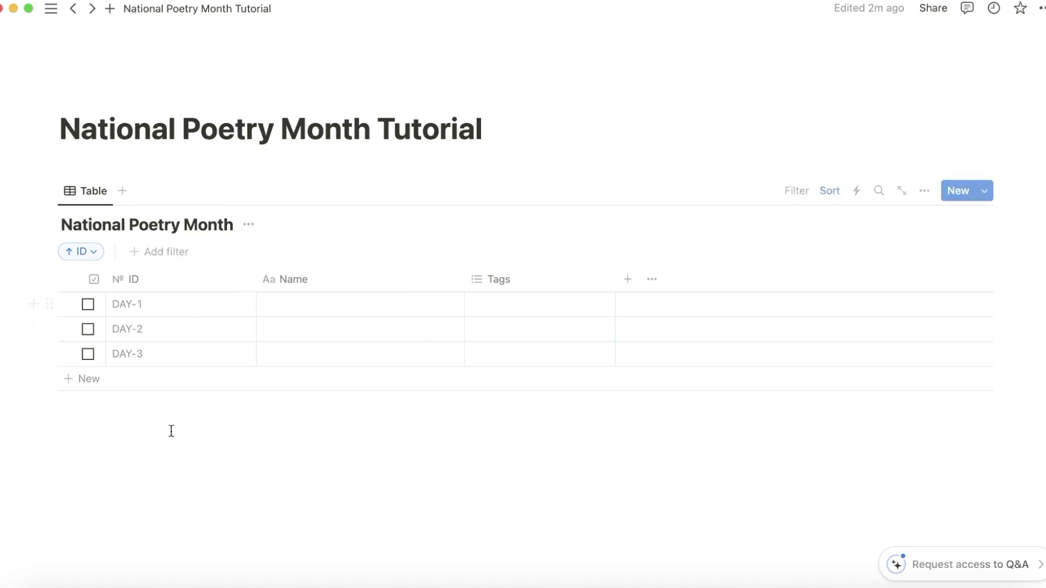
# Add a text column named 'Prompt' and place it before Tags
pyautogui.click(627, 278)
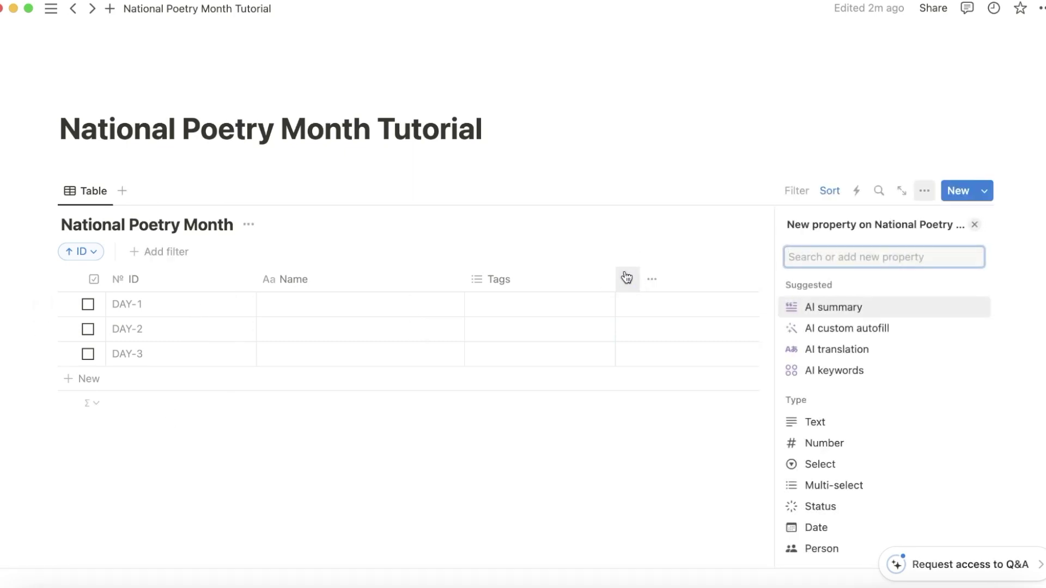
pyautogui.click(853, 422)
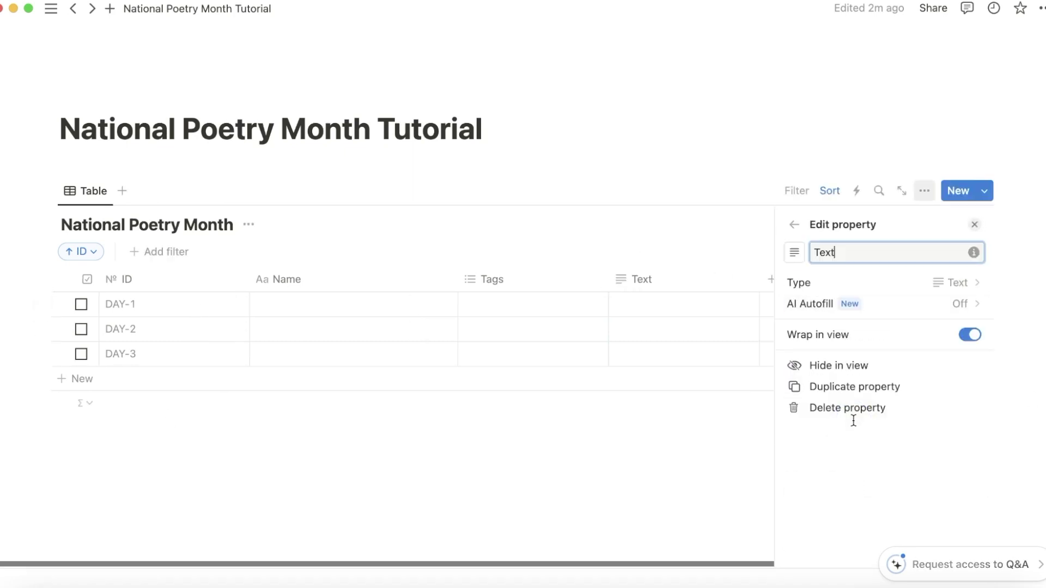
pyautogui.click(653, 289)
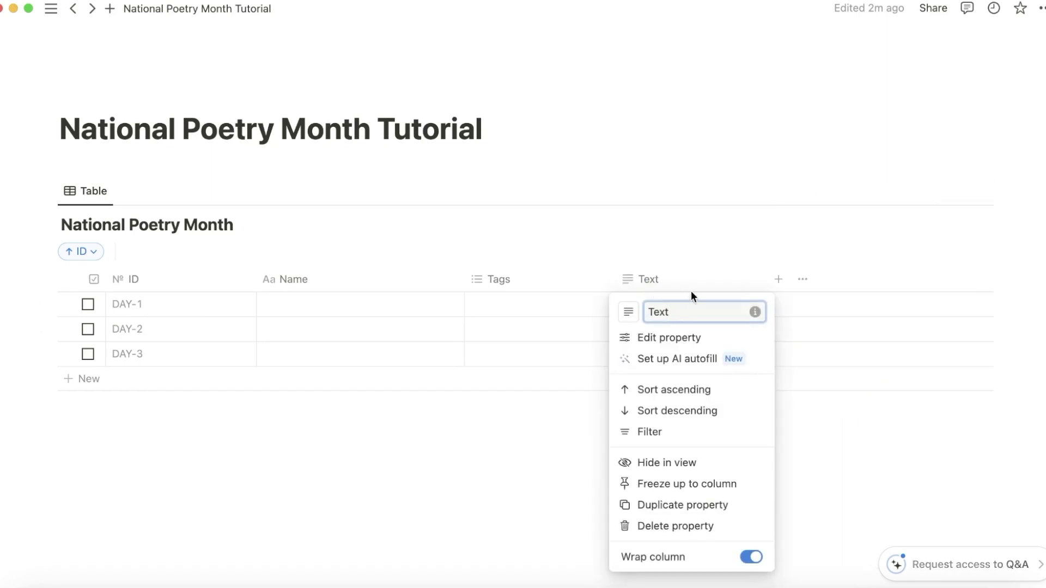
pyautogui.doubleClick(654, 311)
pyautogui.write('Prompt')
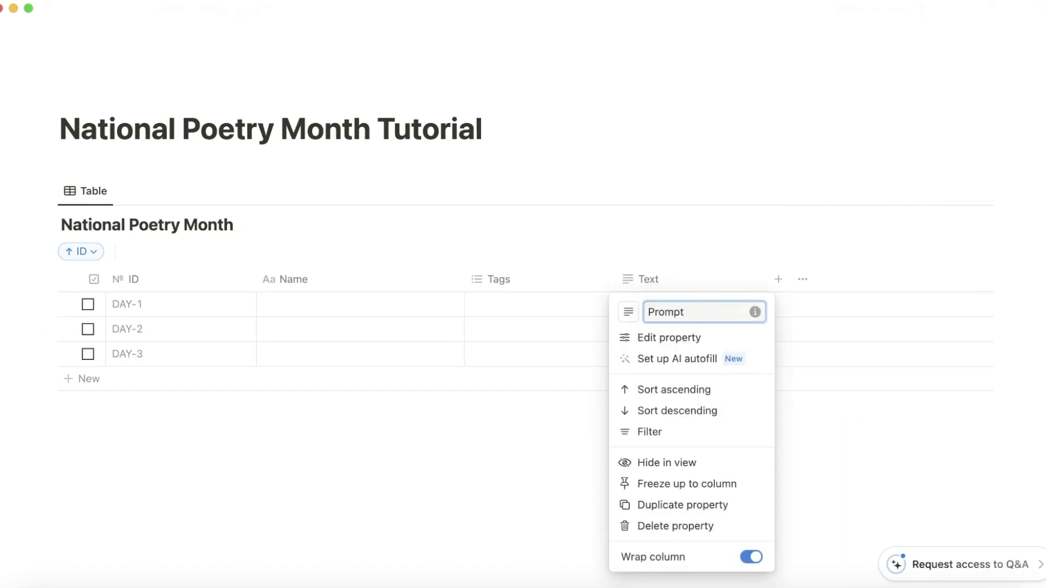
pyautogui.click(686, 250)
pyautogui.moveTo(670, 289); pyautogui.dragTo(504, 305)
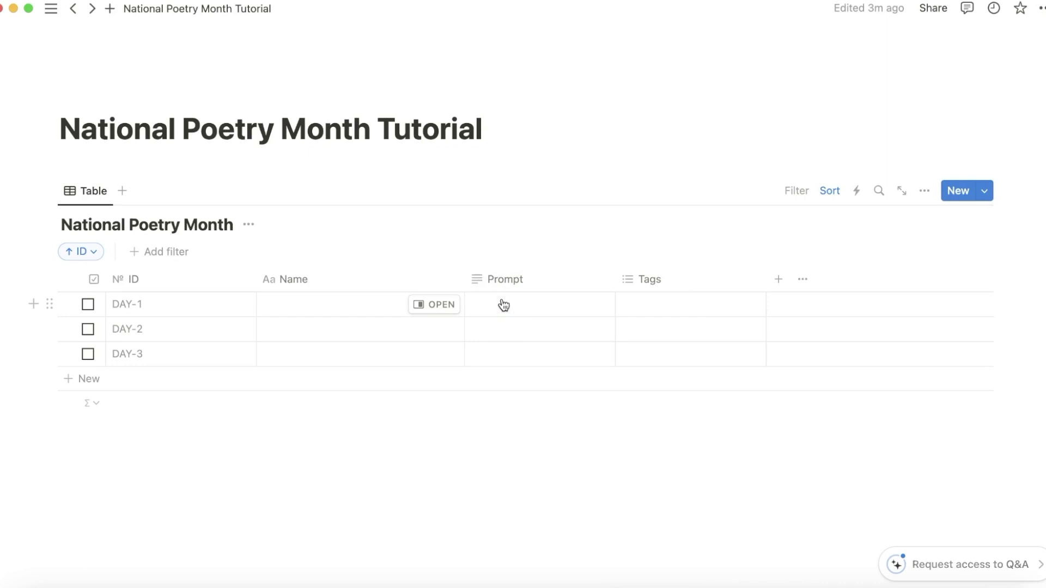
# Delete the Tags column
pyautogui.click(691, 281)
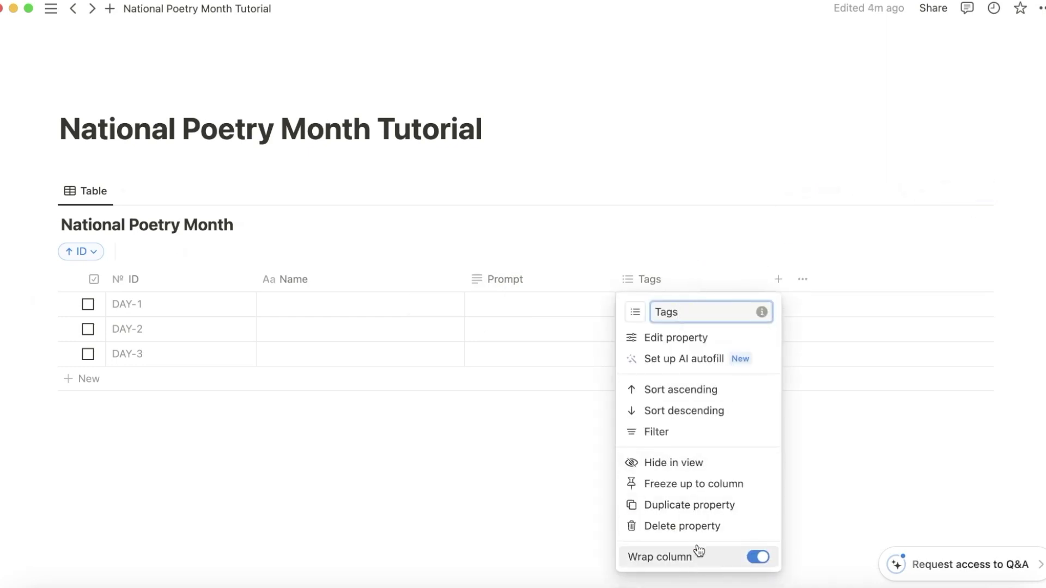
pyautogui.click(701, 526)
pyautogui.click(581, 301)
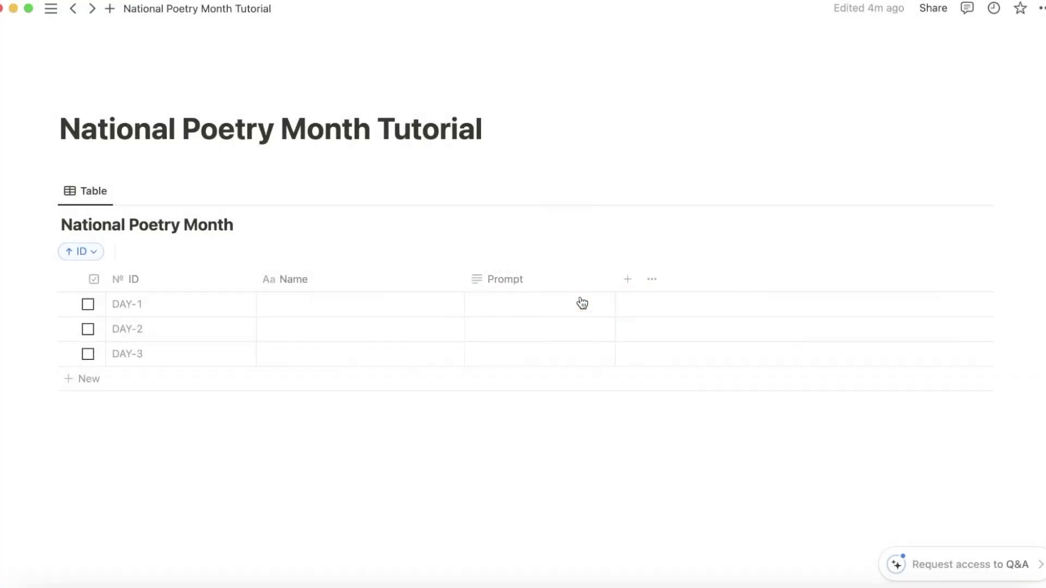
# Add a select column named 'Form'
pyautogui.click(627, 279)
pyautogui.scroll(-2, 864, 451)
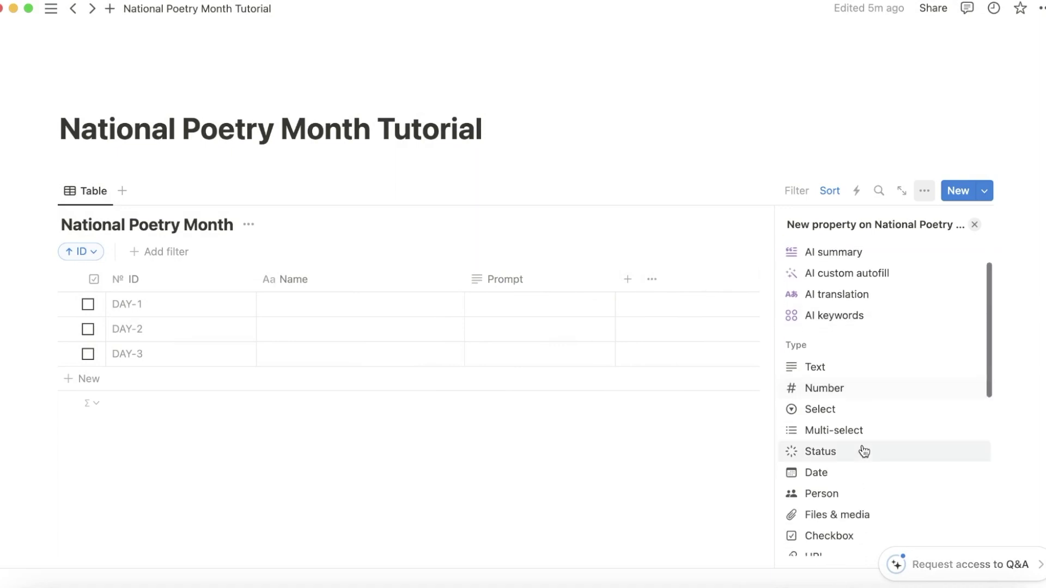
pyautogui.click(862, 418)
pyautogui.doubleClick(855, 251)
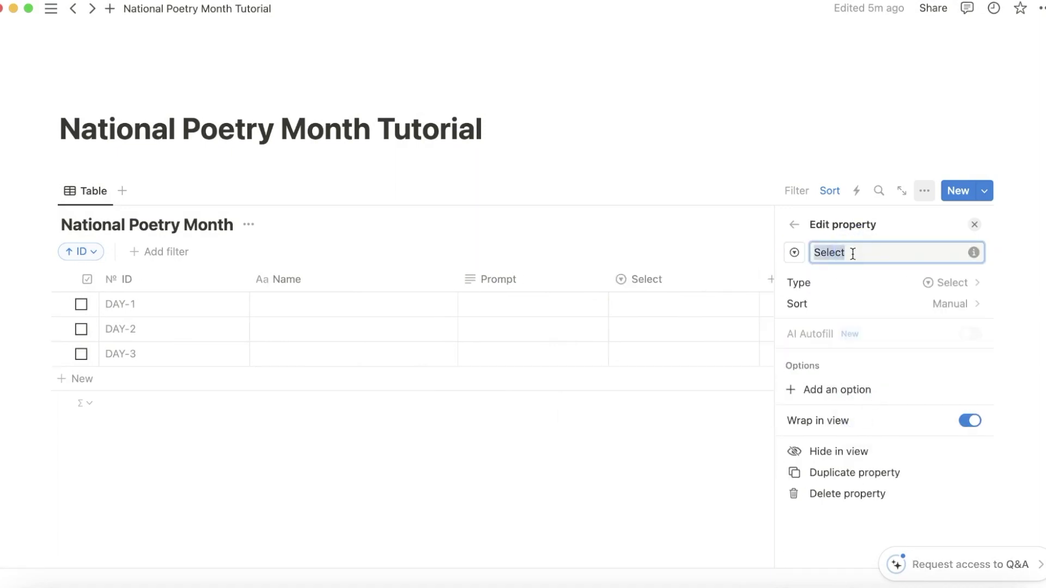
pyautogui.write('Form')
pyautogui.click(663, 231)
# Add a multi-select column named 'Themes'
pyautogui.click(780, 280)
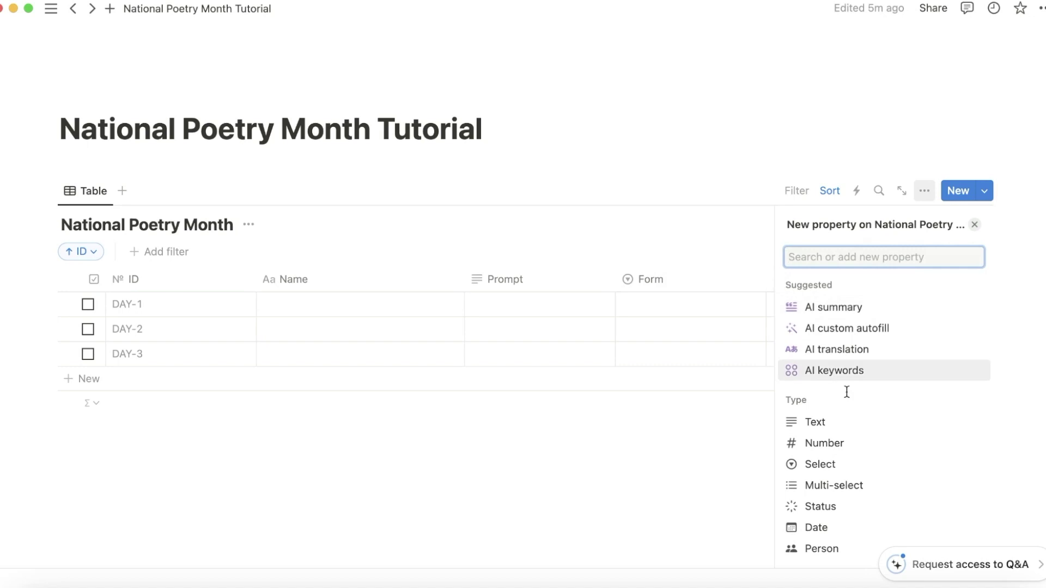
pyautogui.scroll(-2, 845, 392)
pyautogui.click(867, 452)
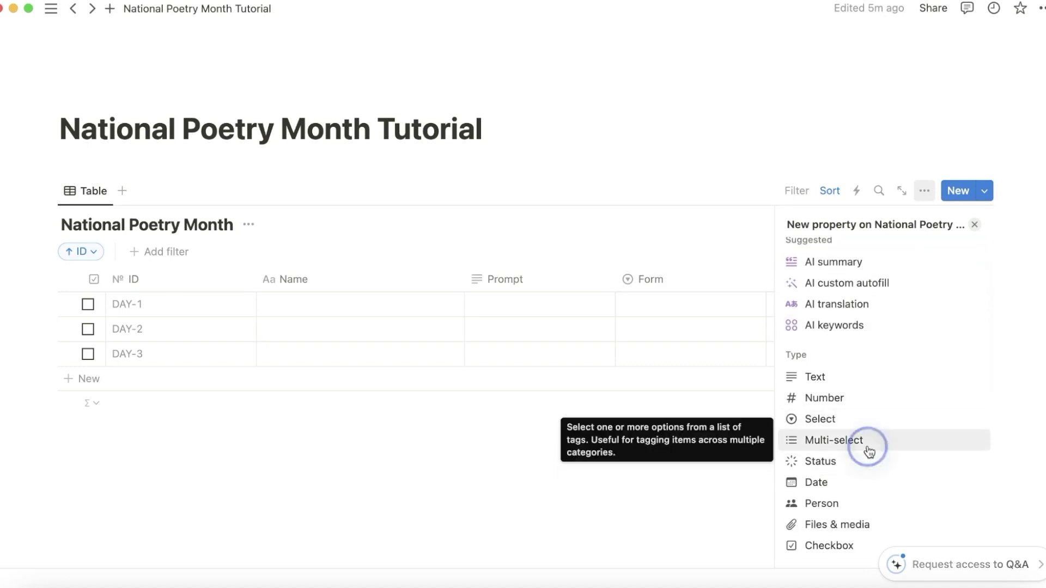
pyautogui.tripleClick(864, 250)
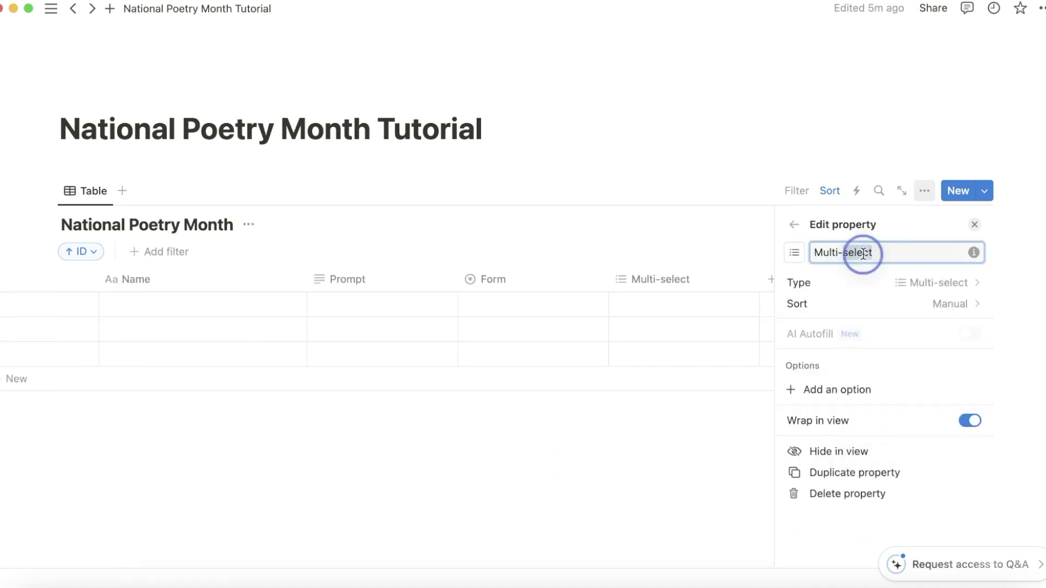
pyautogui.write('Themes')
pyautogui.click(686, 205)
# Add a Date column and close its settings
pyautogui.click(929, 278)
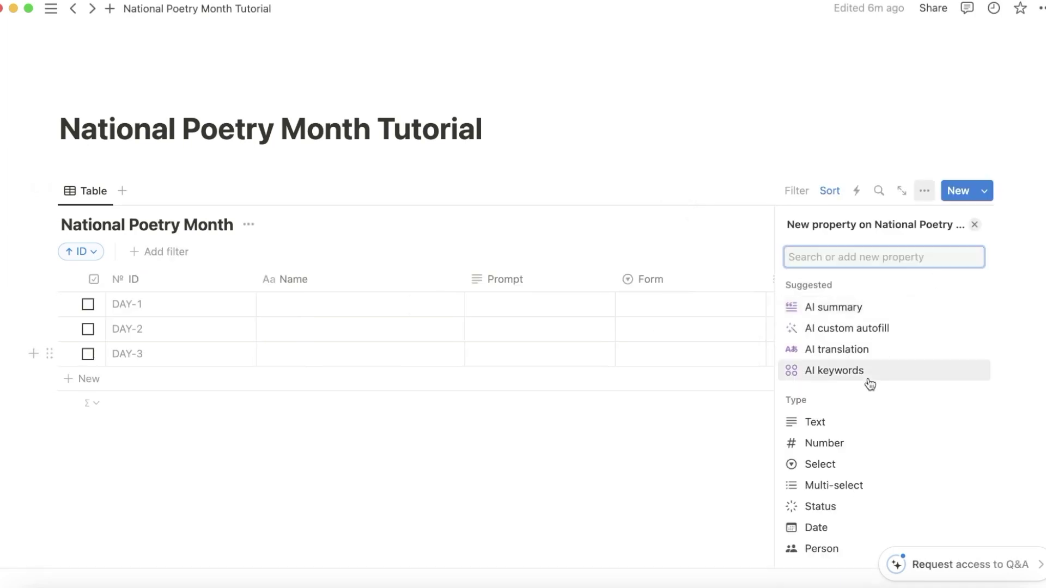
pyautogui.scroll(-2, 869, 354)
pyautogui.click(857, 472)
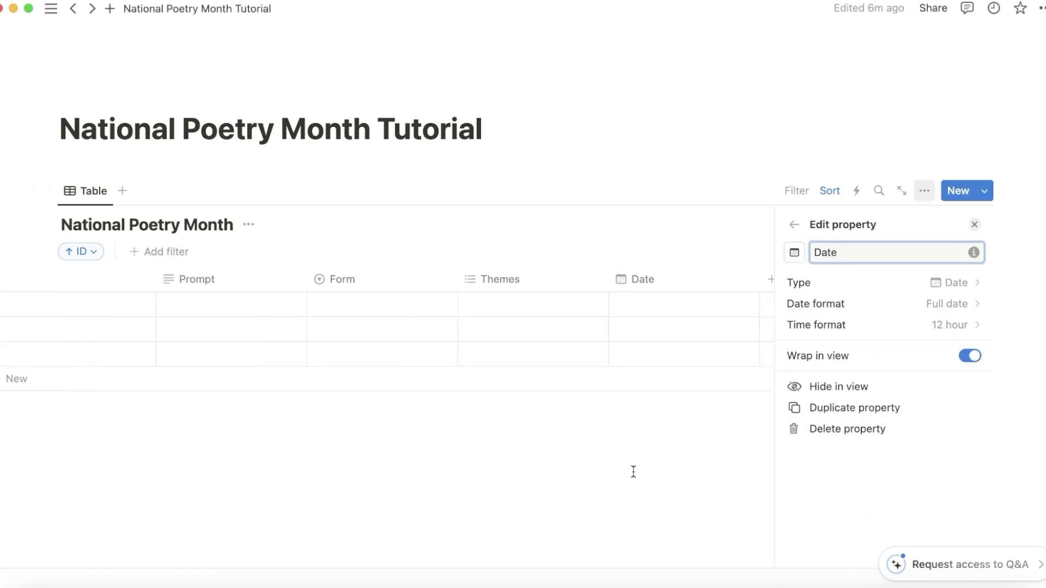
pyautogui.click(634, 472)
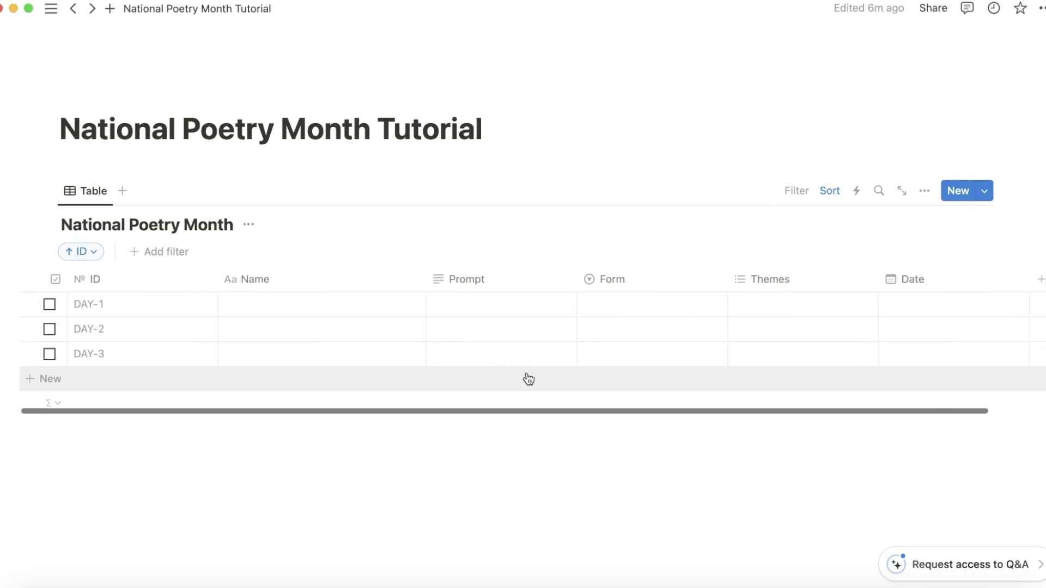
# Add two new rows, DAY-4 and DAY-5
pyautogui.click(527, 379)
pyautogui.click(352, 442)
pyautogui.click(326, 404)
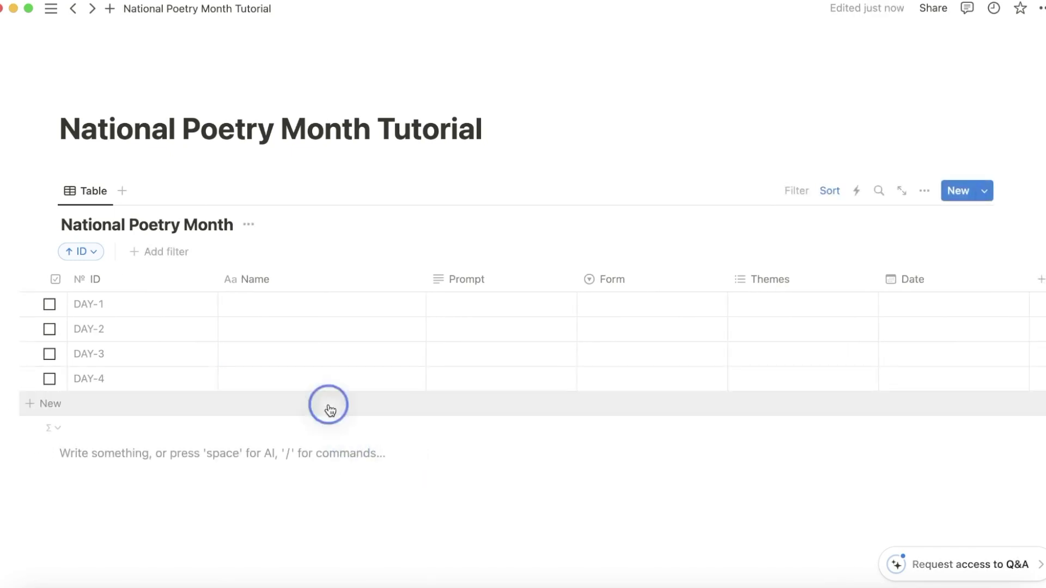
pyautogui.click(268, 505)
# Select the five day rows and duplicate them repeatedly up to DAY-20
pyautogui.moveTo(198, 463); pyautogui.dragTo(105, 305)
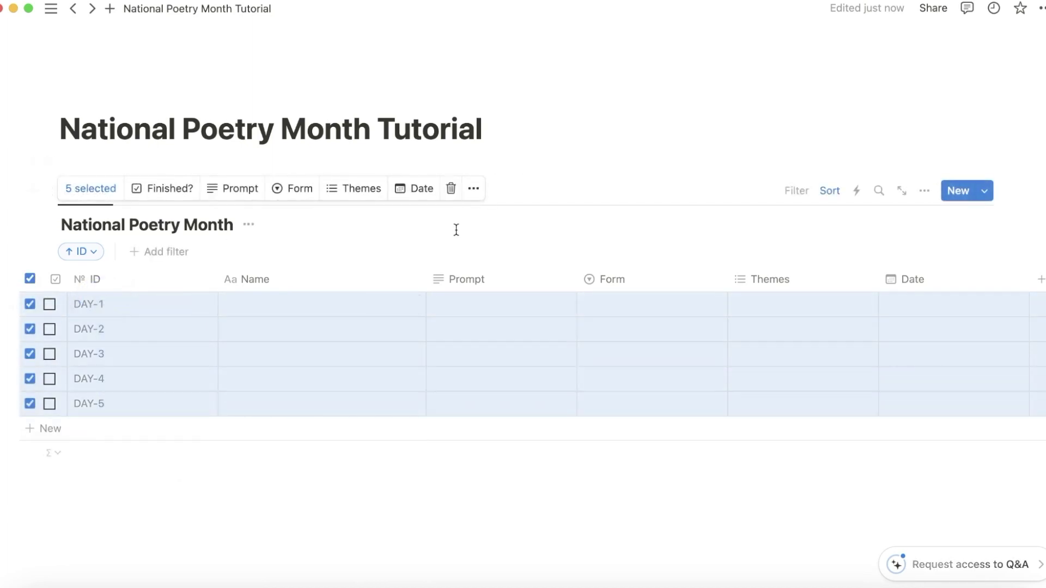
pyautogui.click(474, 188)
pyautogui.click(544, 266)
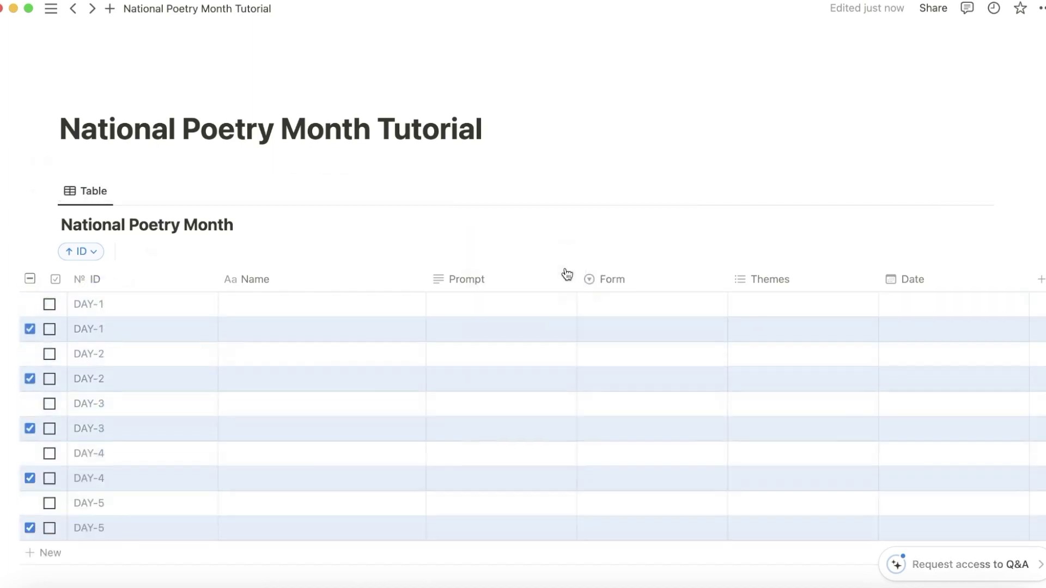
pyautogui.rightClick(340, 428)
pyautogui.click(422, 346)
pyautogui.rightClick(299, 467)
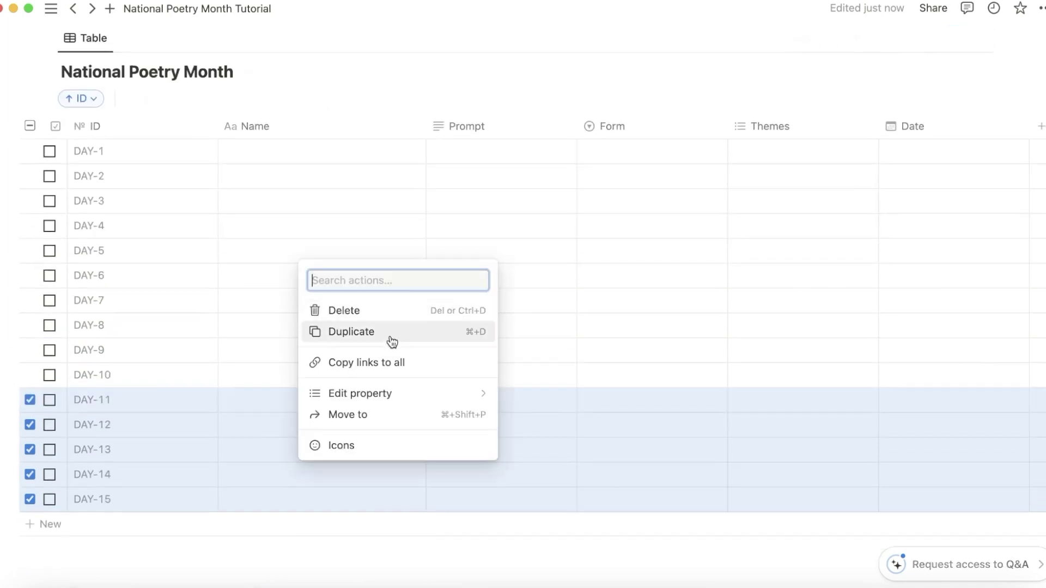
pyautogui.click(390, 341)
# Duplicate the newest rows twice more to reach DAY-30, then clear the selection
pyautogui.scroll(-5, 390, 341)
pyautogui.rightClick(392, 342)
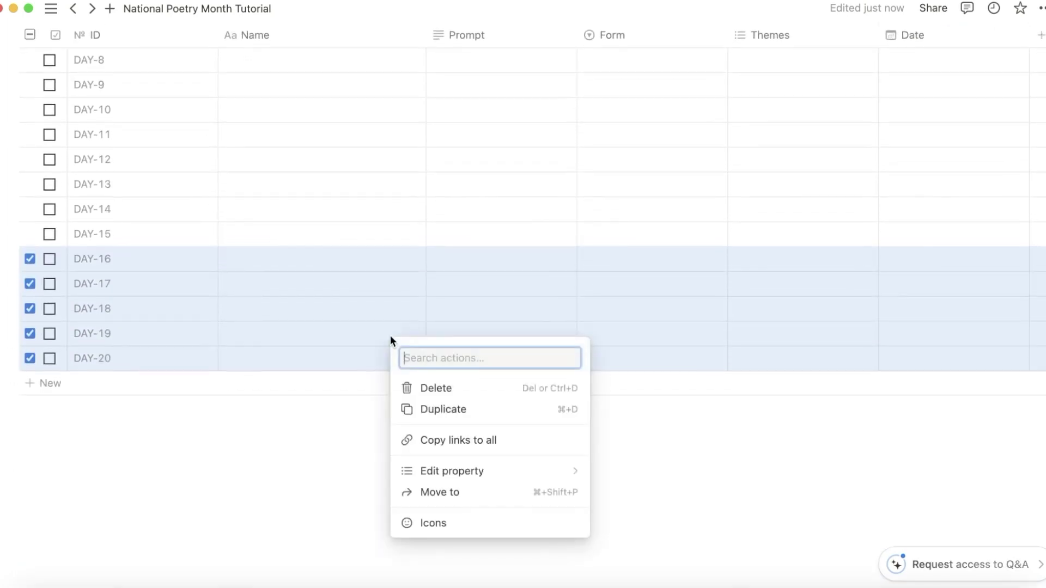
pyautogui.click(430, 410)
pyautogui.rightClick(297, 452)
pyautogui.click(339, 327)
pyautogui.scroll(-3, 270, 450)
pyautogui.scroll(-1, 270, 450)
pyautogui.click(355, 564)
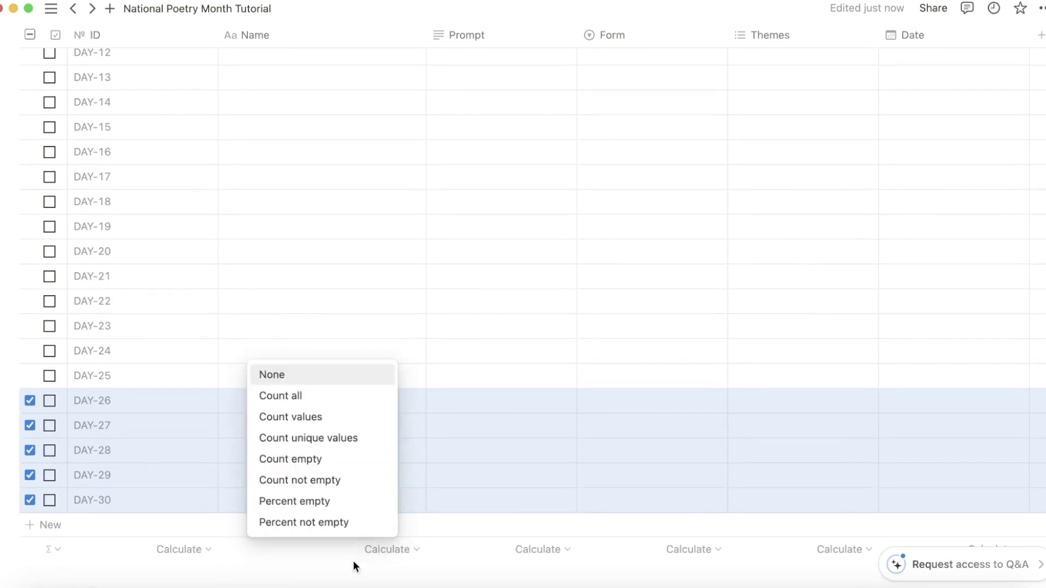
pyautogui.click(274, 576)
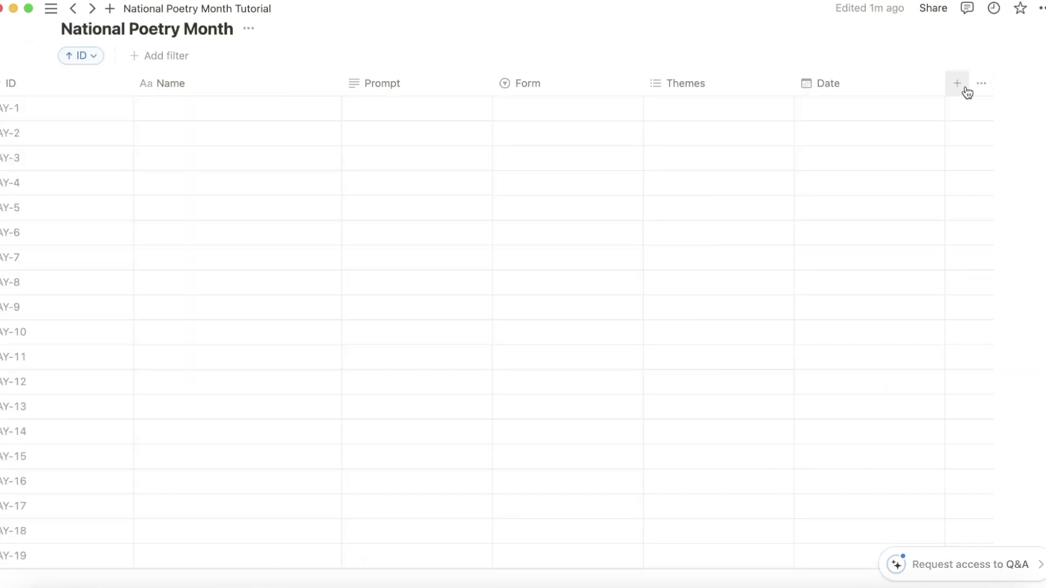
# Add a single-select column named 'Status'
pyautogui.click(967, 92)
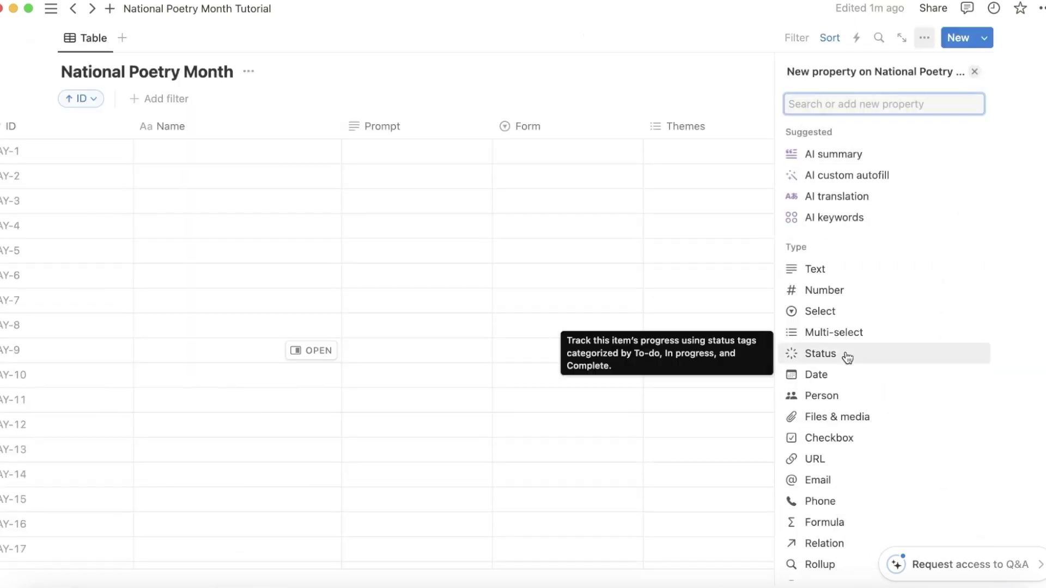
pyautogui.scroll(-1, 845, 357)
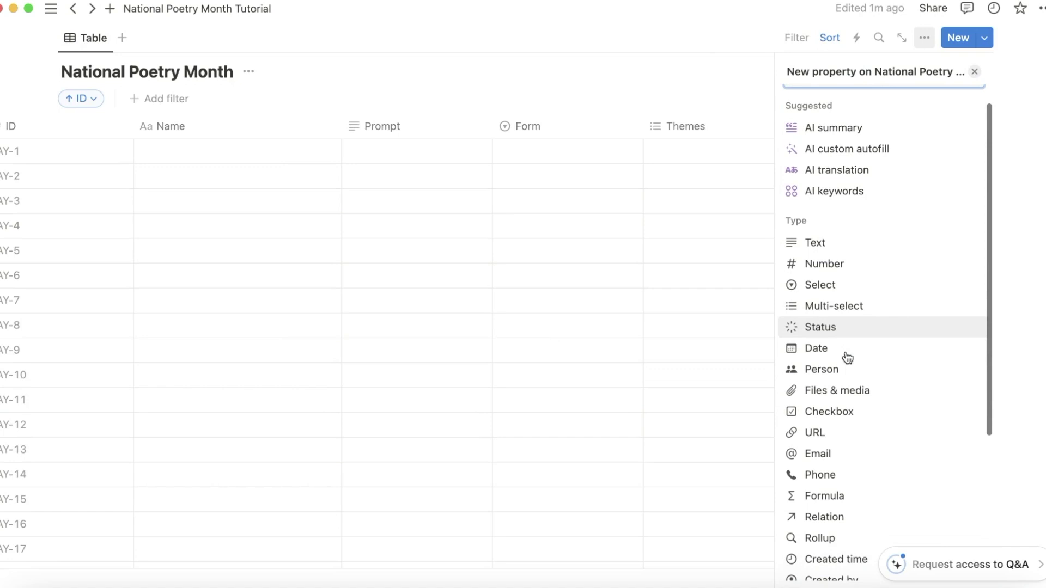
pyautogui.click(885, 296)
pyautogui.write('Status')
# Give Status the options Not Started, First Draft and Revised Draft
pyautogui.click(839, 236)
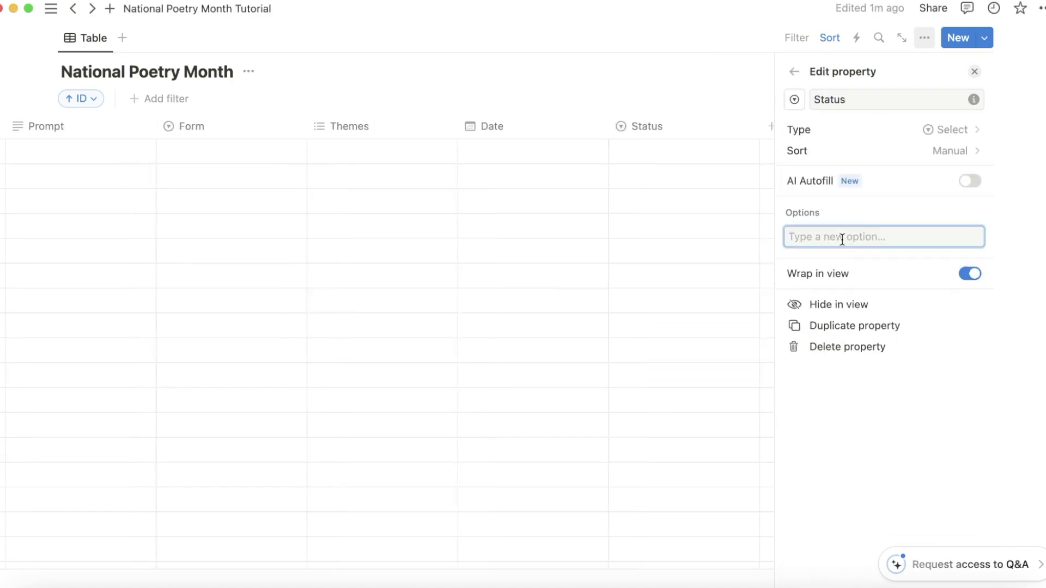
pyautogui.write('No')
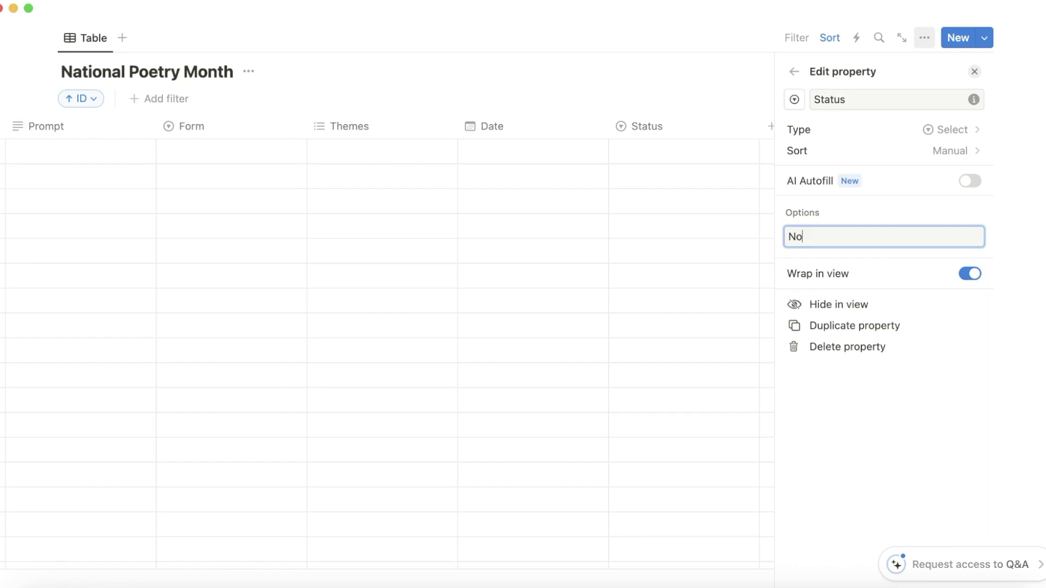
pyautogui.write('t Started')
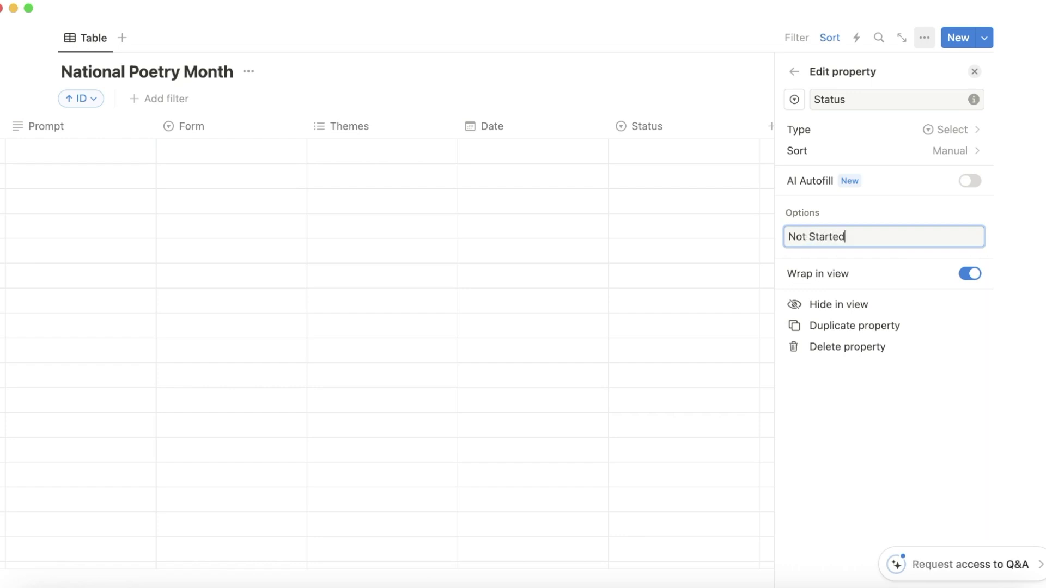
pyautogui.press('Return')
pyautogui.write('First Draft')
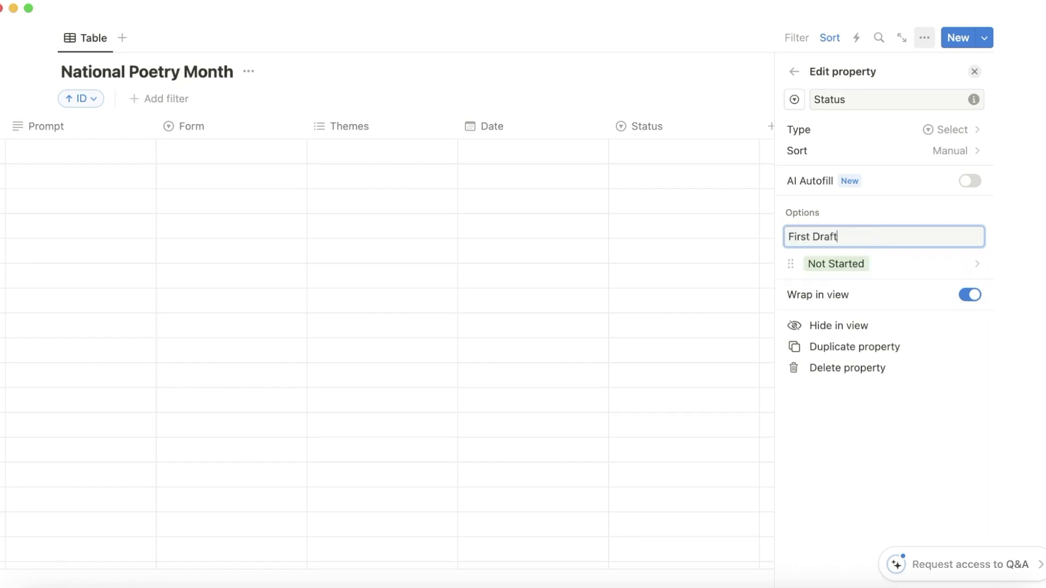
pyautogui.press('Return')
pyautogui.write('Revised Dra')
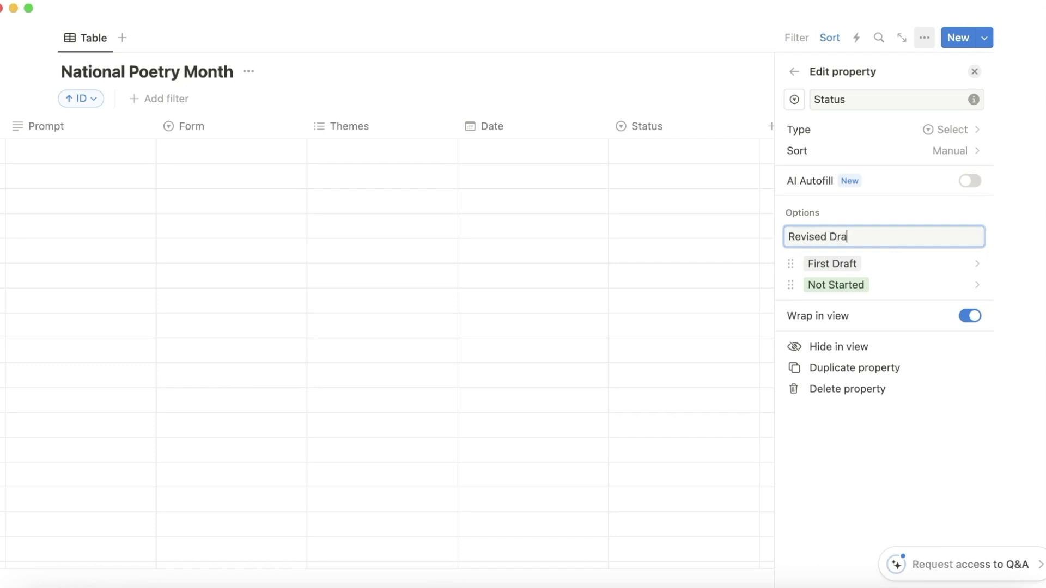
pyautogui.write('ft')
pyautogui.press('Return')
pyautogui.click(786, 283)
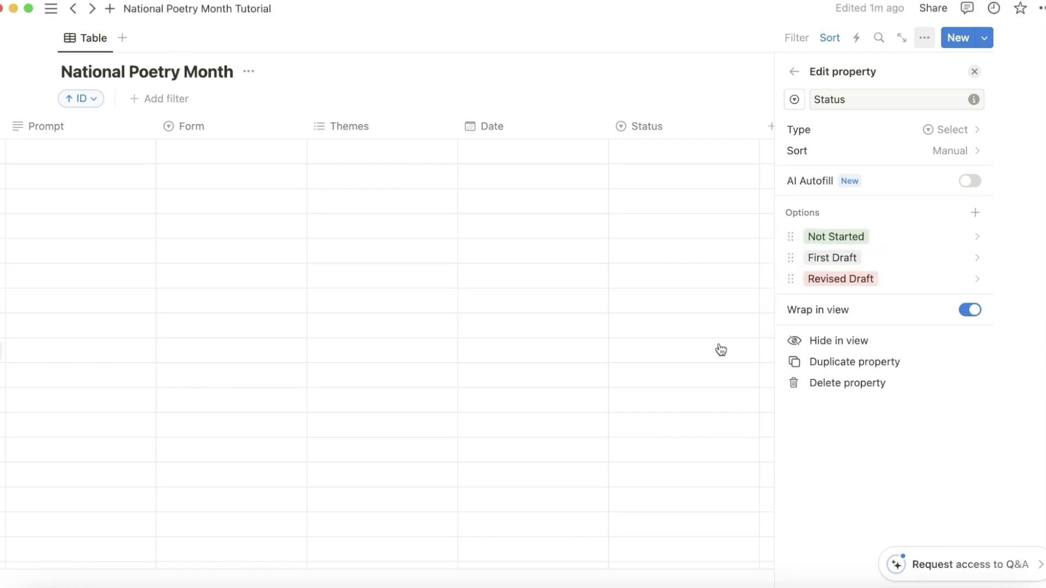
# Add the Status options Ready for Feedback and Published, keeping Ready for Feedback after Revised Draft
pyautogui.click(975, 213)
pyautogui.write('Ready for Fe')
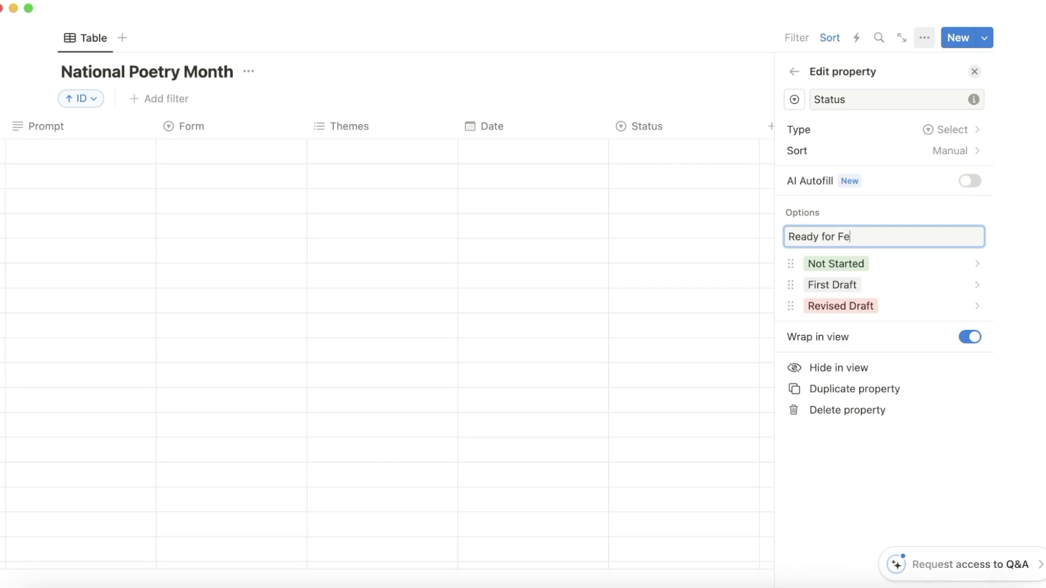
pyautogui.write('edback')
pyautogui.press('Return')
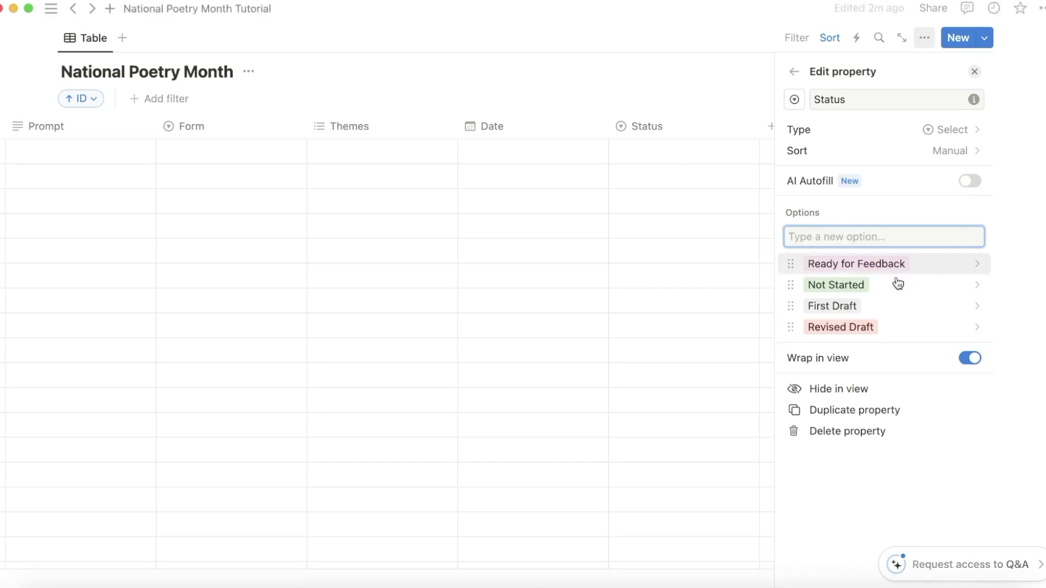
pyautogui.moveTo(795, 259); pyautogui.dragTo(806, 325)
pyautogui.click(847, 235)
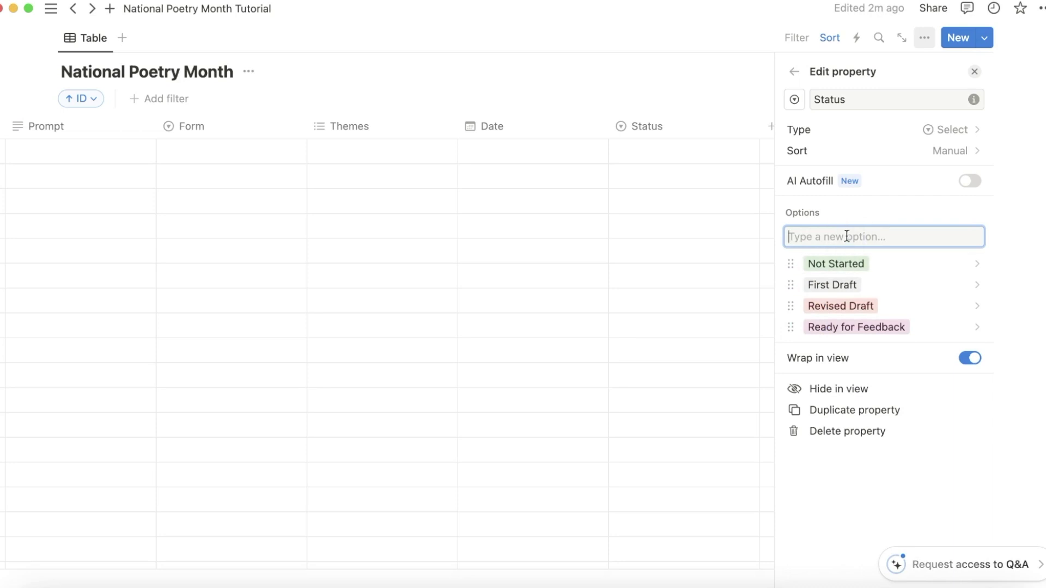
pyautogui.write('Published')
pyautogui.press('Return')
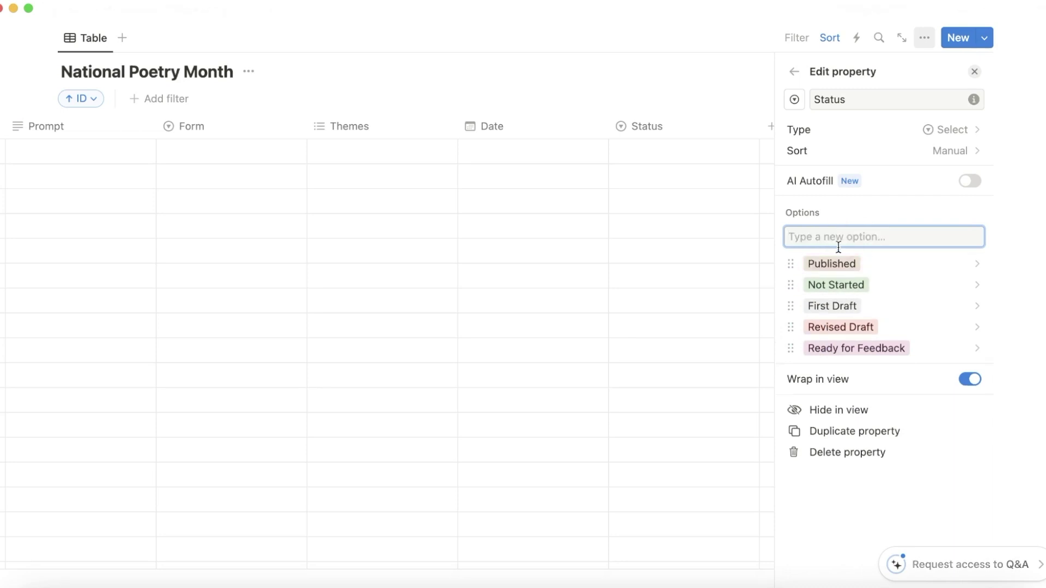
# Move Published to the end of the list, make Not Started gray and First Draft orange
pyautogui.moveTo(788, 263); pyautogui.dragTo(787, 349)
pyautogui.click(883, 238)
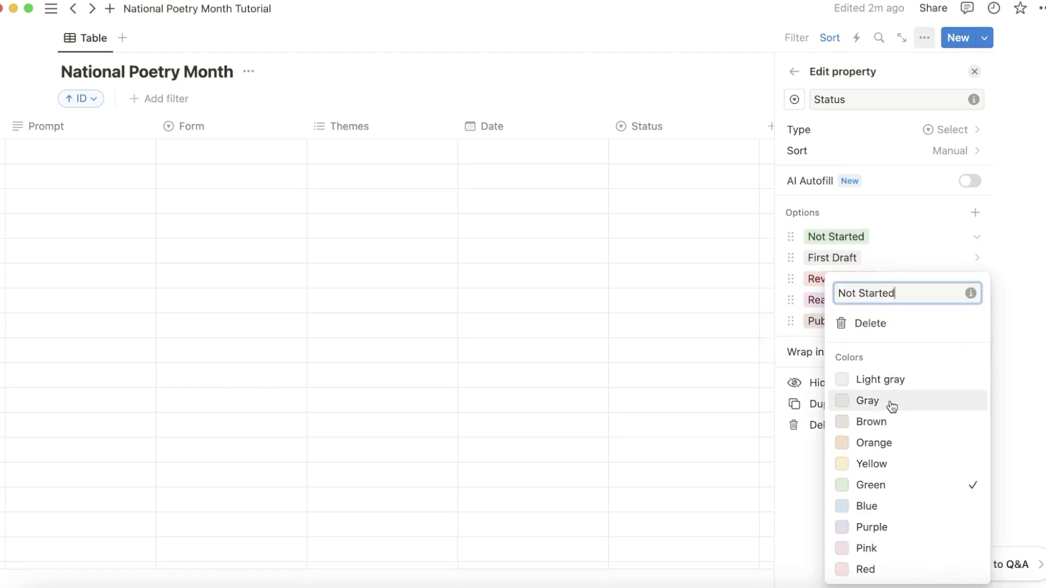
pyautogui.click(900, 399)
pyautogui.click(905, 257)
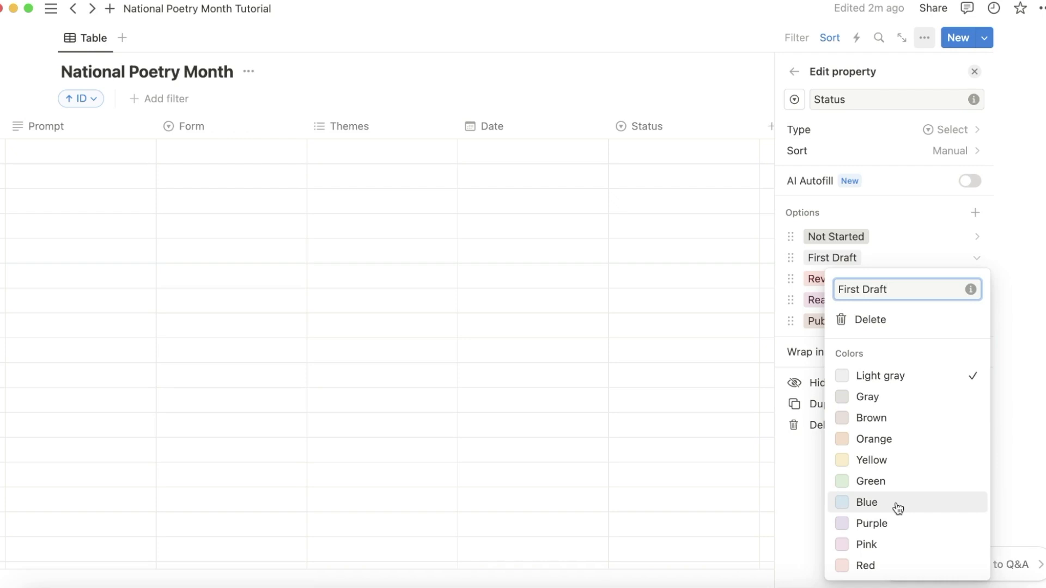
pyautogui.click(874, 439)
pyautogui.click(899, 238)
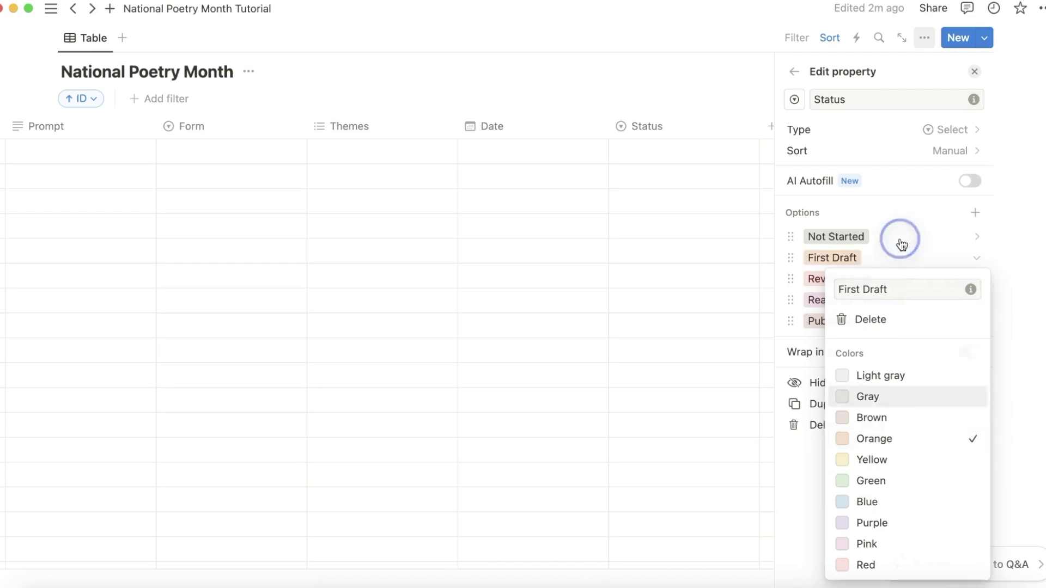
# Colour Revised Draft green, Ready for Feedback blue and Published purple
pyautogui.click(888, 280)
pyautogui.click(904, 490)
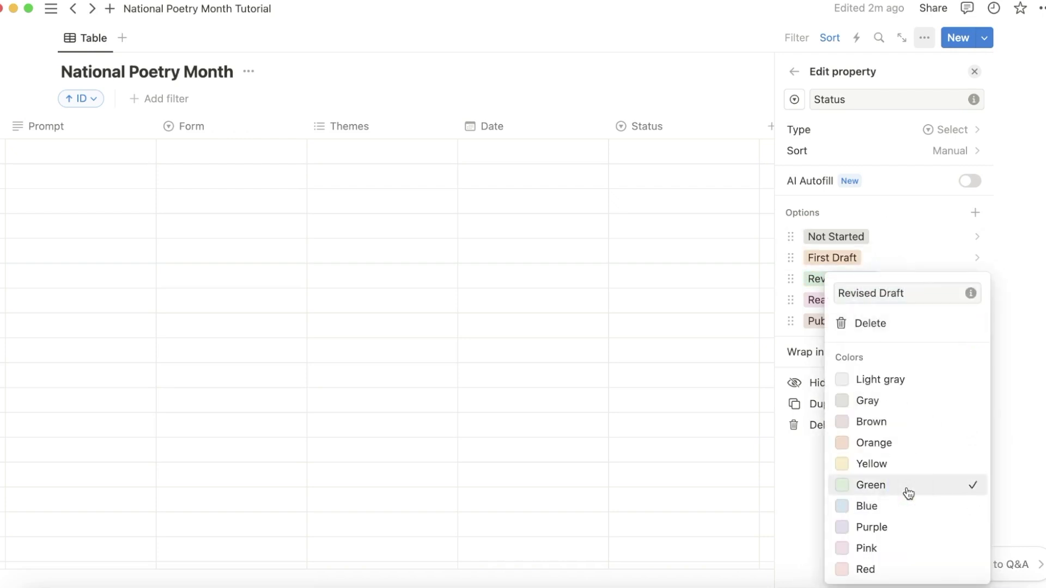
pyautogui.click(907, 247)
pyautogui.click(859, 302)
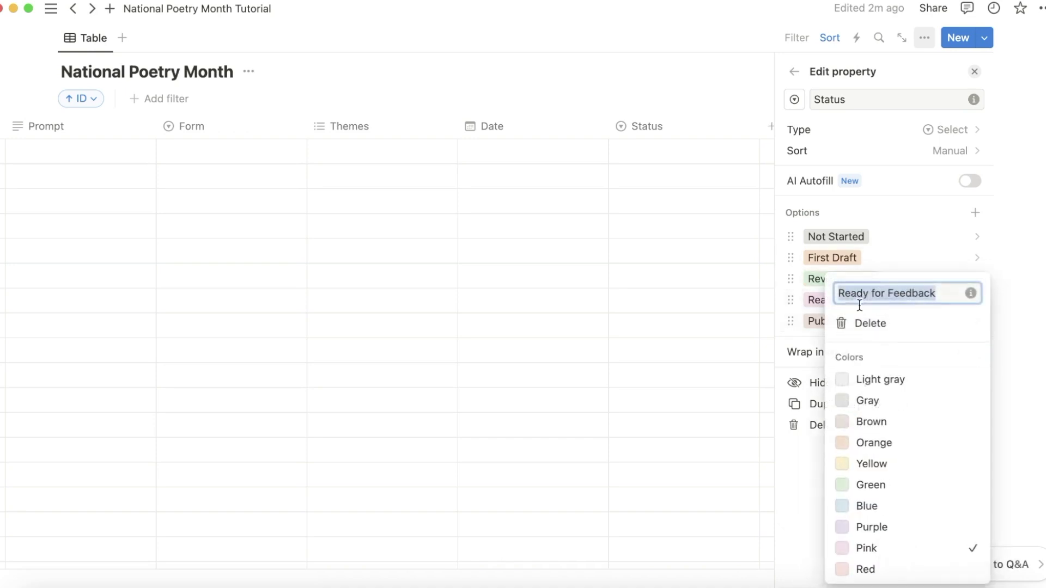
pyautogui.click(900, 518)
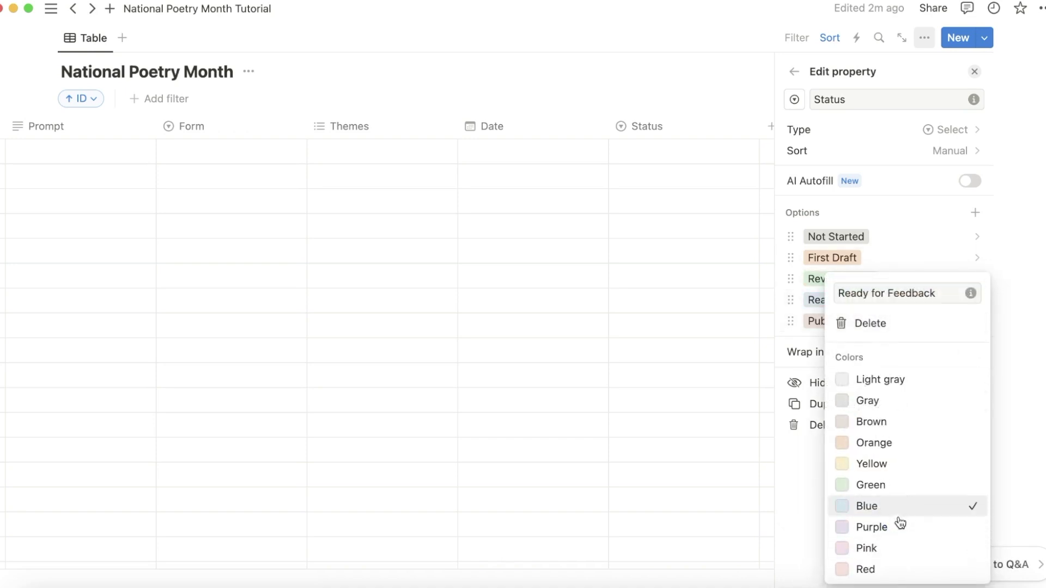
pyautogui.click(904, 229)
pyautogui.click(836, 326)
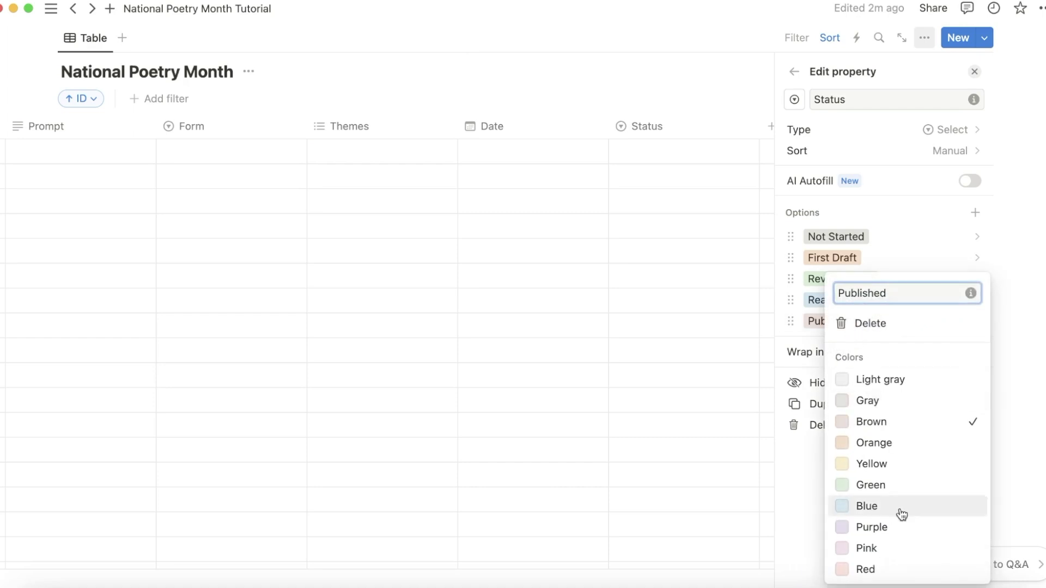
pyautogui.click(894, 527)
pyautogui.click(897, 256)
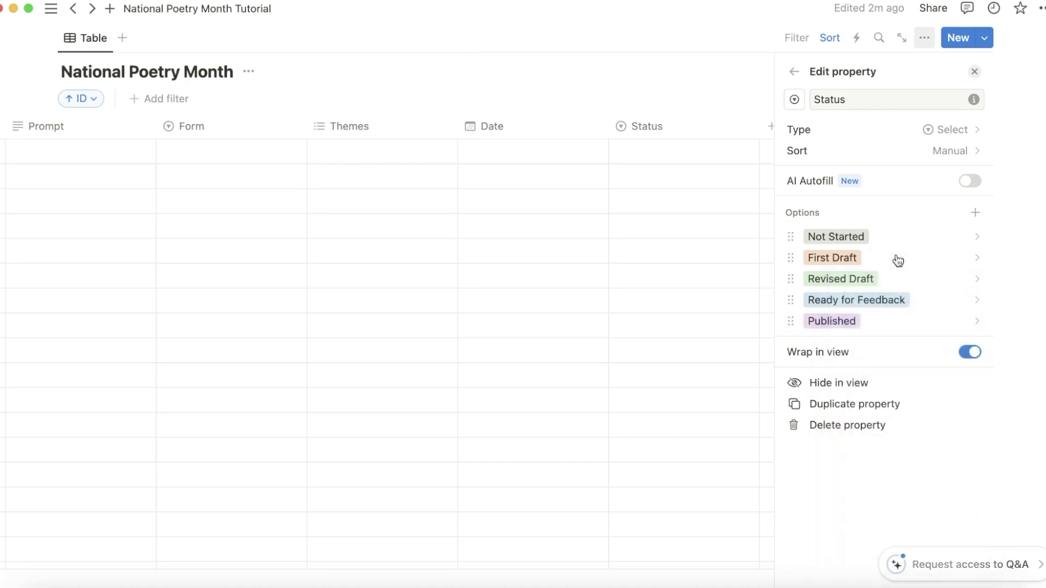
# Drag the Status column to the first position in the table
pyautogui.click(770, 236)
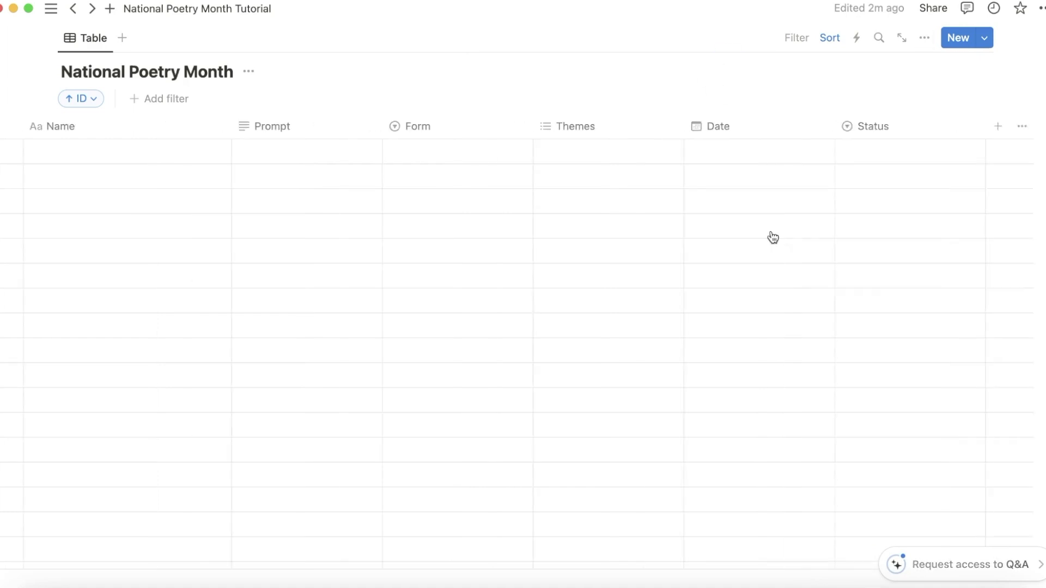
pyautogui.moveTo(941, 126); pyautogui.dragTo(181, 140)
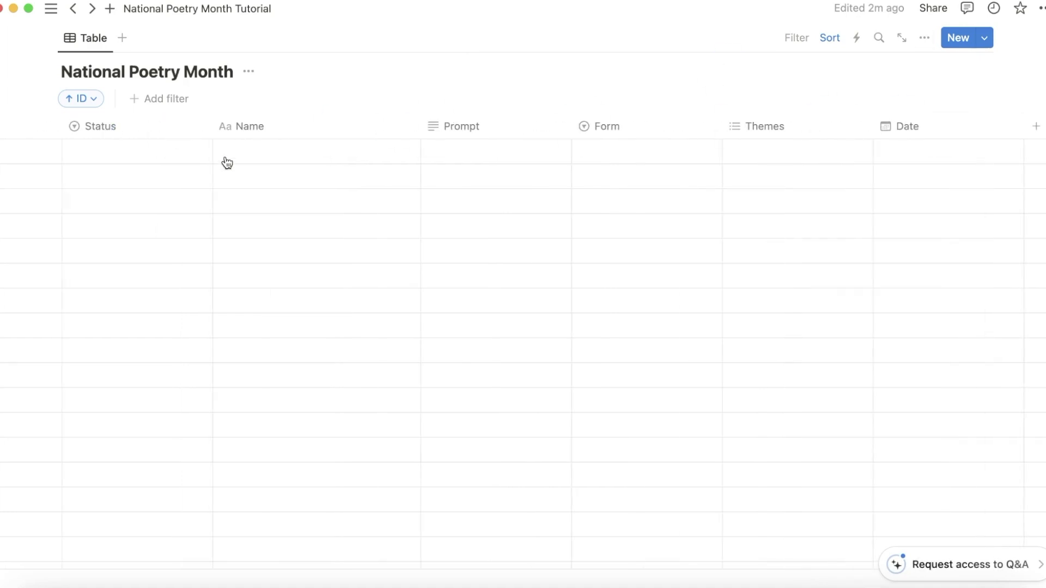
pyautogui.hscroll(-5, 294, 252)
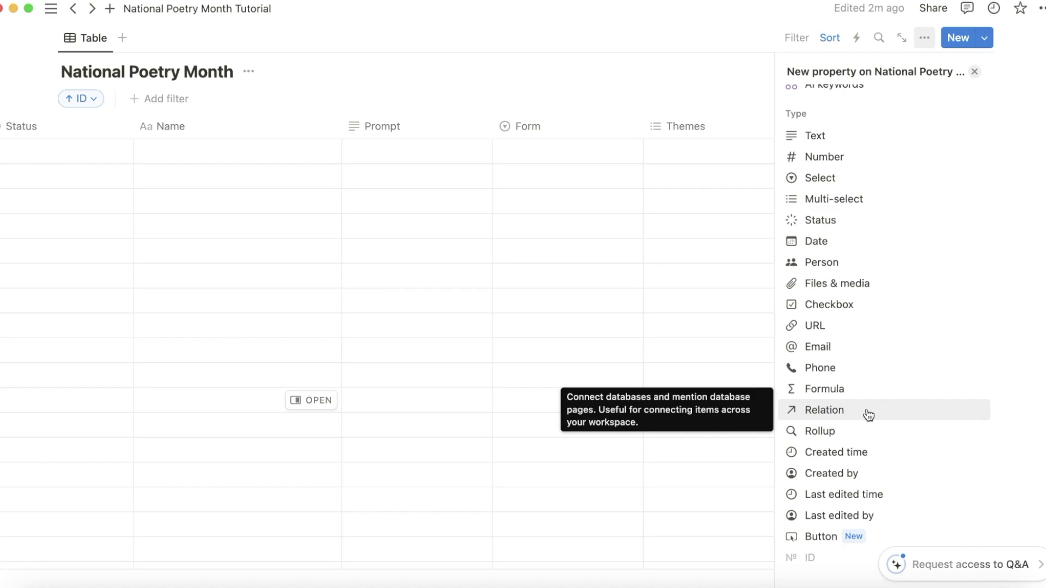
# Add a two-way relation column to the Submissions in Progress database, shown on both databases
pyautogui.click(868, 416)
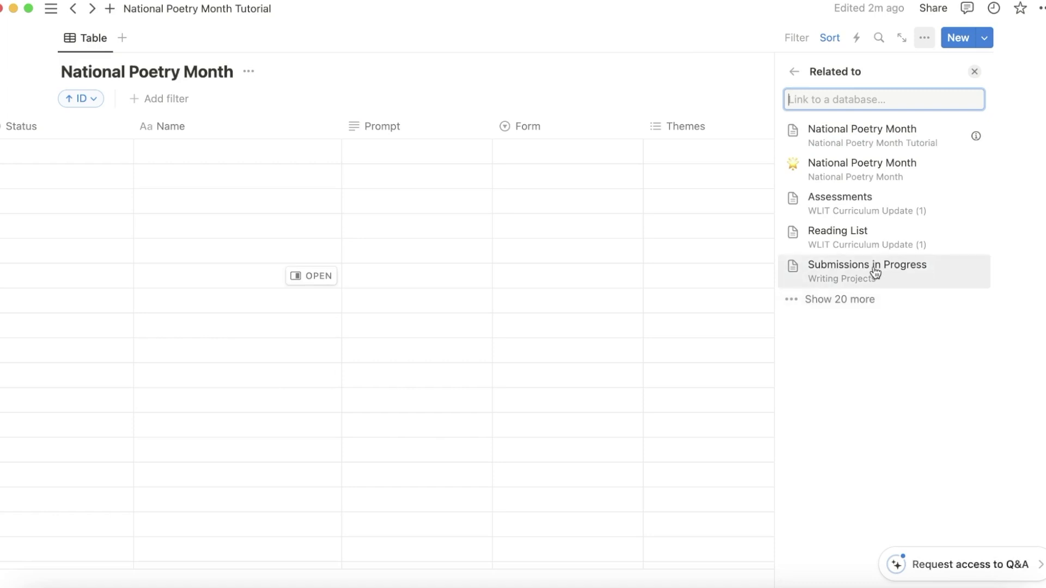
pyautogui.click(875, 272)
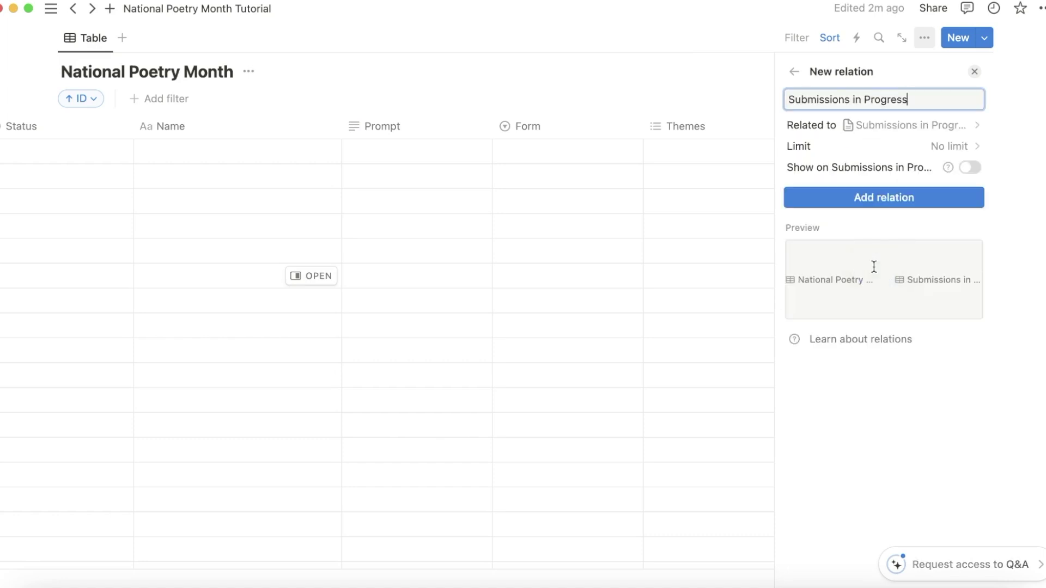
pyautogui.click(965, 169)
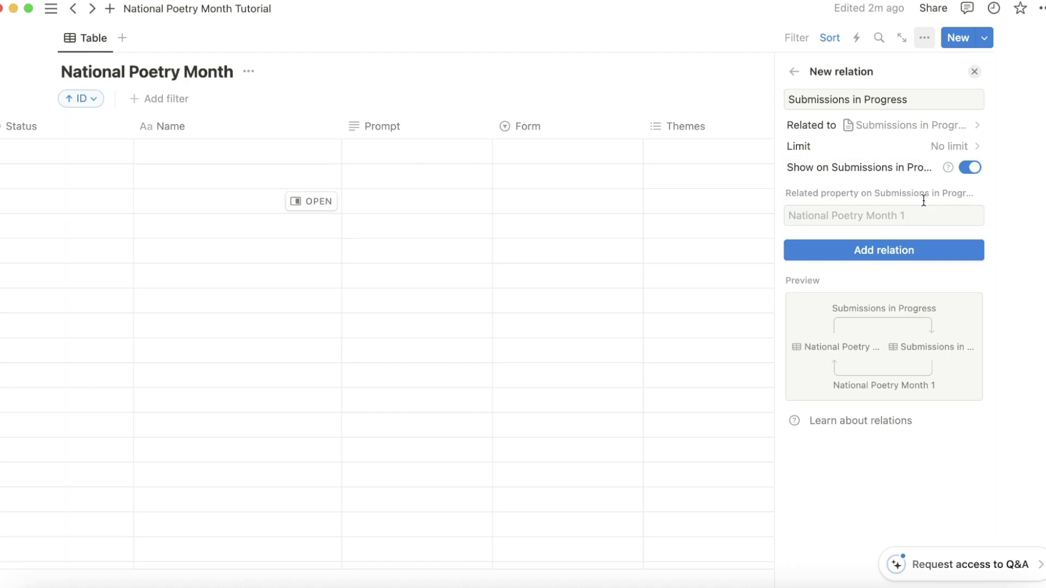
pyautogui.click(869, 253)
pyautogui.click(777, 175)
pyautogui.click(825, 163)
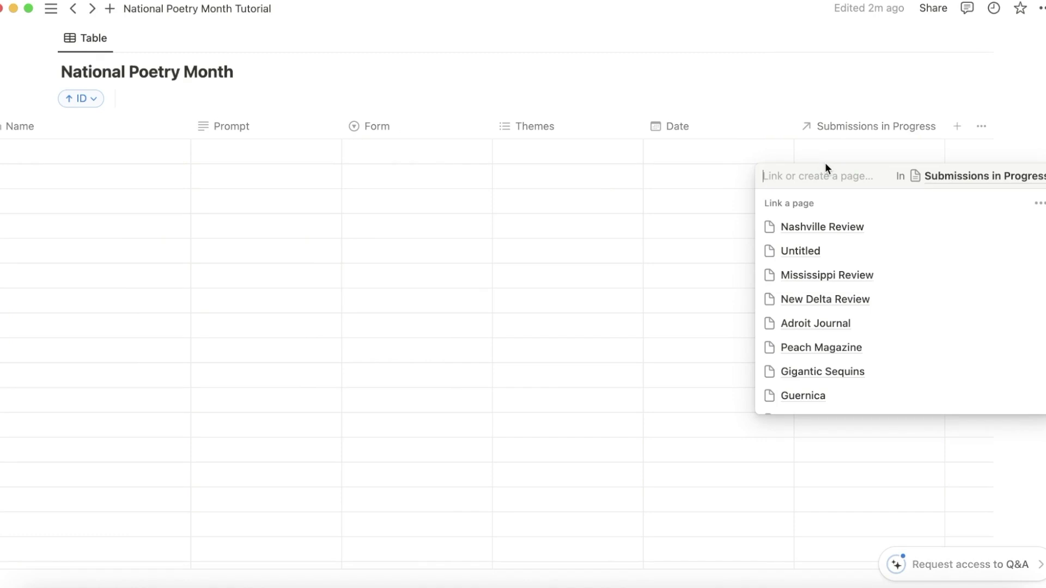
pyautogui.click(817, 160)
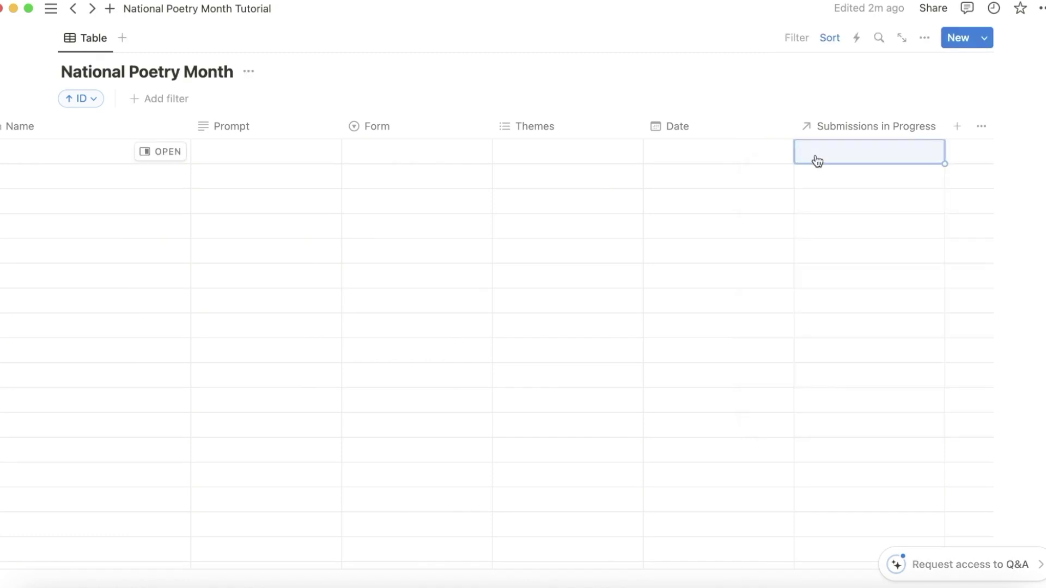
# Scroll across the table, deselect the cell, and open the Submissions in Progress column menu
pyautogui.hscroll(-5, 817, 160)
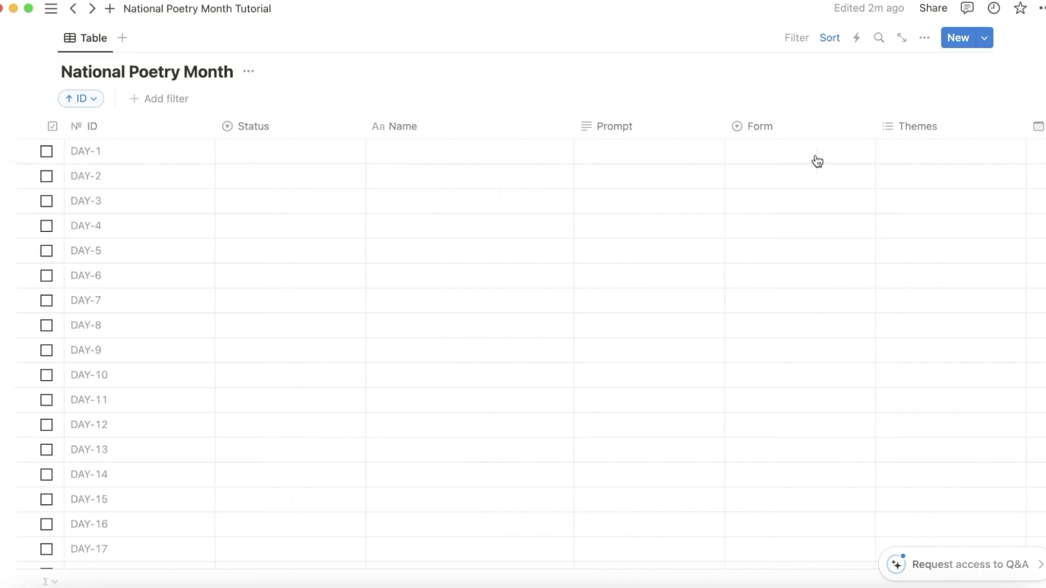
pyautogui.hscroll(4, 818, 160)
pyautogui.hscroll(3, 817, 161)
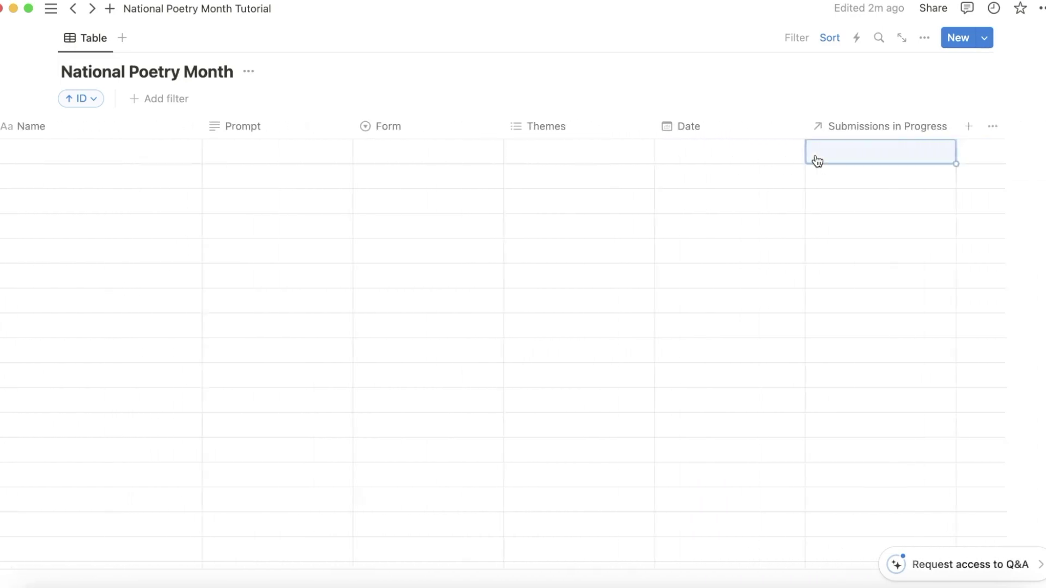
pyautogui.hscroll(-7, 818, 160)
pyautogui.hscroll(5, 817, 160)
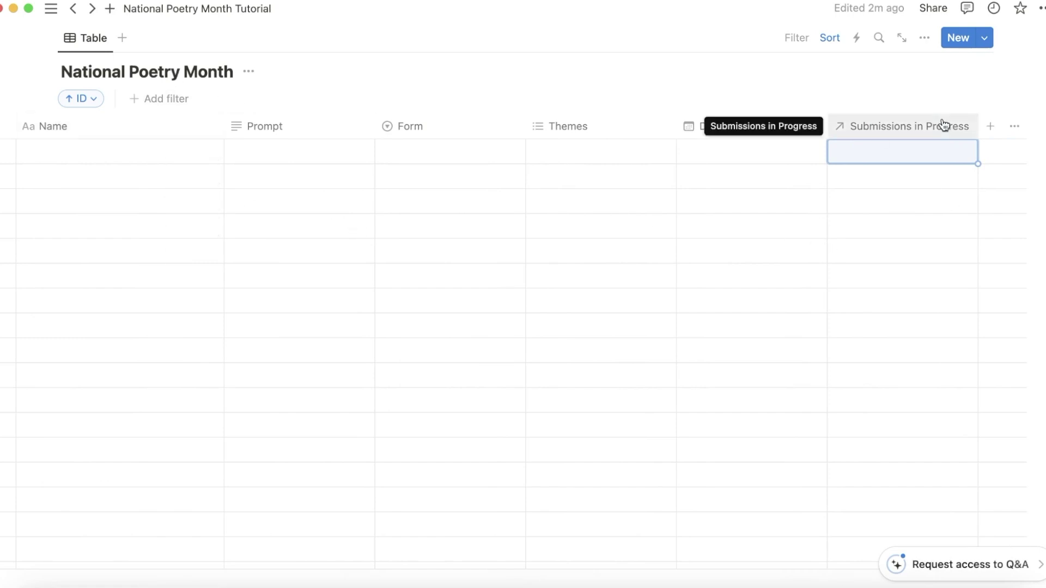
pyautogui.press('Escape')
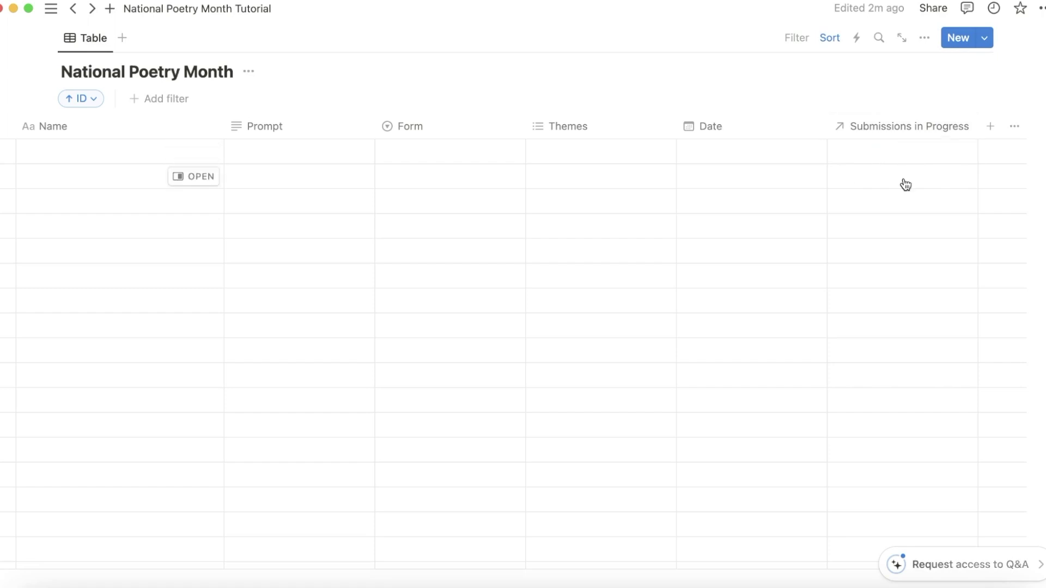
pyautogui.click(933, 135)
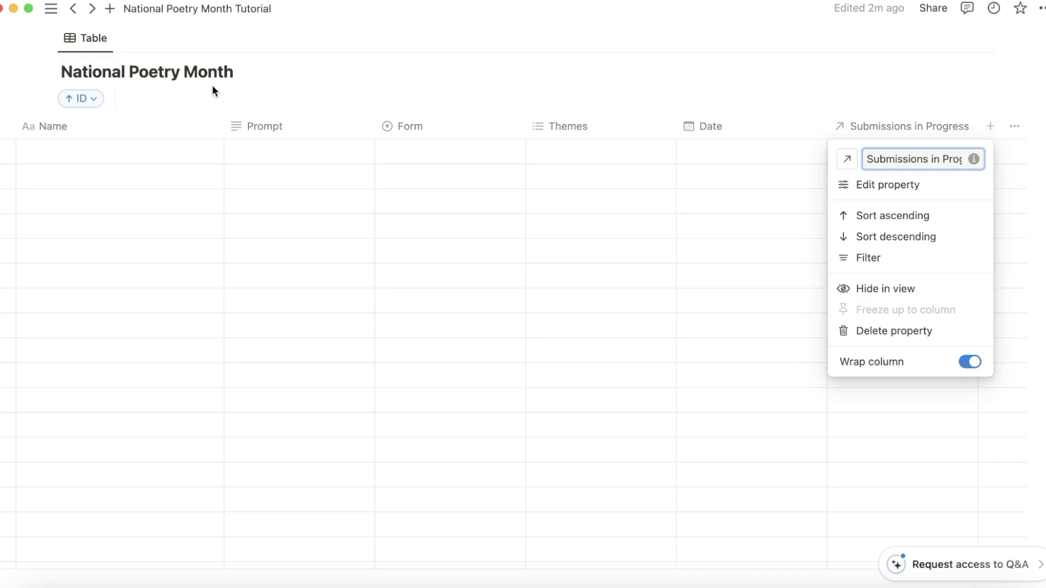
# Date the first table rows consecutively, starting from April 1, 2024
pyautogui.click(471, 260)
pyautogui.click(707, 158)
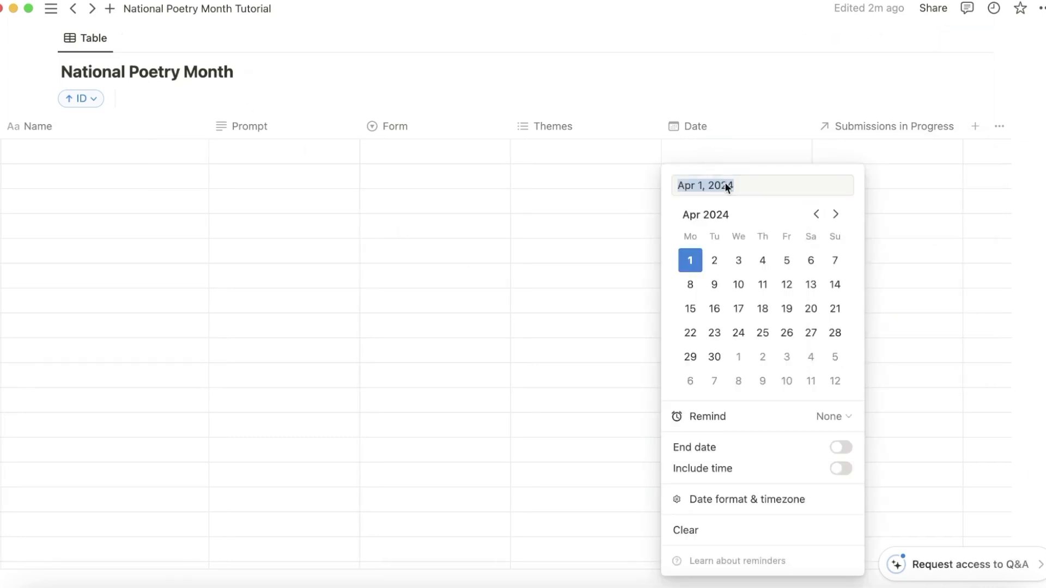
pyautogui.click(690, 260)
pyautogui.press('Escape')
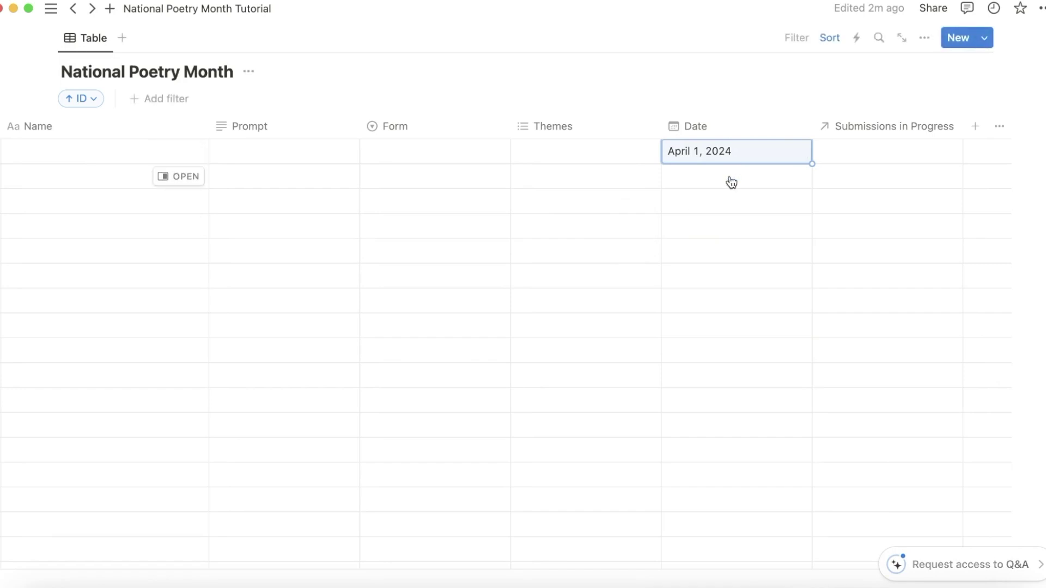
pyautogui.press('Return')
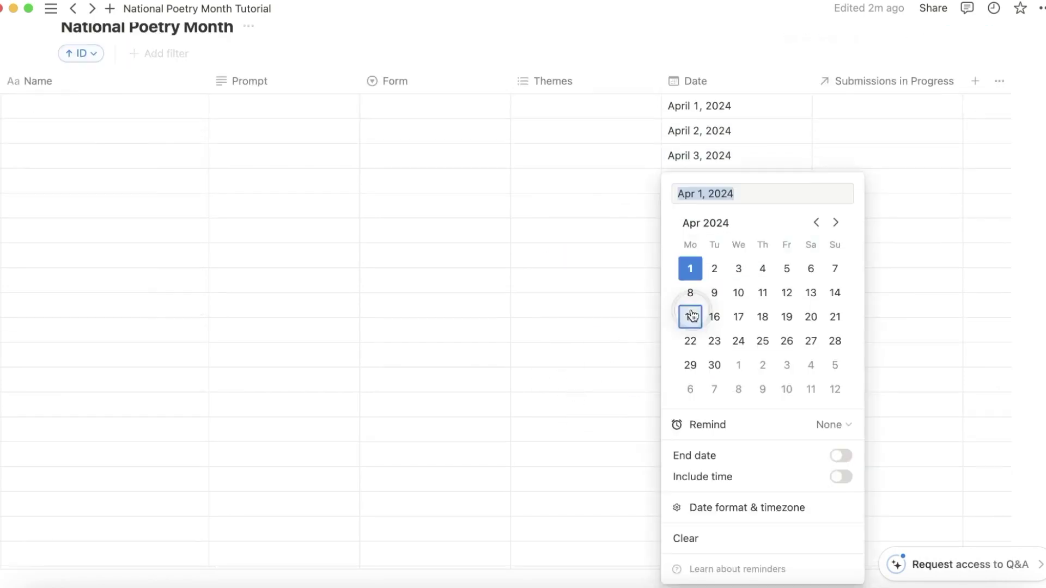
pyautogui.click(741, 260)
pyautogui.click(759, 285)
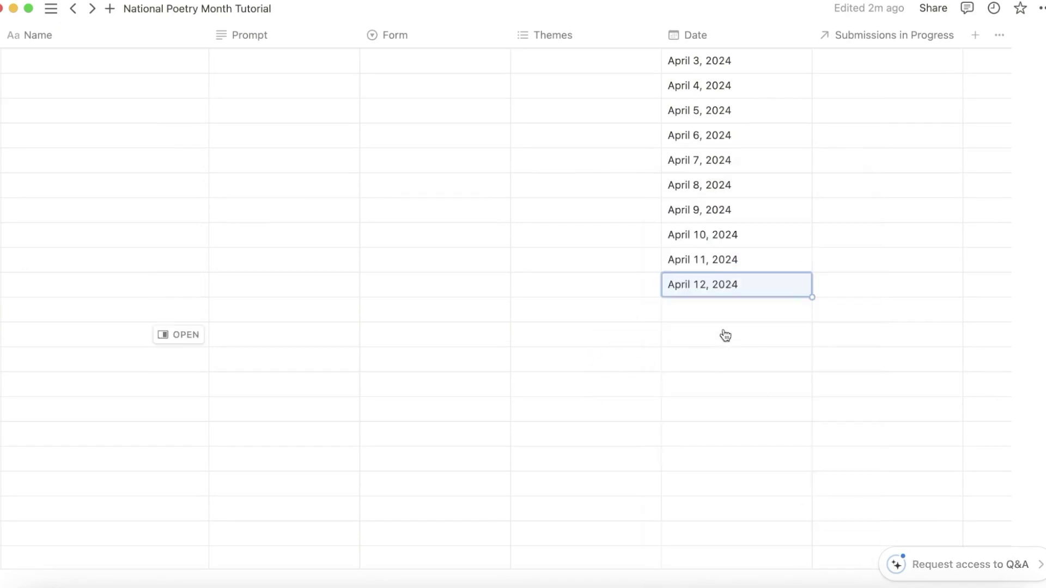
pyautogui.click(724, 334)
pyautogui.click(709, 184)
pyautogui.click(690, 316)
pyautogui.click(708, 184)
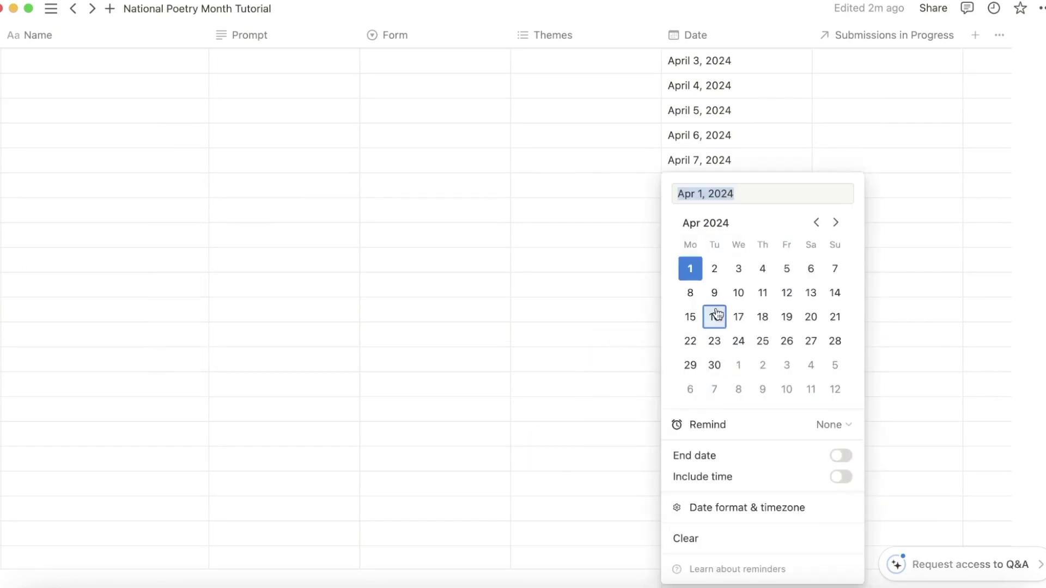
pyautogui.click(714, 317)
pyautogui.click(708, 185)
pyautogui.click(738, 316)
pyautogui.click(601, 392)
# Continue the consecutive dates on the remaining rows, ending with April 29, 2024
pyautogui.press('Return')
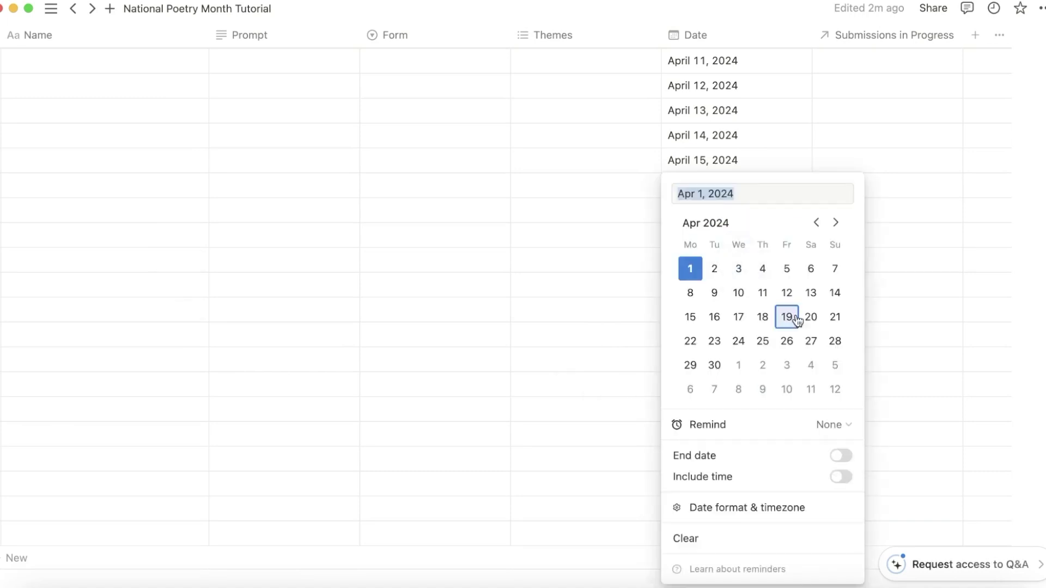
pyautogui.click(739, 317)
pyautogui.press('Return')
pyautogui.click(691, 341)
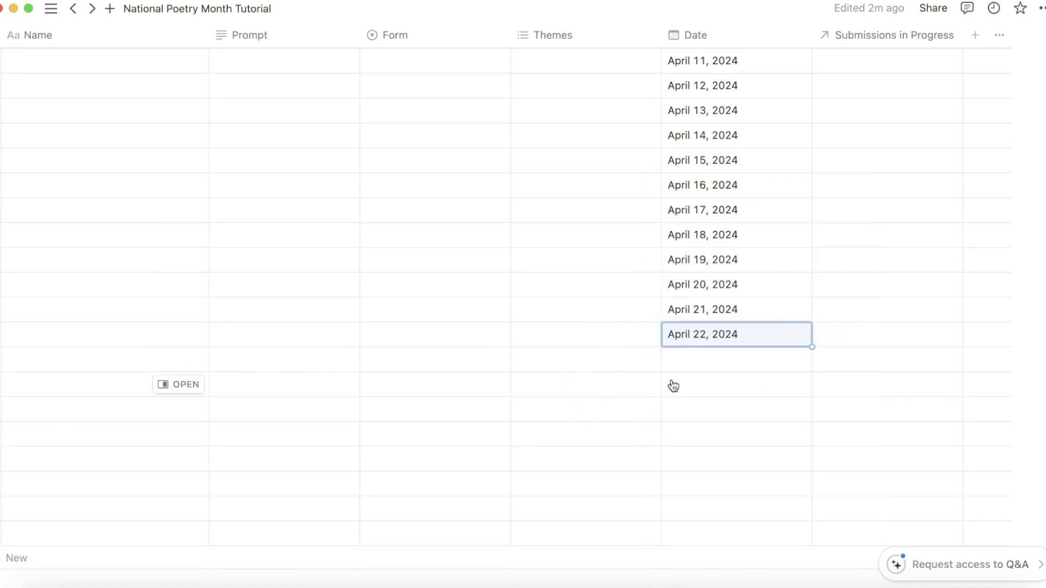
pyautogui.press('Return')
pyautogui.click(715, 342)
pyautogui.press('Return')
pyautogui.click(738, 341)
pyautogui.press('Return')
pyautogui.click(761, 177)
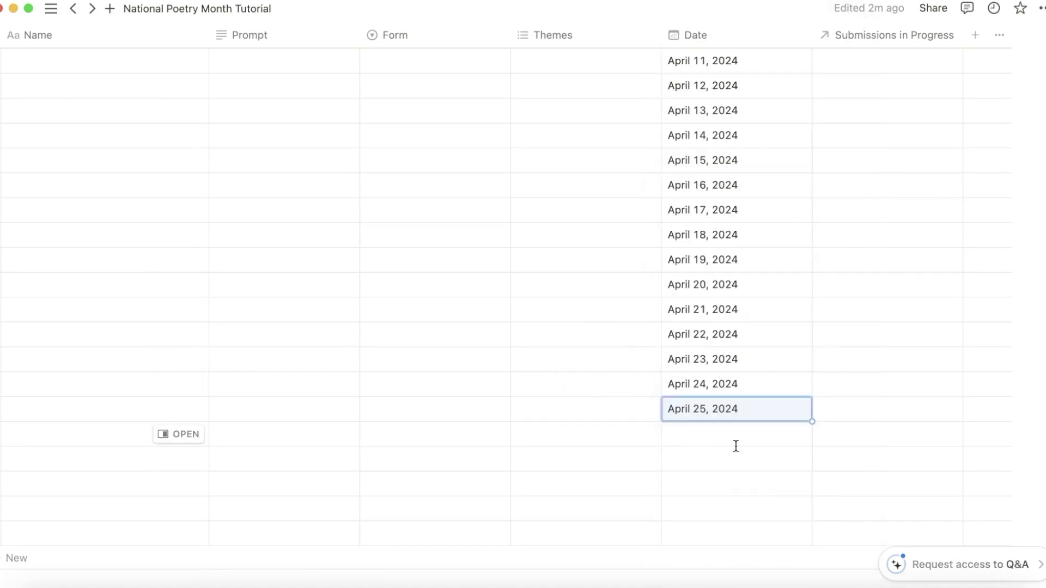
pyautogui.press('Return')
pyautogui.click(784, 210)
pyautogui.press('Return')
pyautogui.press('Return')
pyautogui.click(810, 226)
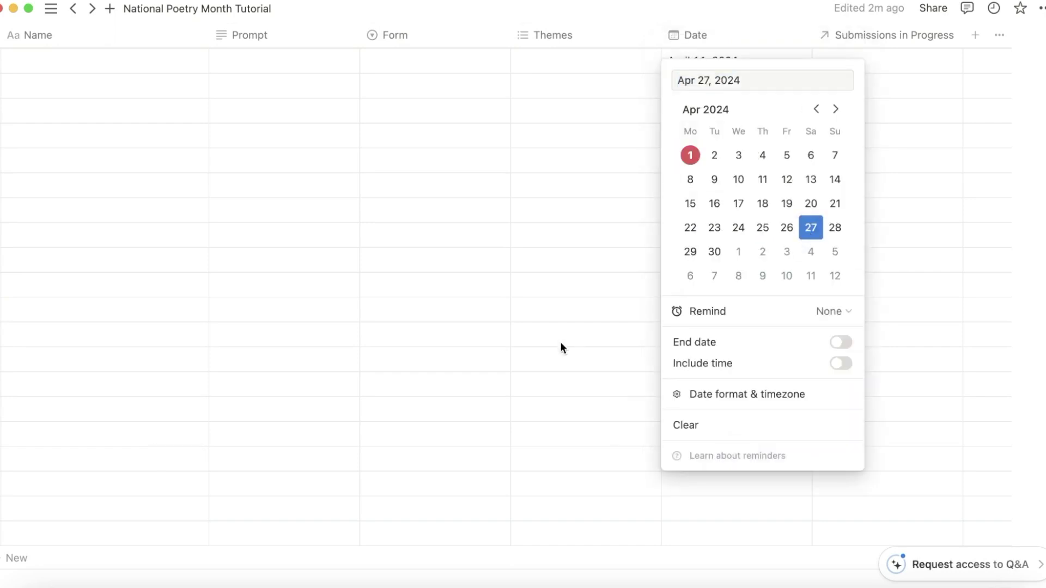
pyautogui.press('Return')
pyautogui.click(835, 252)
pyautogui.press('Return')
pyautogui.click(689, 301)
pyautogui.press('Return')
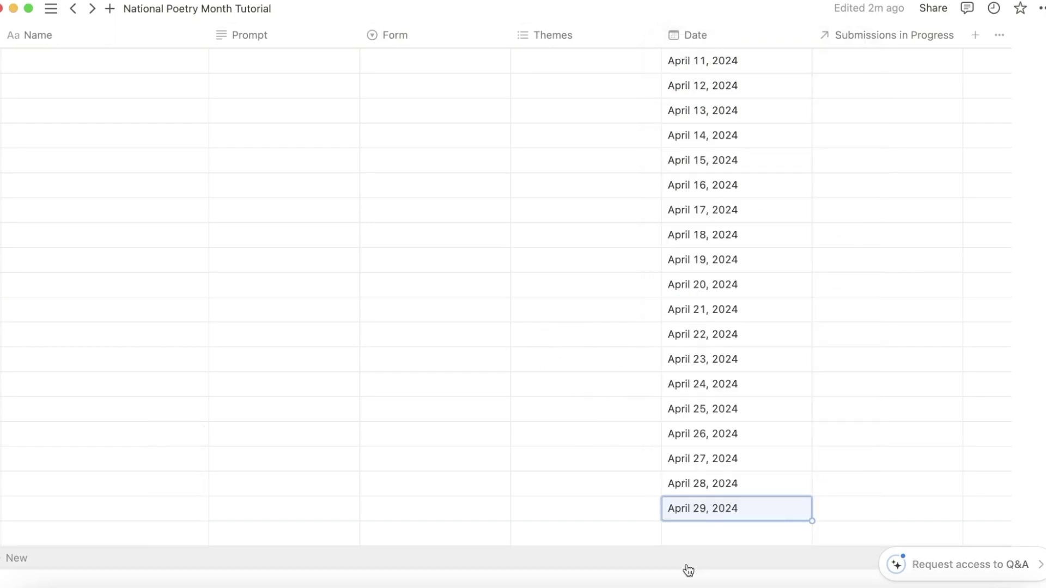
pyautogui.press('Return')
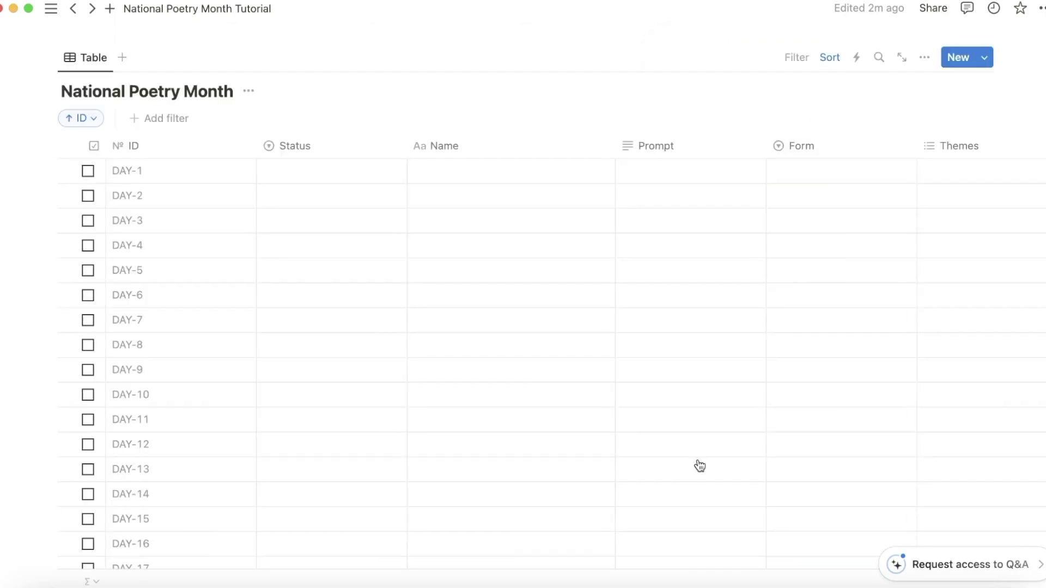
# Add a month Calendar view to the poetry database
pyautogui.hscroll(7, 701, 465)
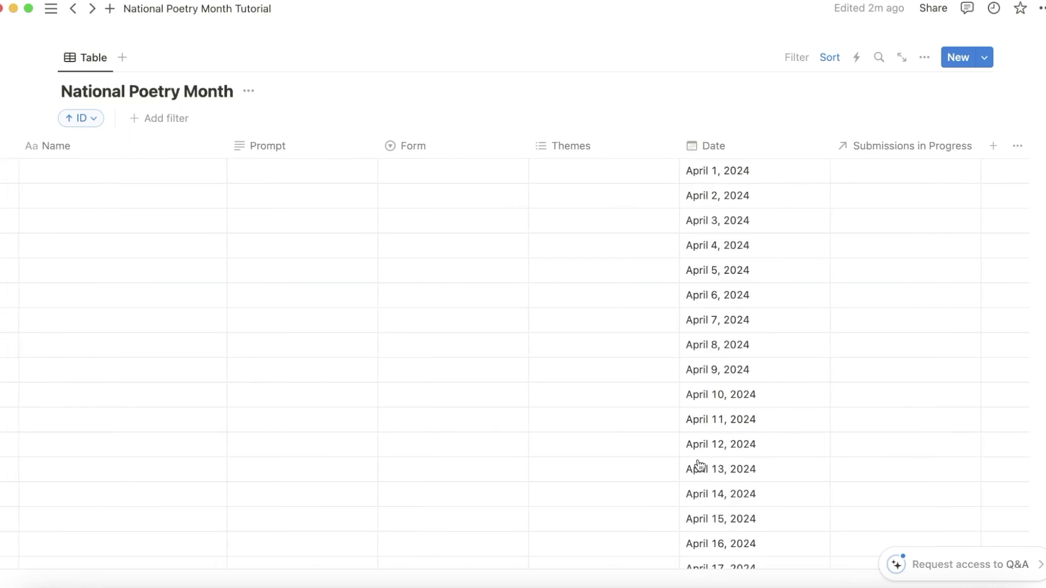
pyautogui.hscroll(-3, 697, 467)
pyautogui.scroll(2, 305, 218)
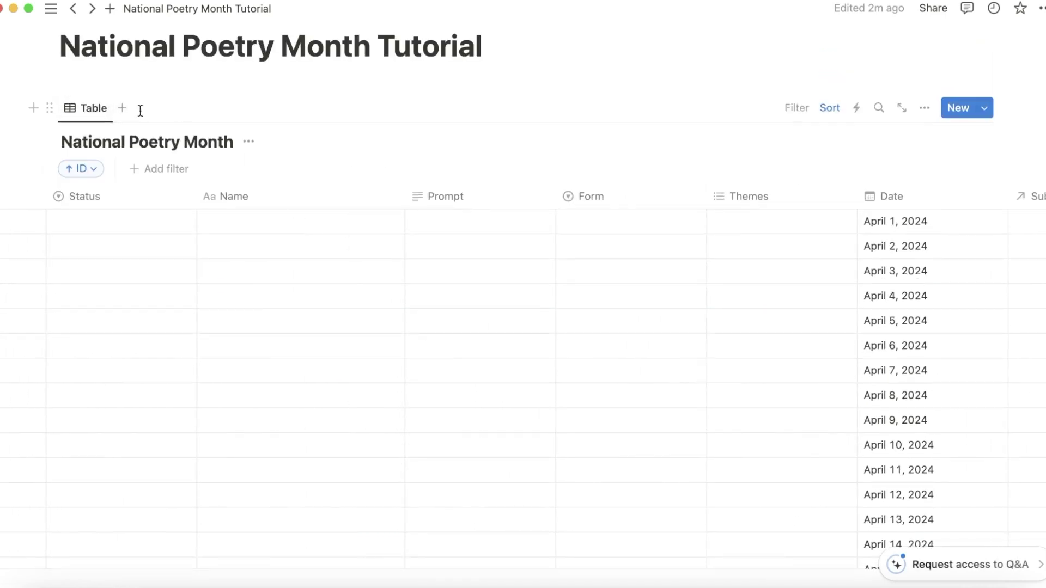
pyautogui.hscroll(-2, 146, 263)
pyautogui.hscroll(-2, 145, 262)
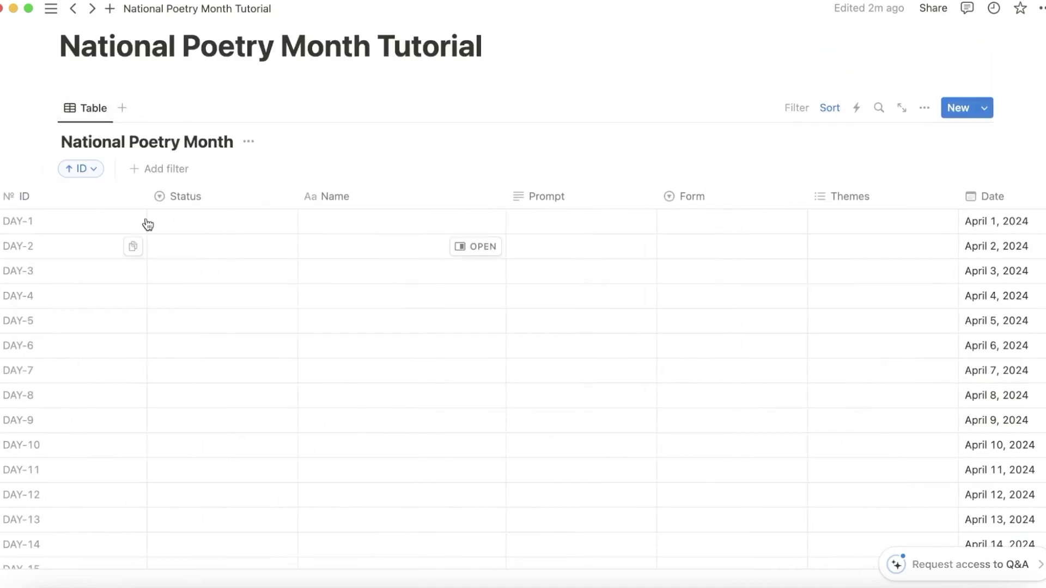
pyautogui.click(123, 108)
pyautogui.click(818, 340)
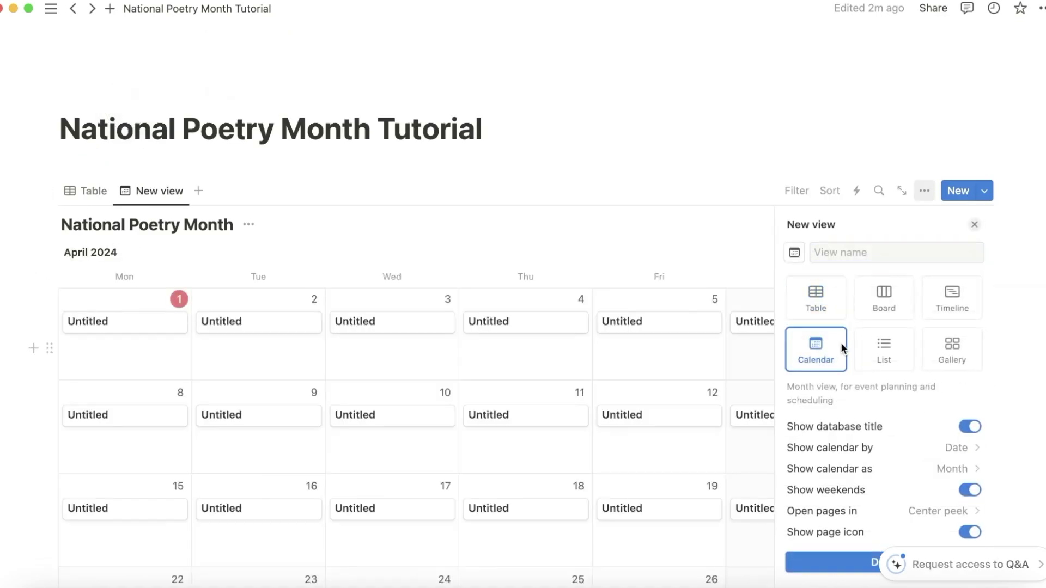
pyautogui.click(463, 218)
# Show the Finished? checkbox and Status properties on the calendar cards
pyautogui.scroll(-3, 423, 403)
pyautogui.scroll(3, 414, 365)
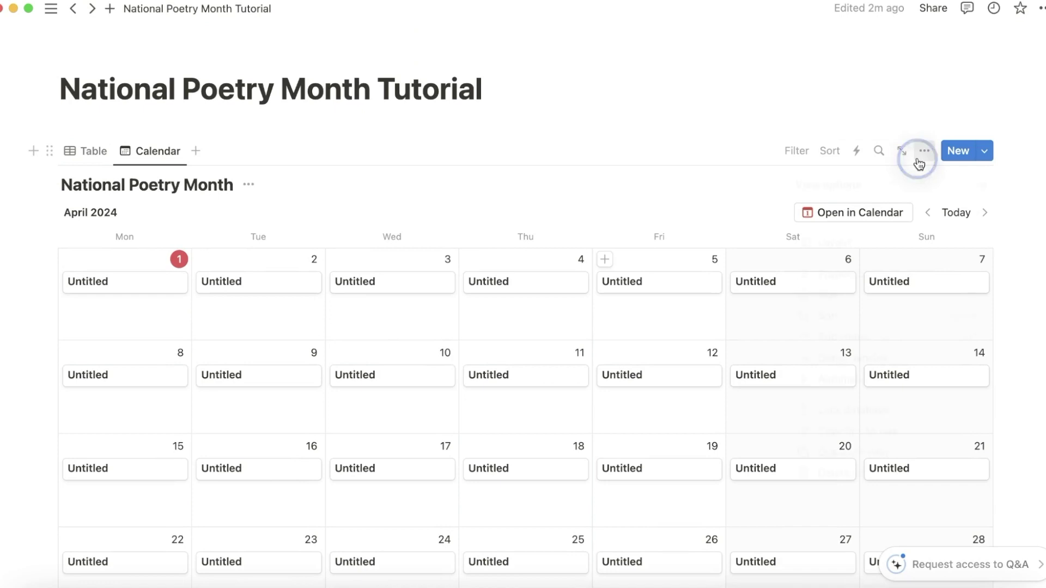
pyautogui.click(921, 158)
pyautogui.click(845, 274)
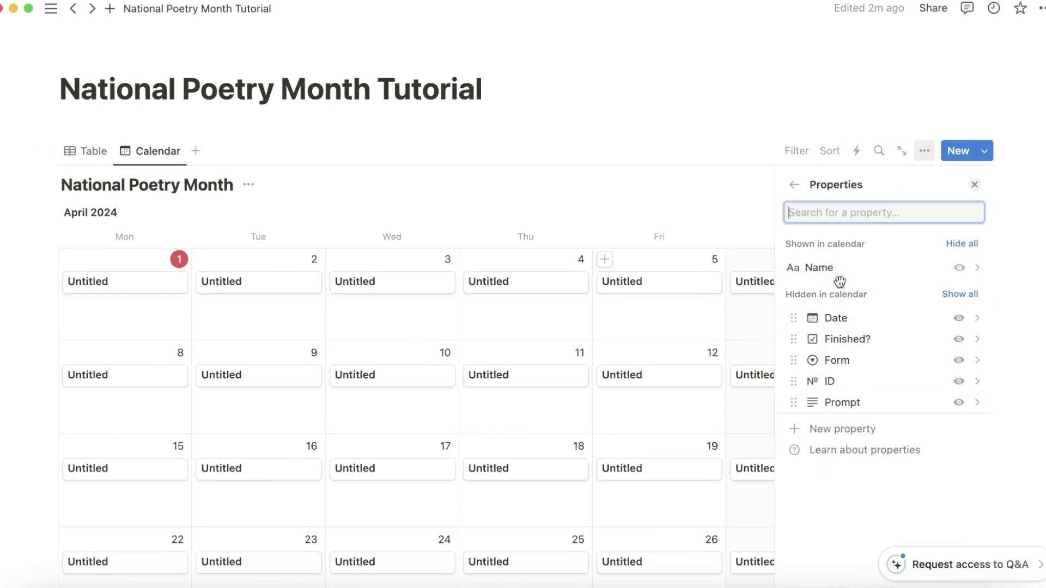
pyautogui.click(960, 340)
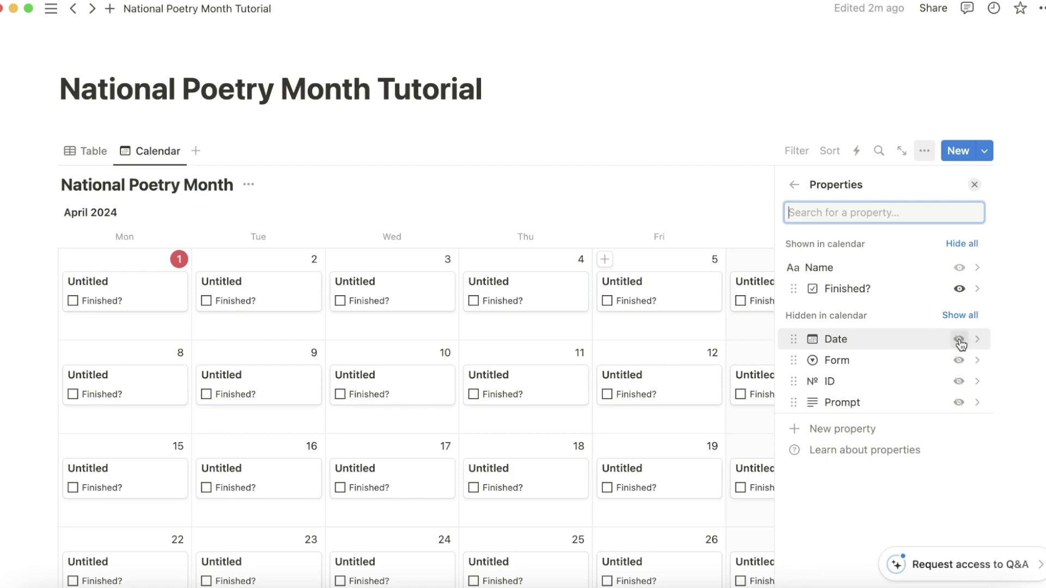
pyautogui.scroll(-2, 946, 392)
pyautogui.scroll(-2, 946, 393)
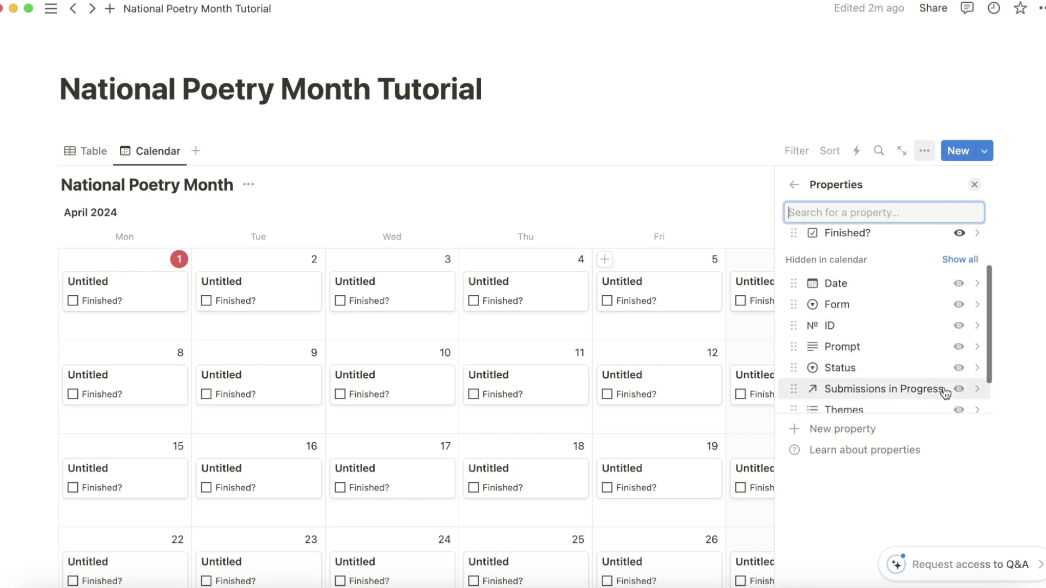
pyautogui.click(967, 346)
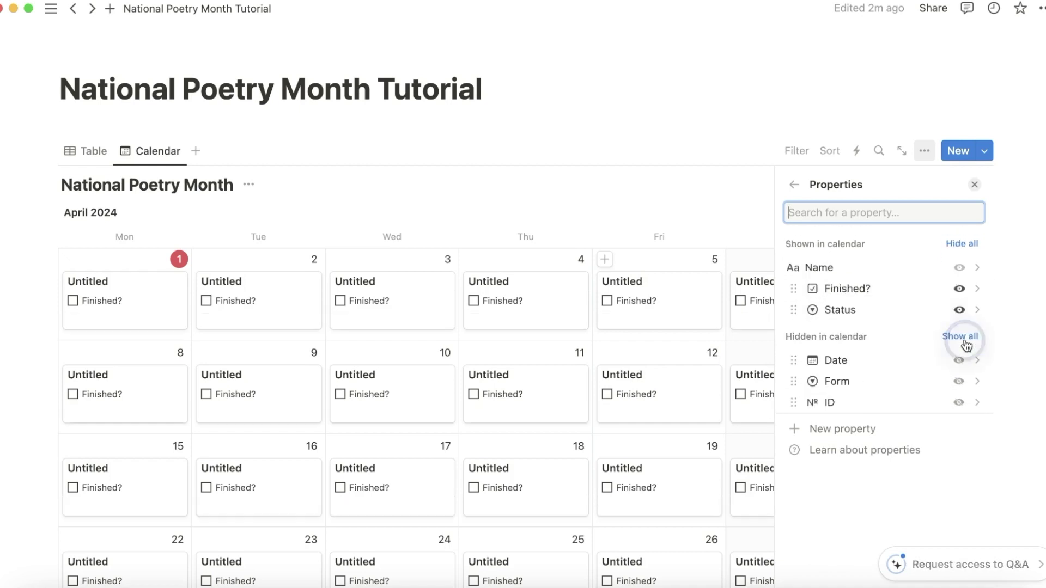
pyautogui.click(581, 203)
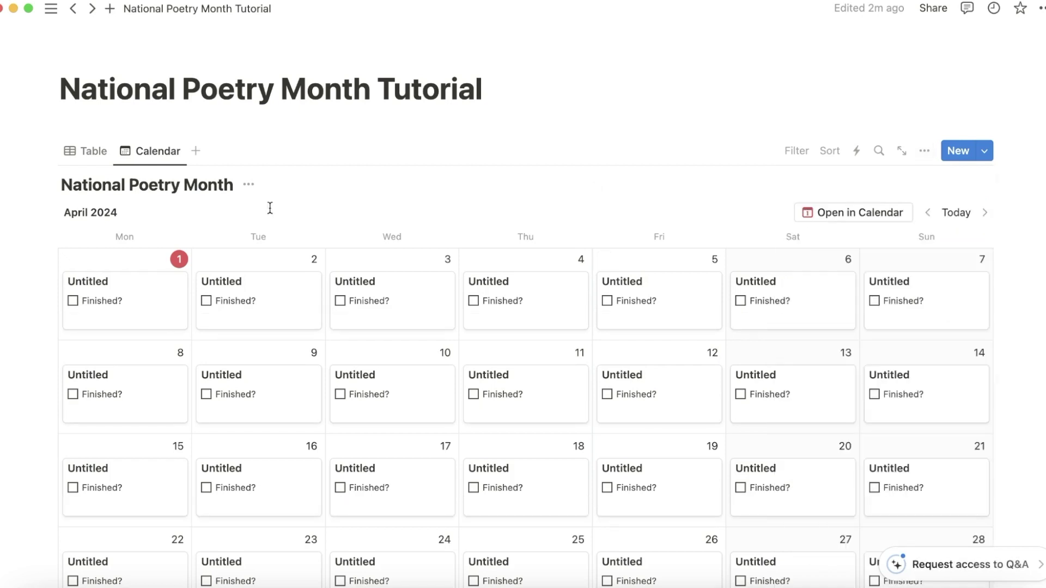
# In the table, set DAY-1's Status to Not Started and fill it down to all days
pyautogui.click(86, 156)
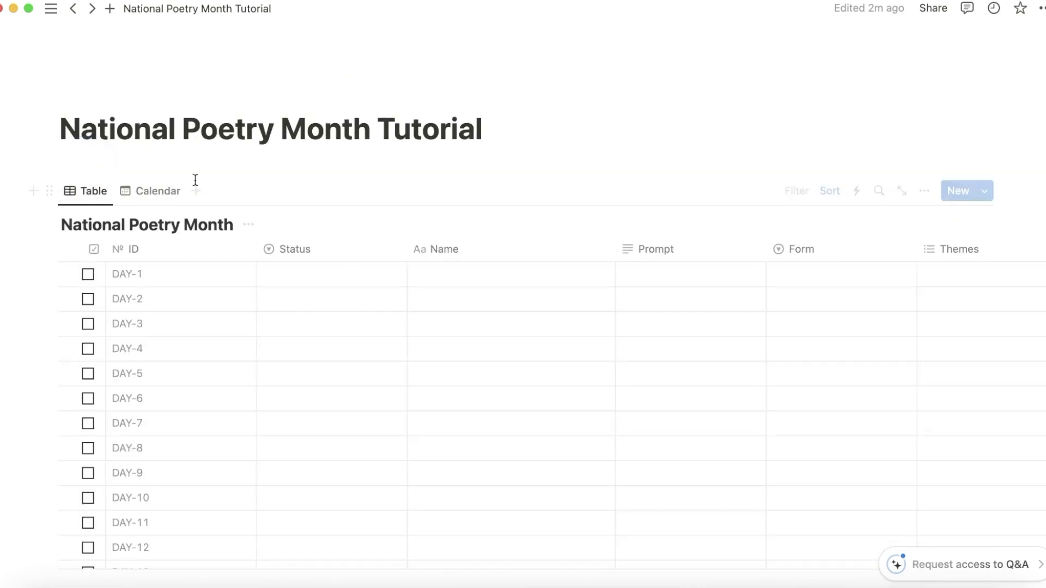
pyautogui.click(329, 280)
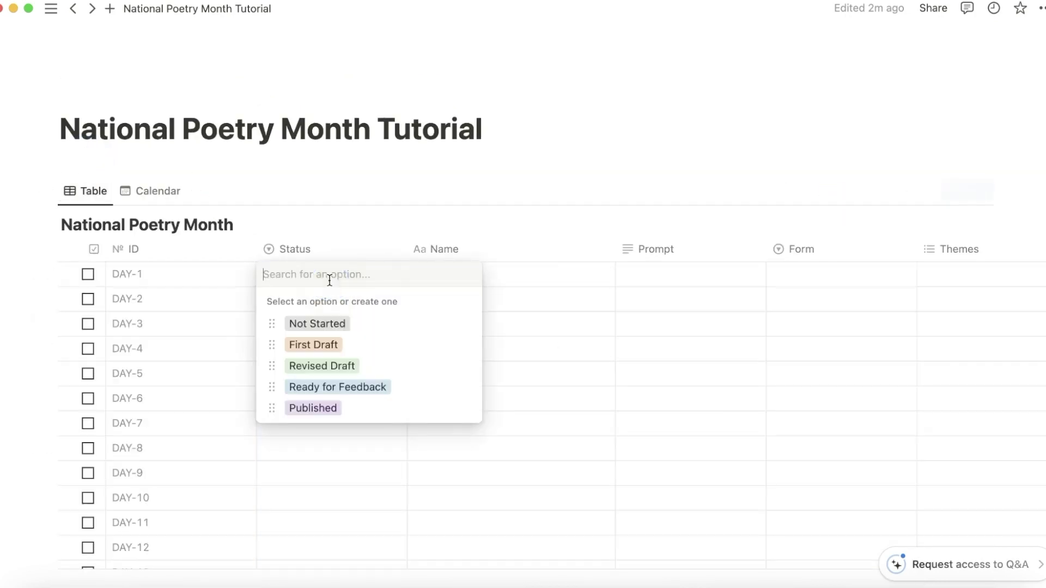
pyautogui.click(340, 324)
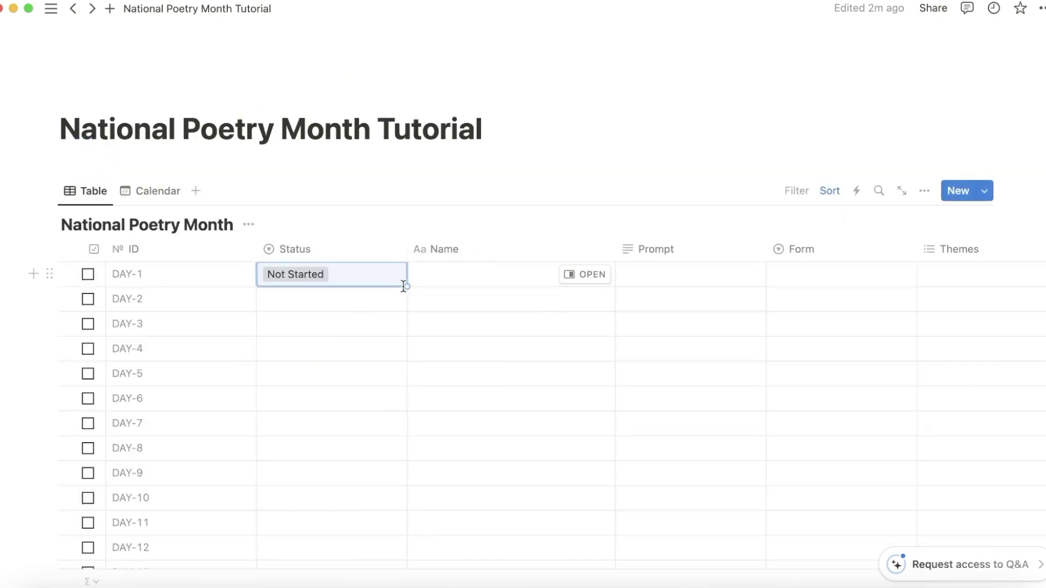
pyautogui.moveTo(407, 286); pyautogui.dragTo(344, 365)
pyautogui.scroll(10, 343, 365)
# In the Calendar view, list Status above Finished? on cards, then add a new view
pyautogui.click(156, 190)
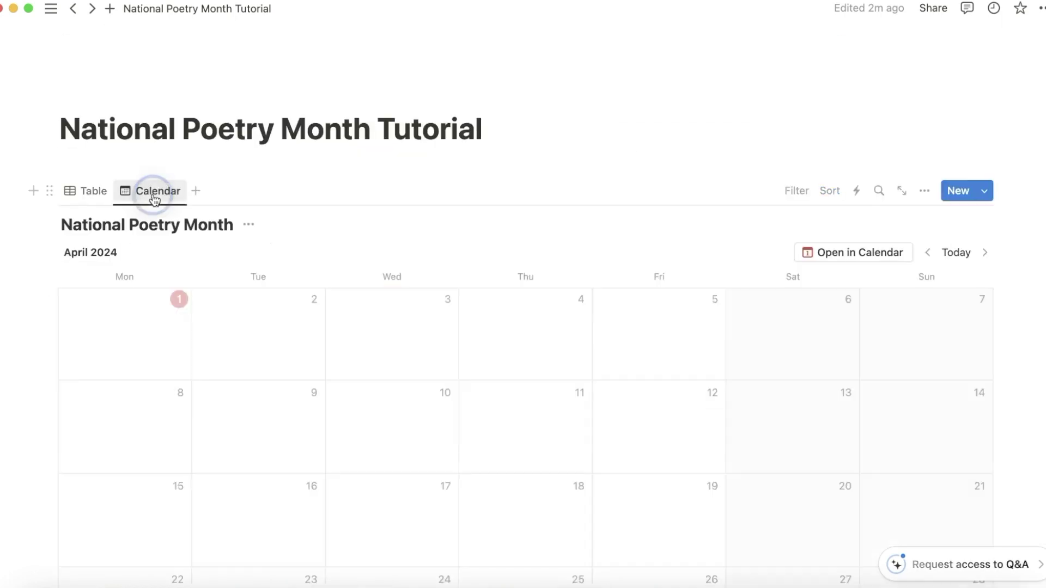
pyautogui.scroll(-1, 355, 345)
pyautogui.scroll(-4, 355, 345)
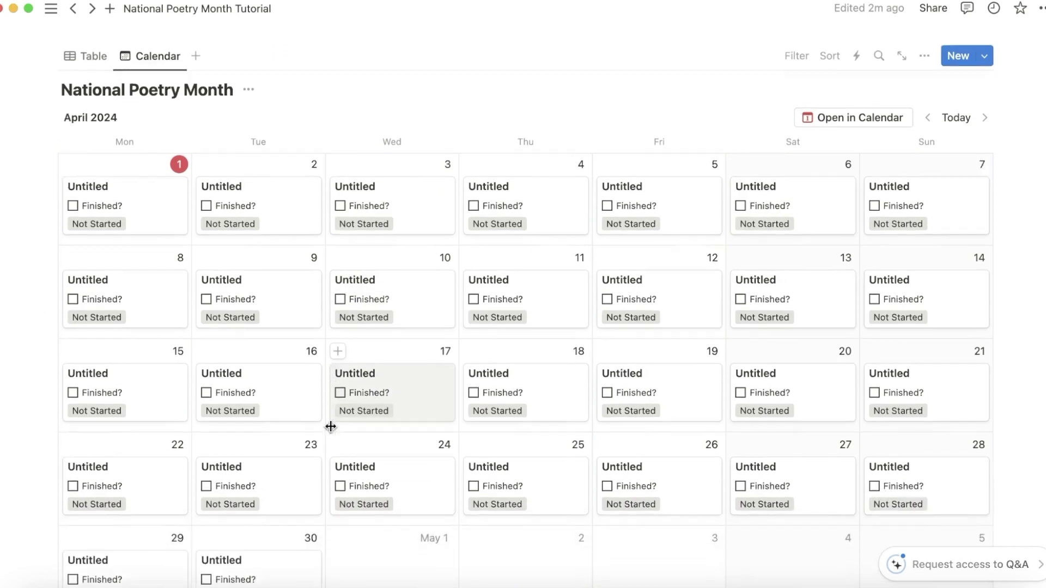
pyautogui.scroll(4, 443, 356)
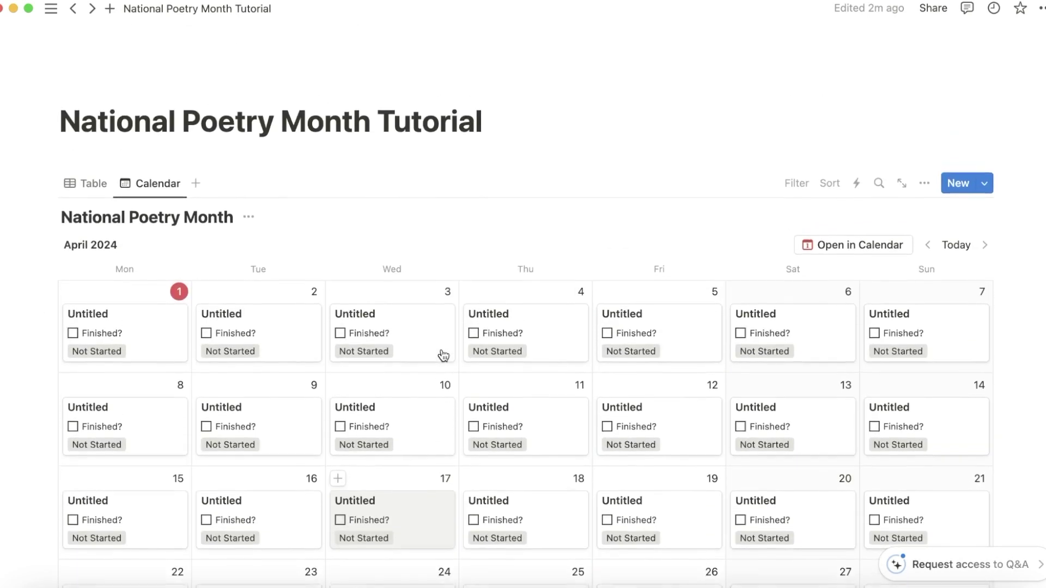
pyautogui.scroll(-5, 442, 355)
pyautogui.scroll(4, 442, 356)
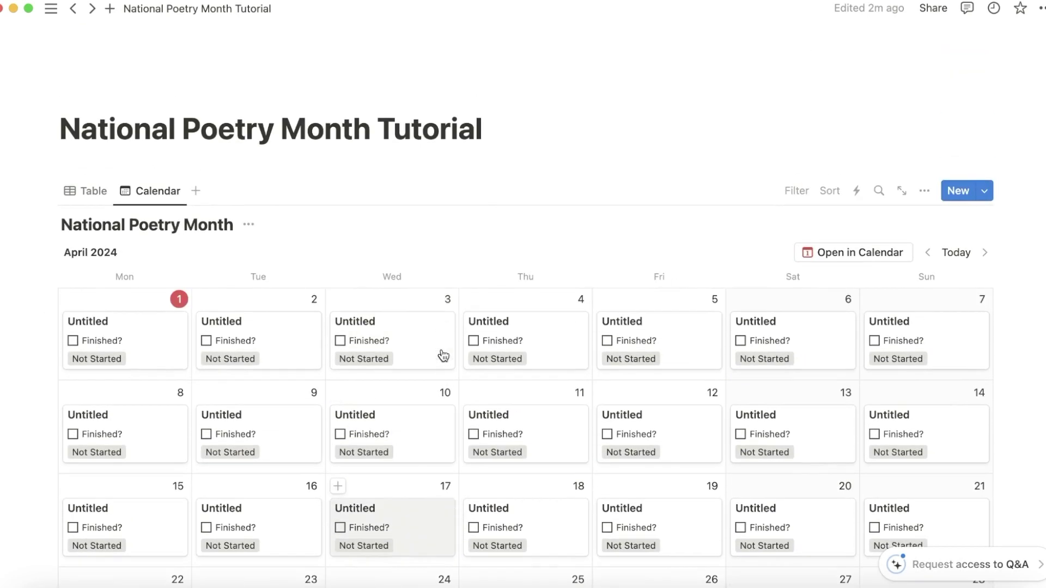
pyautogui.click(926, 191)
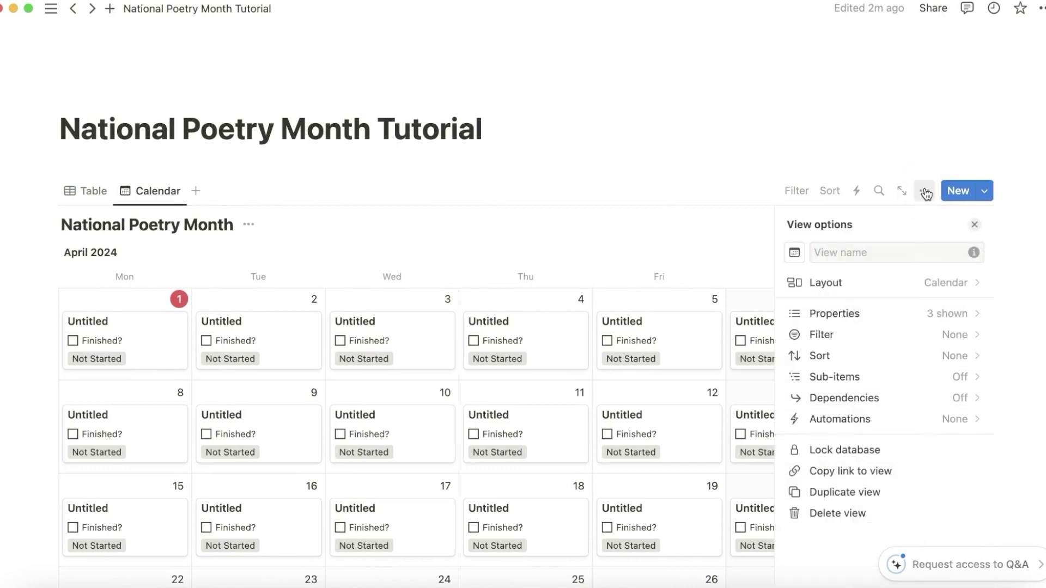
pyautogui.click(926, 191)
pyautogui.click(926, 192)
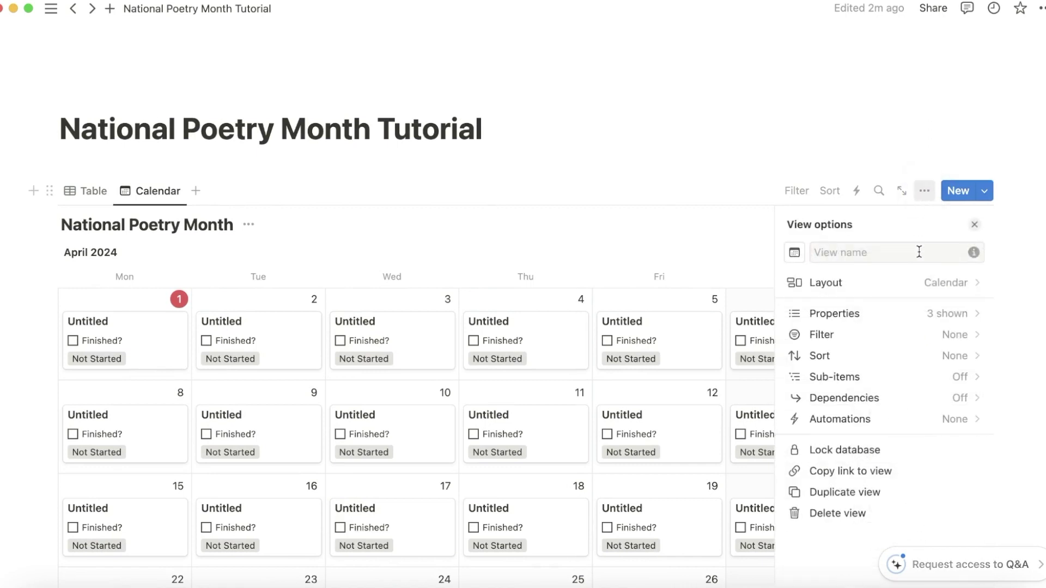
pyautogui.click(852, 315)
pyautogui.moveTo(793, 349); pyautogui.dragTo(791, 327)
pyautogui.click(523, 263)
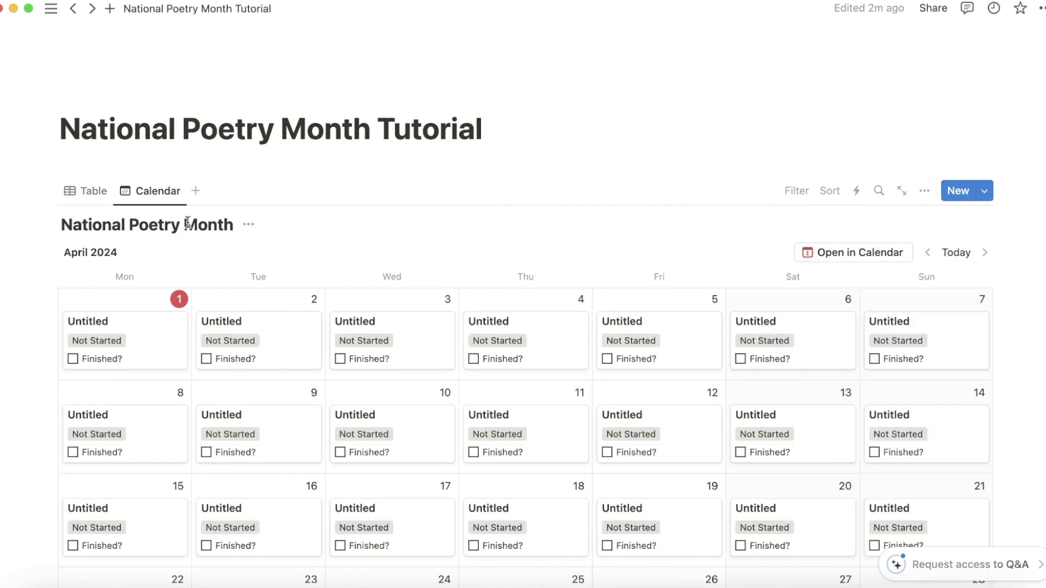
pyautogui.click(196, 191)
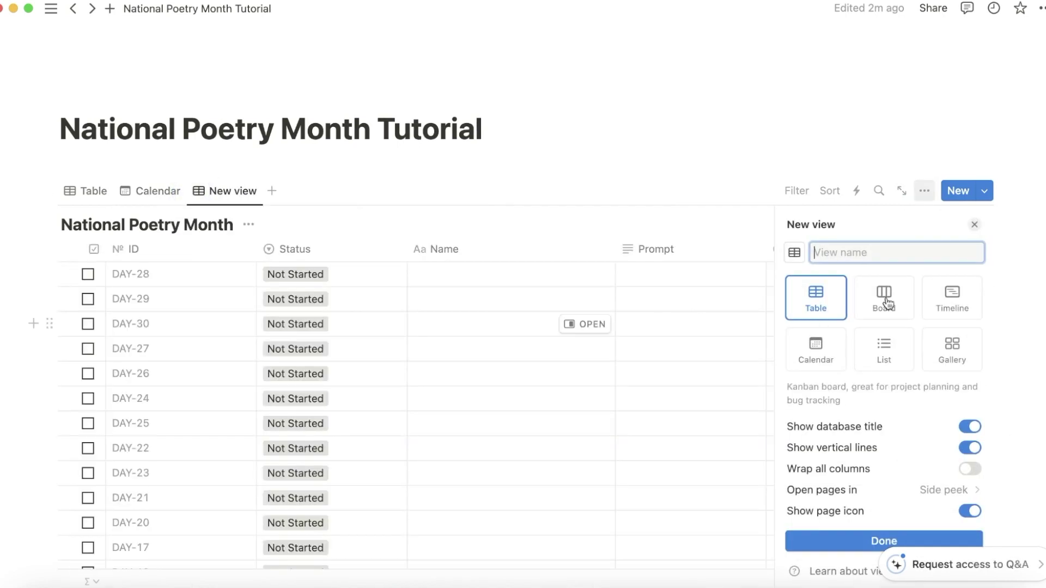
# Make the new view a Board layout
pyautogui.click(908, 297)
pyautogui.click(812, 344)
pyautogui.click(882, 297)
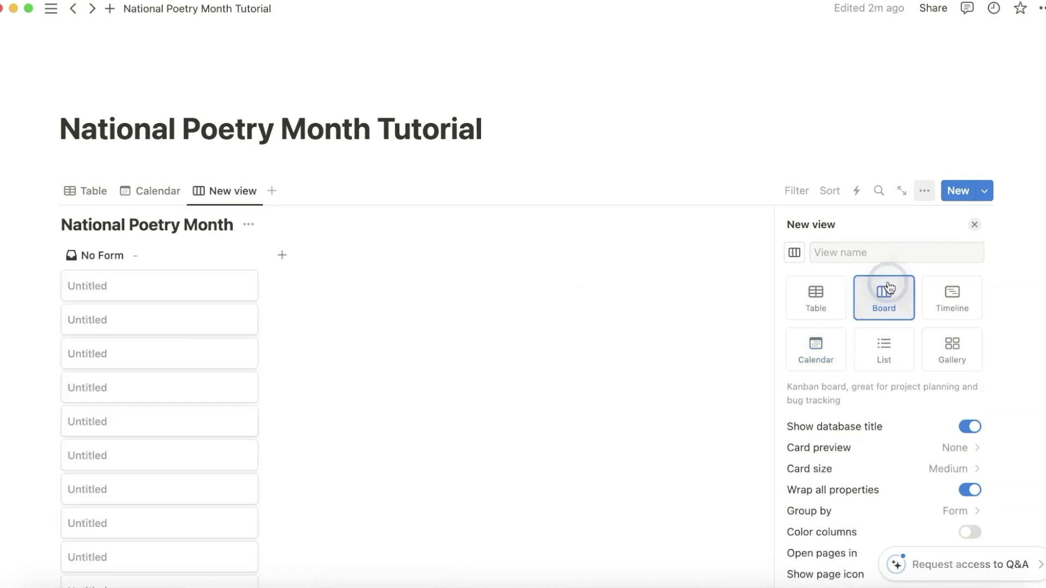
pyautogui.scroll(-3, 865, 470)
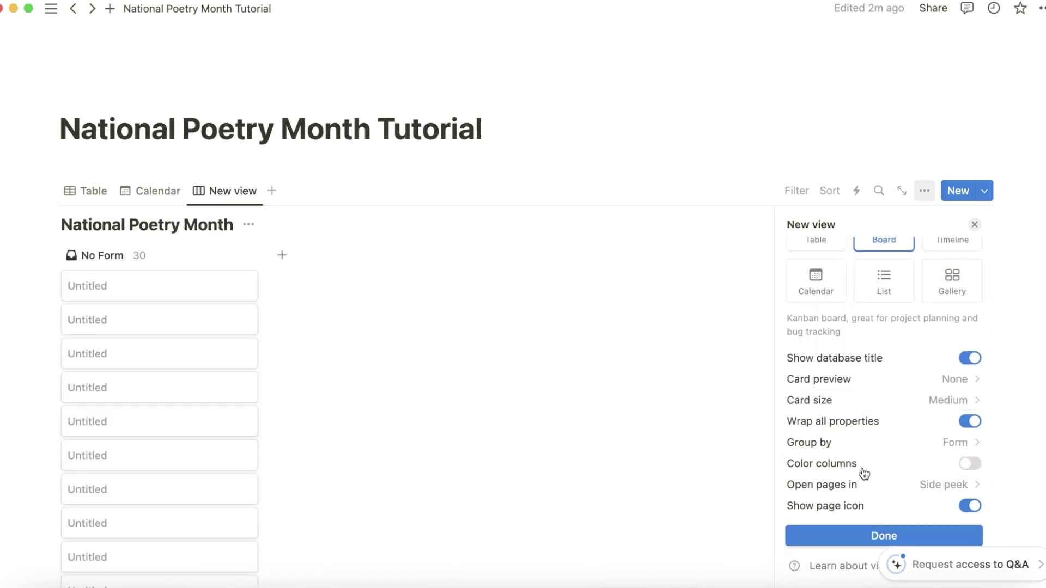
# Group the board by Status with coloured columns, then return to the Table view
pyautogui.click(876, 444)
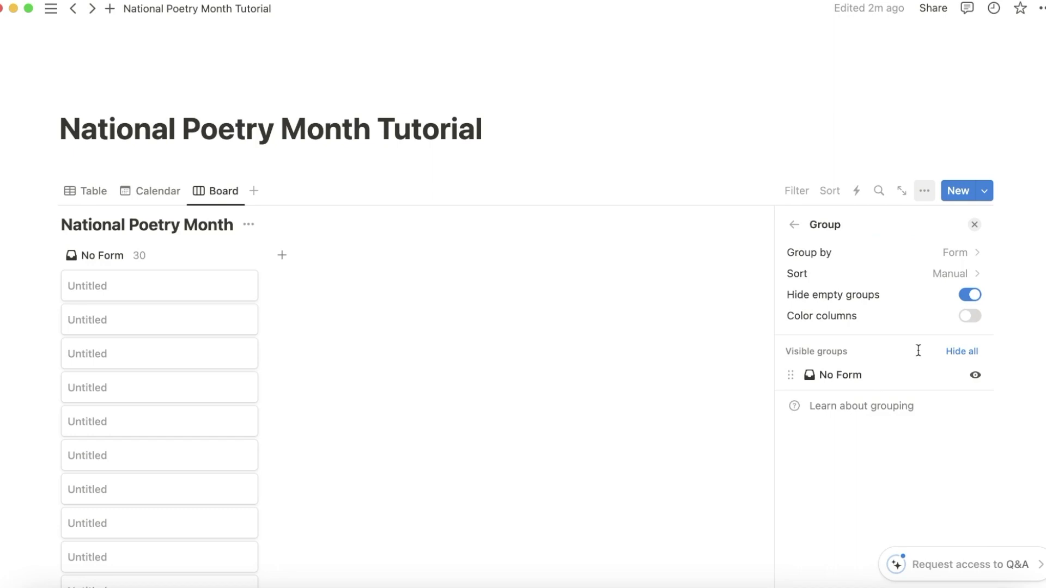
pyautogui.click(931, 253)
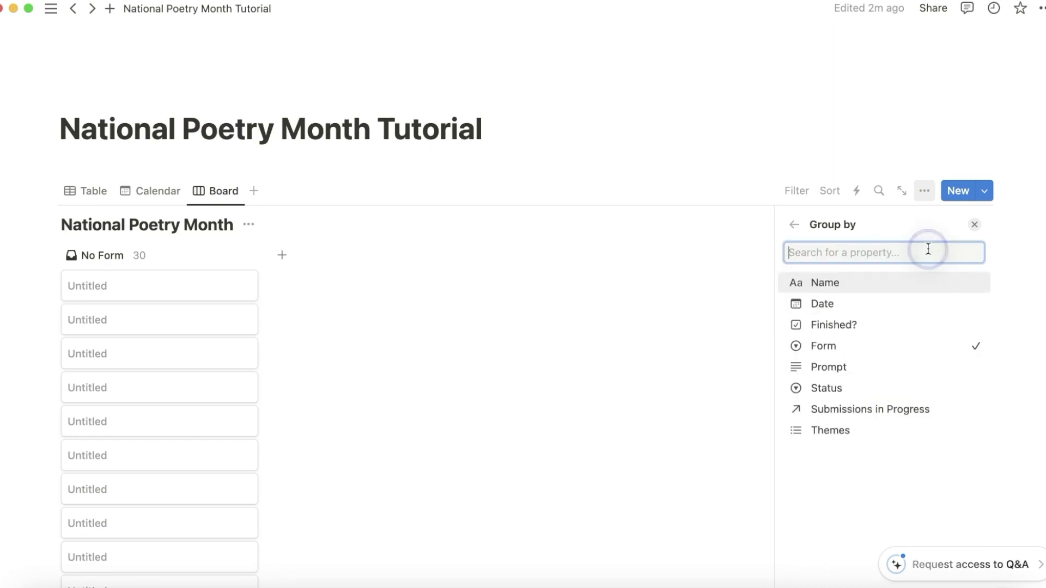
pyautogui.click(857, 391)
pyautogui.click(795, 224)
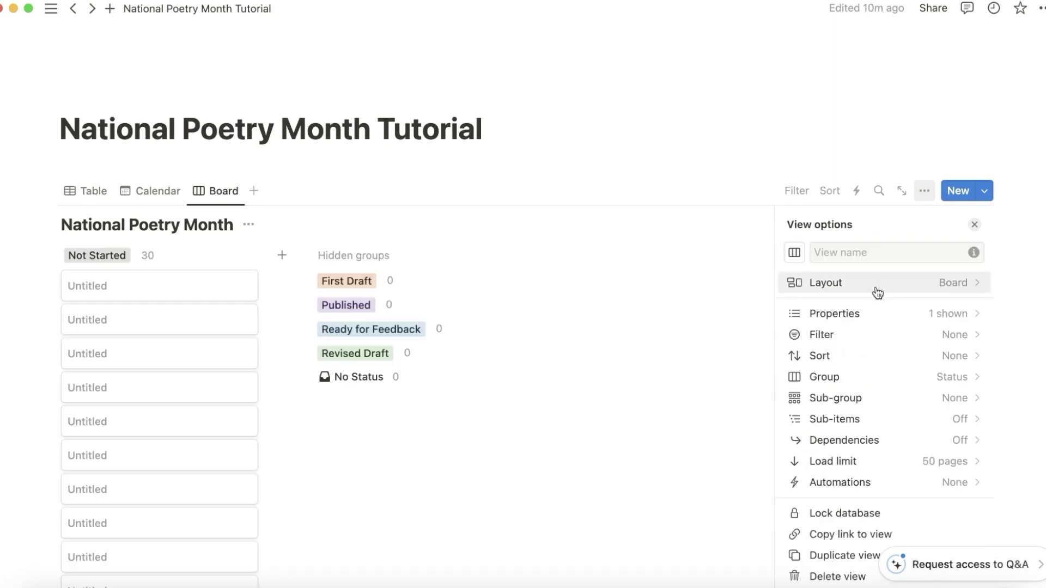
pyautogui.click(910, 281)
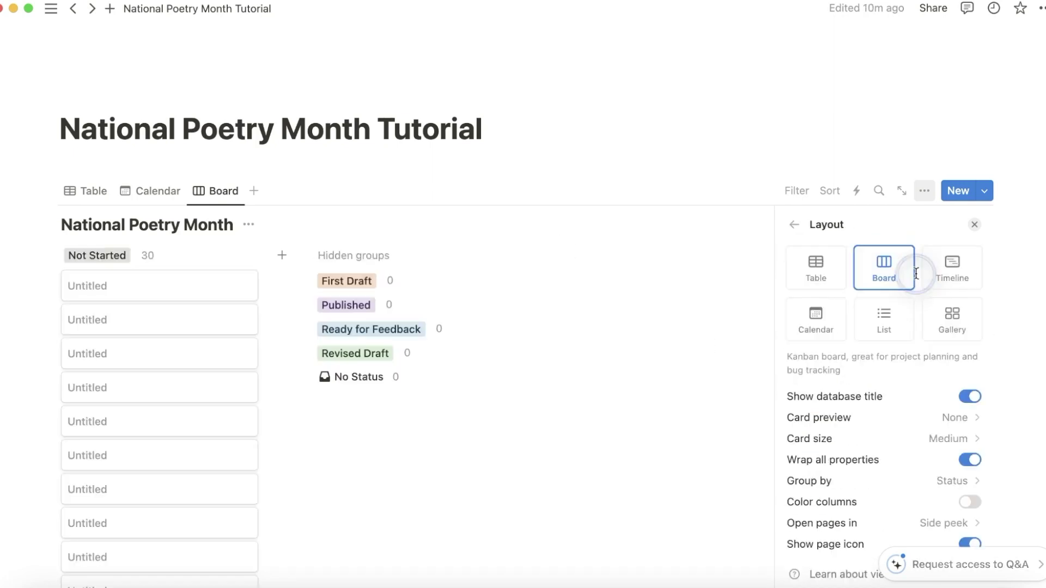
pyautogui.click(965, 507)
pyautogui.scroll(-1, 887, 509)
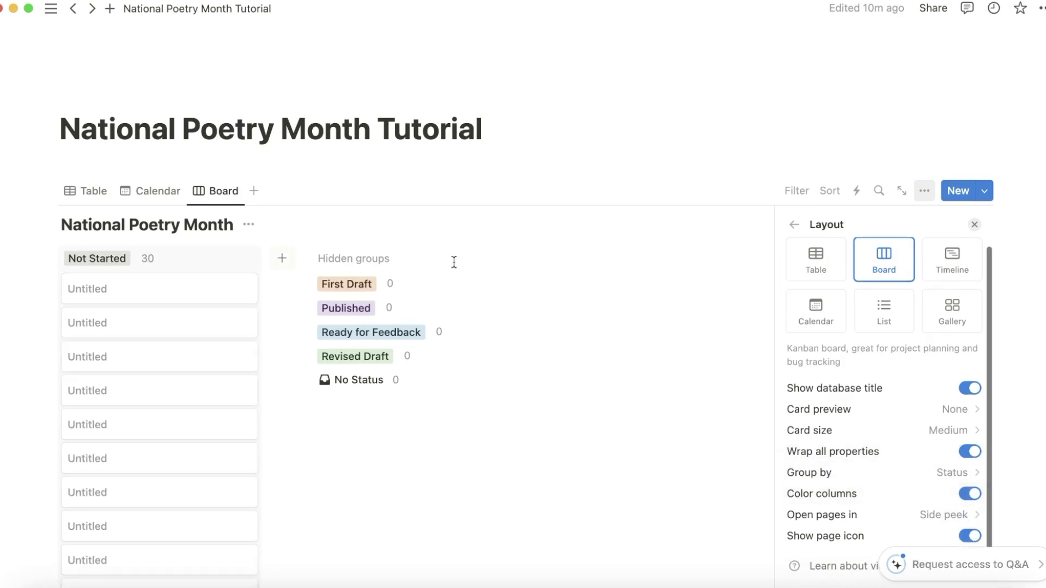
pyautogui.click(87, 190)
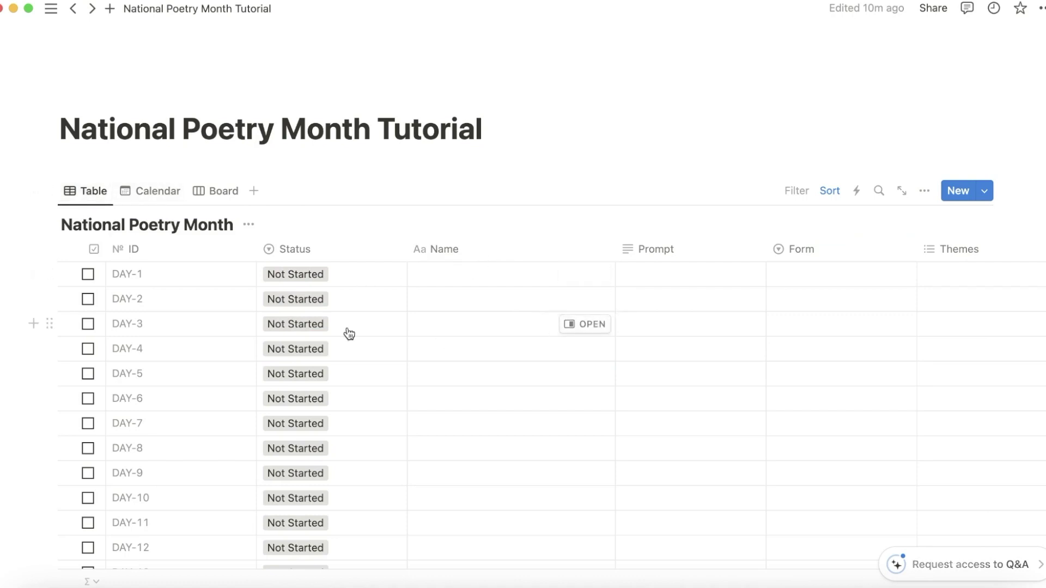
# Set DAY-1 to First Draft, DAY-3 to Ready for Feedback and DAY-4 to Published
pyautogui.click(312, 277)
pyautogui.click(328, 283)
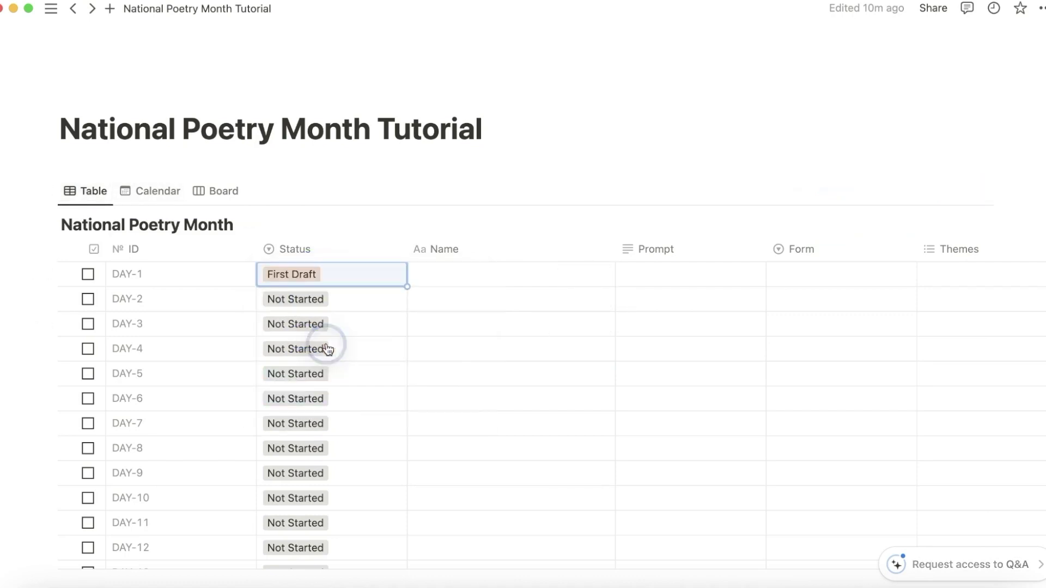
pyautogui.click(347, 298)
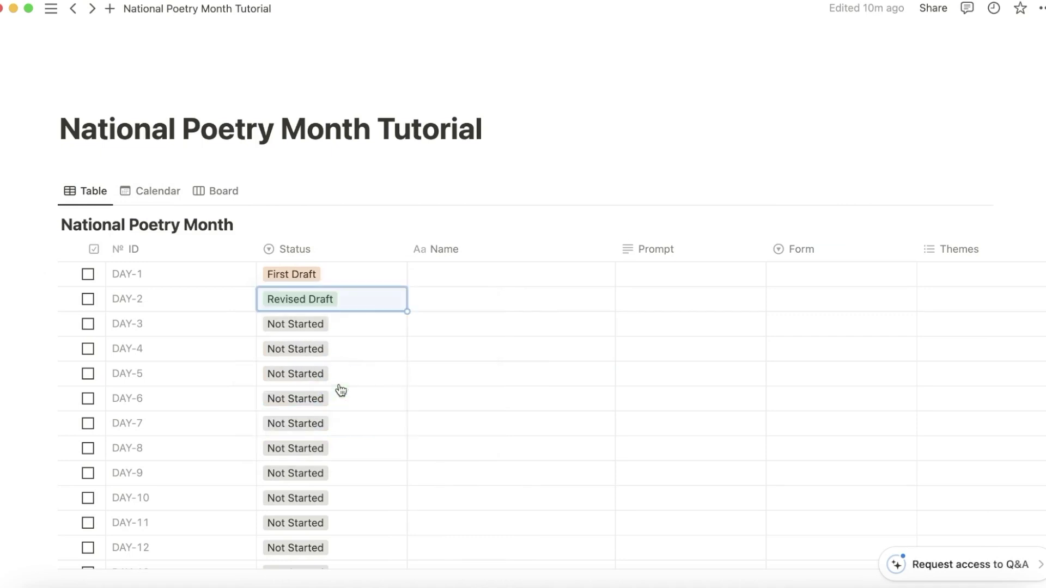
pyautogui.click(326, 325)
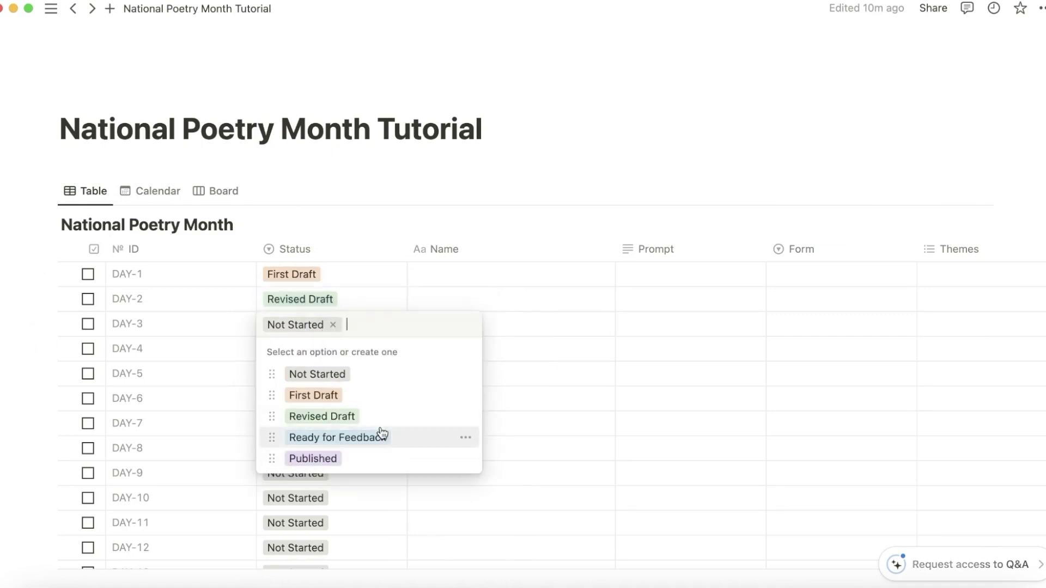
pyautogui.click(381, 436)
pyautogui.click(326, 350)
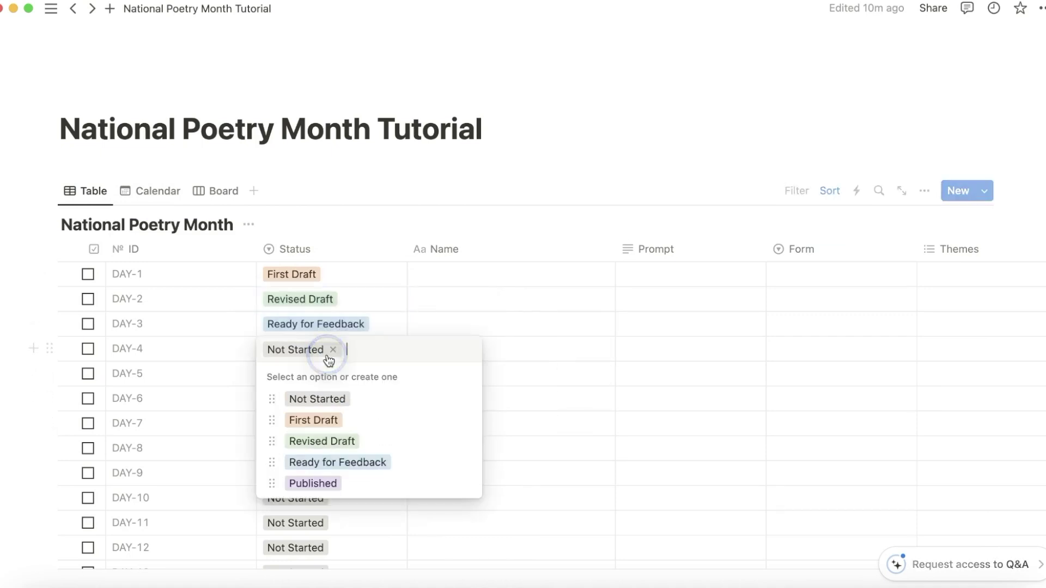
pyautogui.click(321, 483)
# On the Board, drag cards forward so DAY-1 ends up in Revised Draft
pyautogui.click(210, 193)
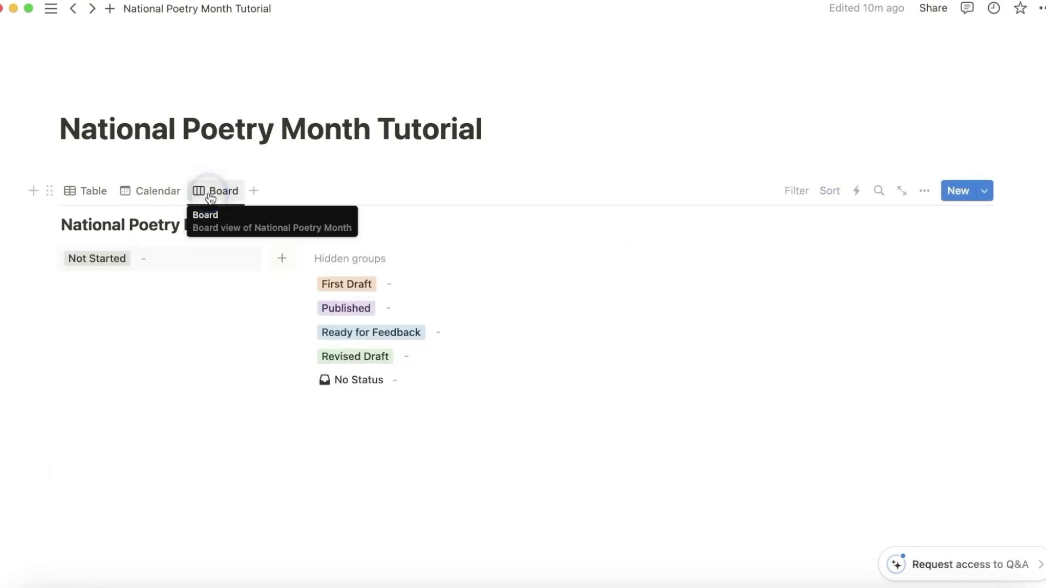
pyautogui.hscroll(5, 430, 346)
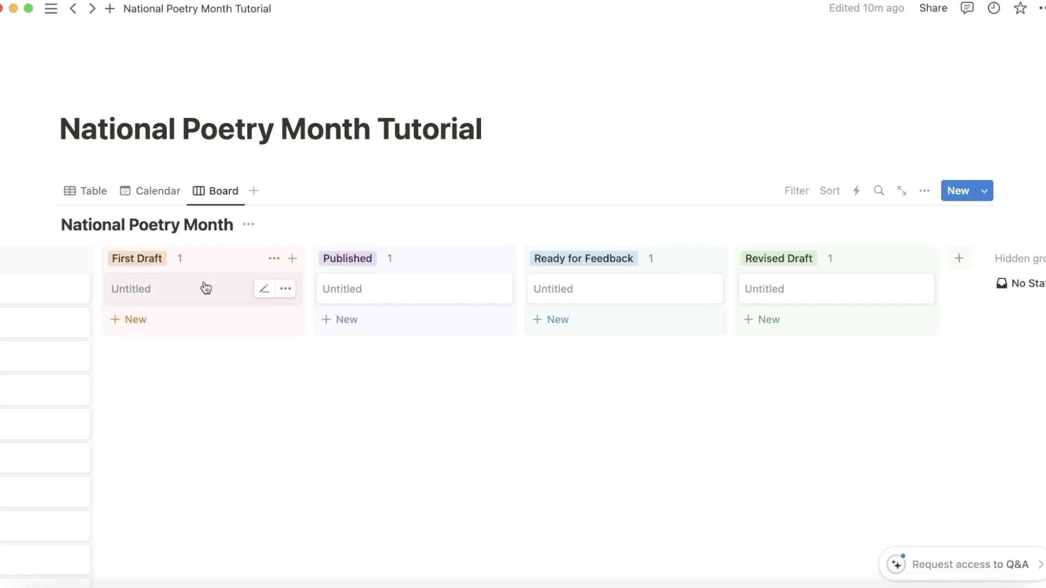
pyautogui.moveTo(205, 287); pyautogui.dragTo(599, 330)
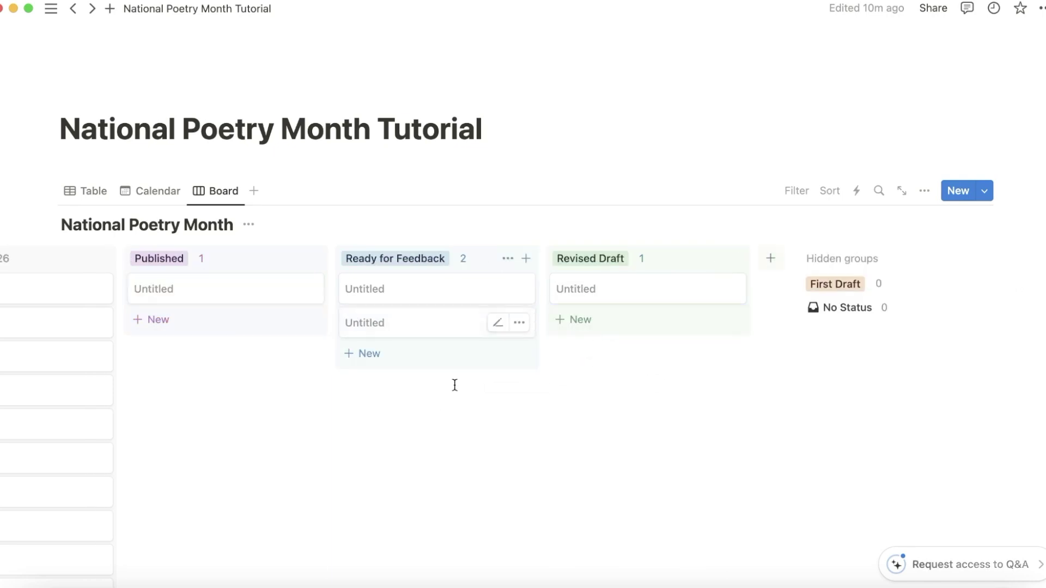
pyautogui.moveTo(431, 329); pyautogui.dragTo(617, 512)
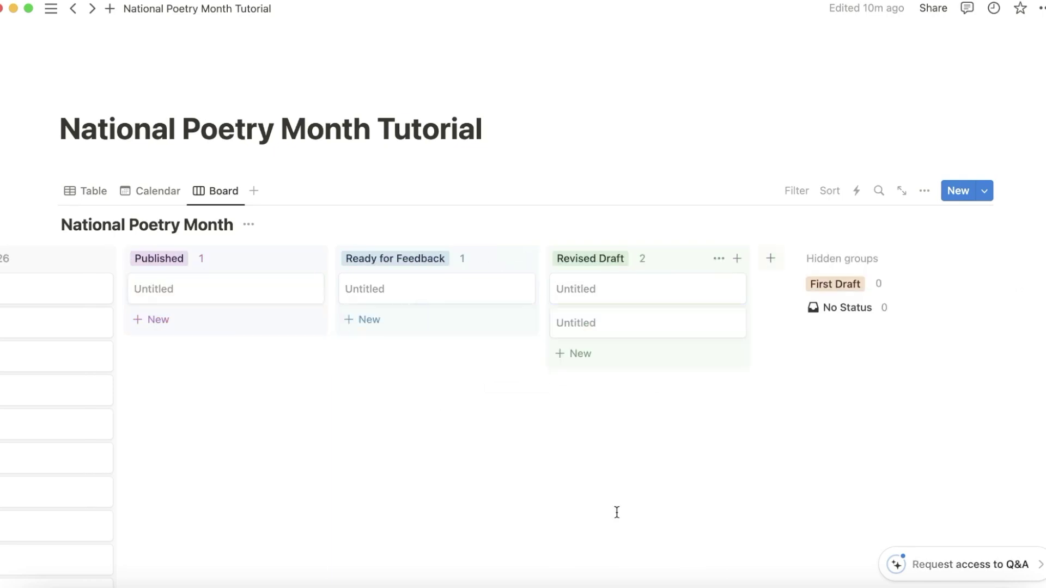
pyautogui.hscroll(-5, 665, 262)
pyautogui.hscroll(4, 665, 269)
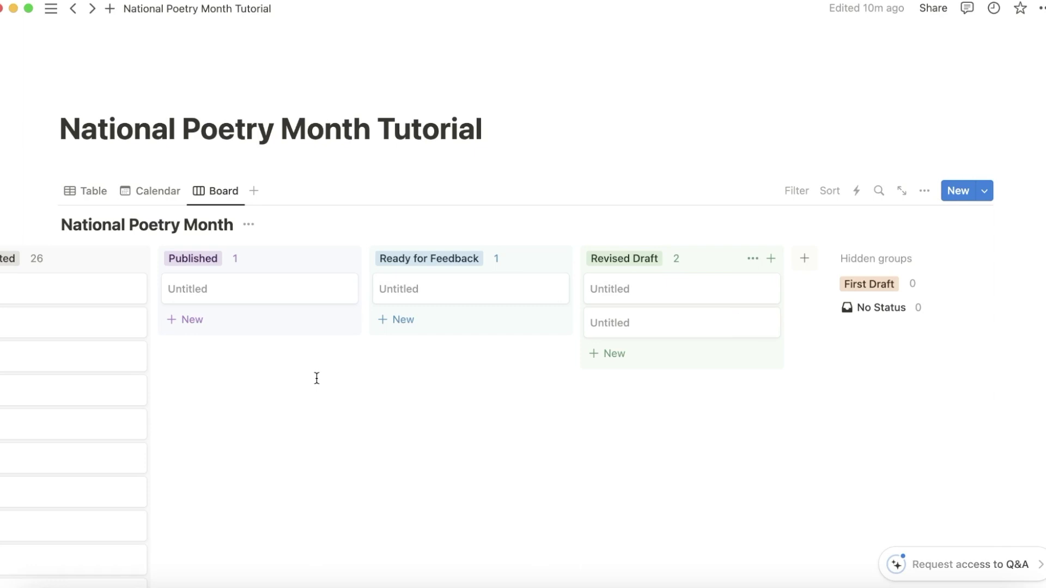
pyautogui.hscroll(-3, 257, 265)
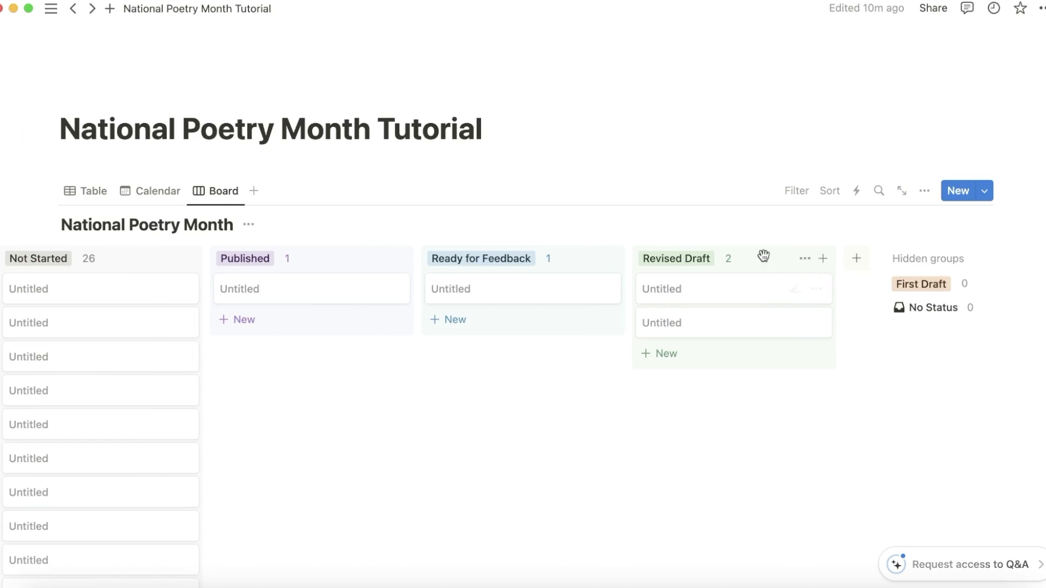
# Set DAY-6's Status to First Draft in the table
pyautogui.click(101, 191)
pyautogui.click(329, 398)
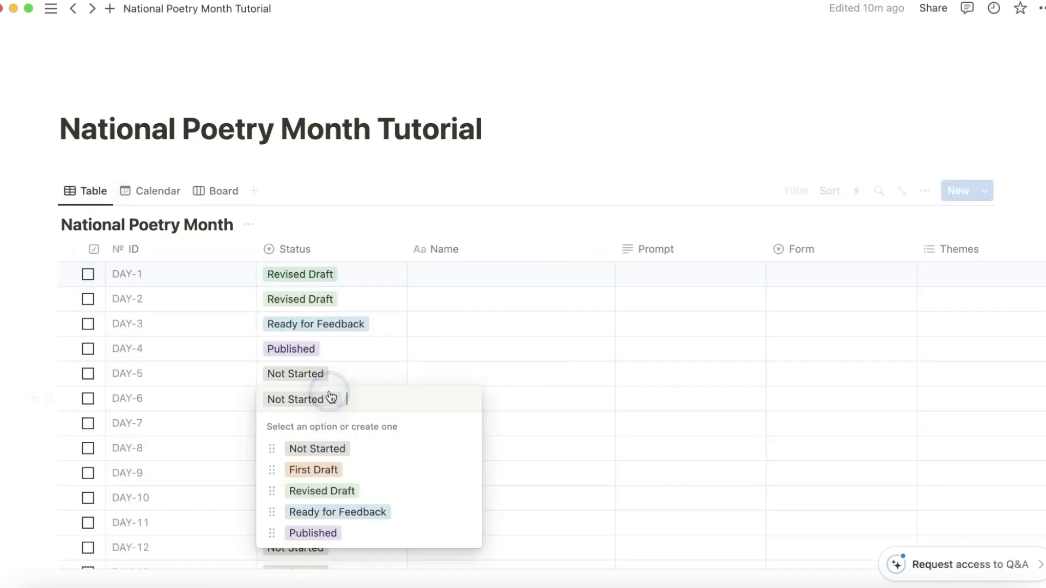
pyautogui.click(312, 470)
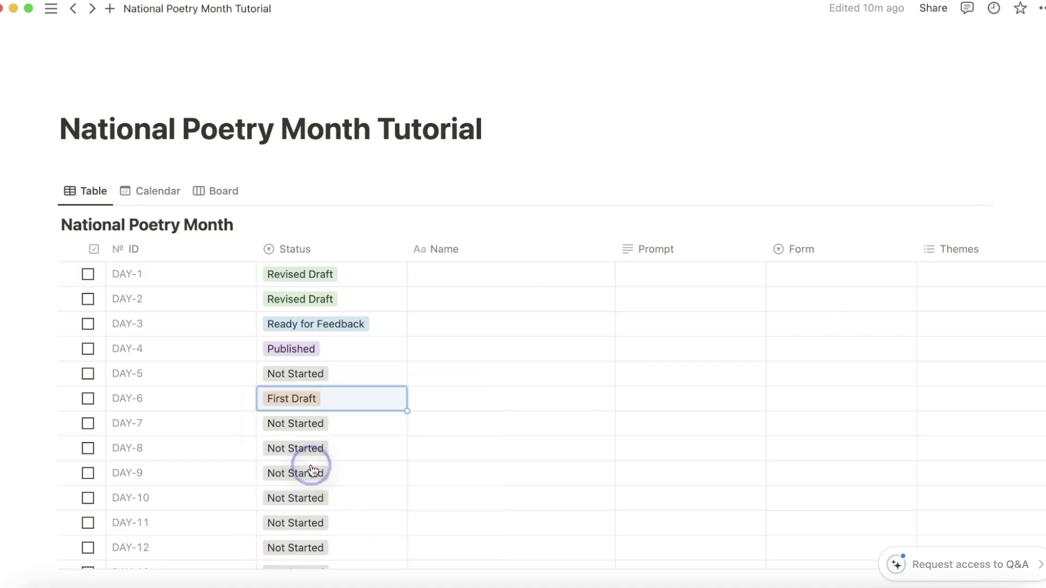
# Order the board columns Not Started, First Draft, Revised Draft, Ready for Feedback, Published
pyautogui.click(218, 191)
pyautogui.moveTo(938, 260); pyautogui.dragTo(363, 268)
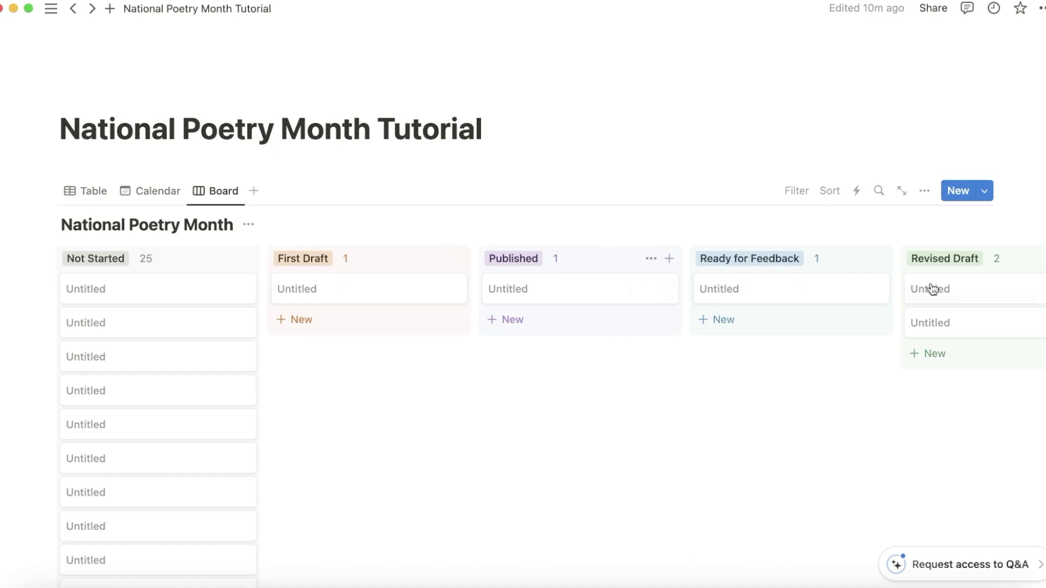
pyautogui.moveTo(1010, 254); pyautogui.dragTo(596, 256)
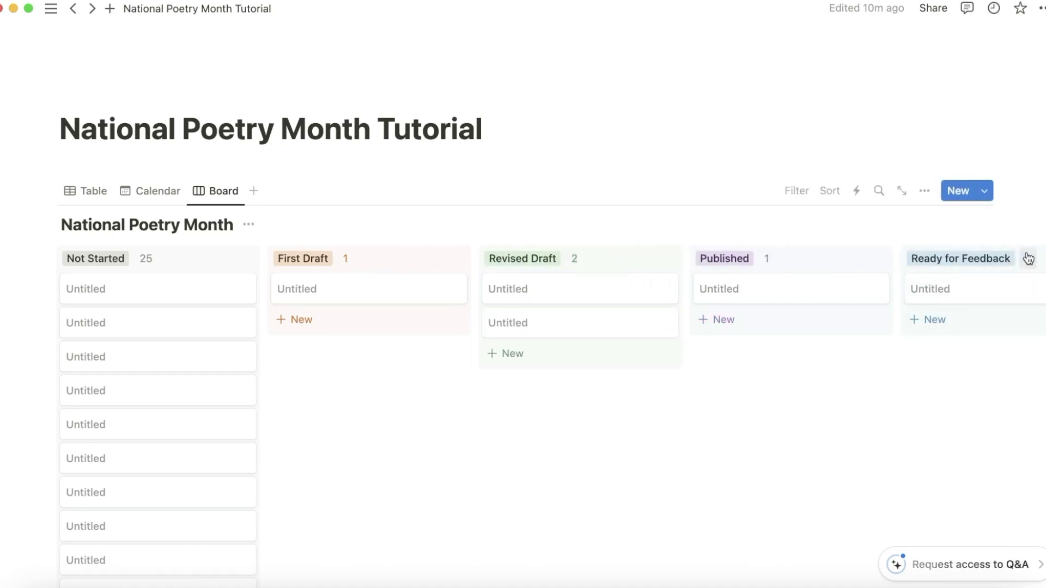
pyautogui.hscroll(3, 1018, 262)
pyautogui.moveTo(973, 258); pyautogui.dragTo(681, 272)
pyautogui.hscroll(5, 644, 338)
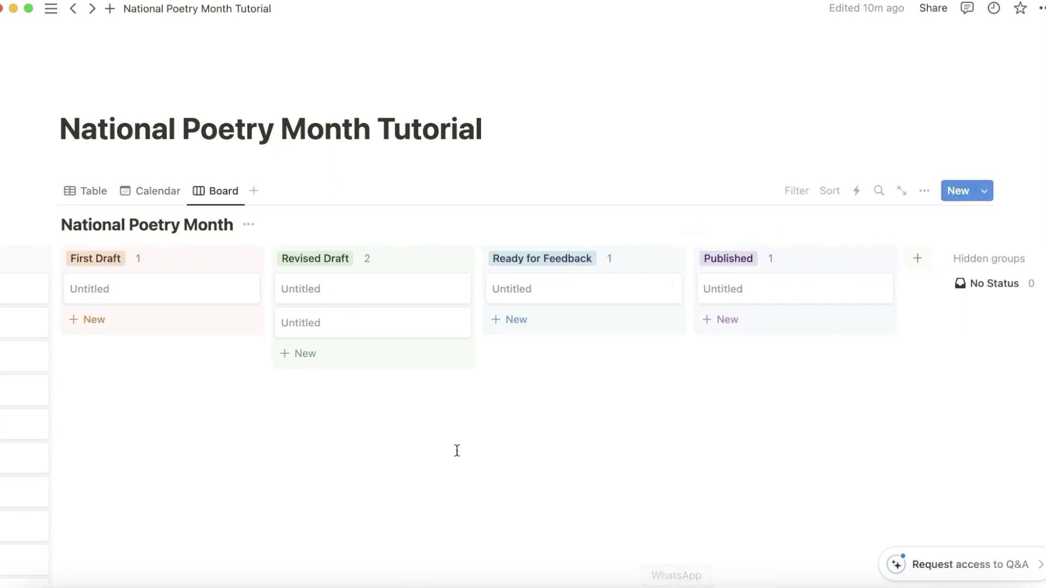
pyautogui.hscroll(-4, 456, 450)
pyautogui.hscroll(-3, 456, 450)
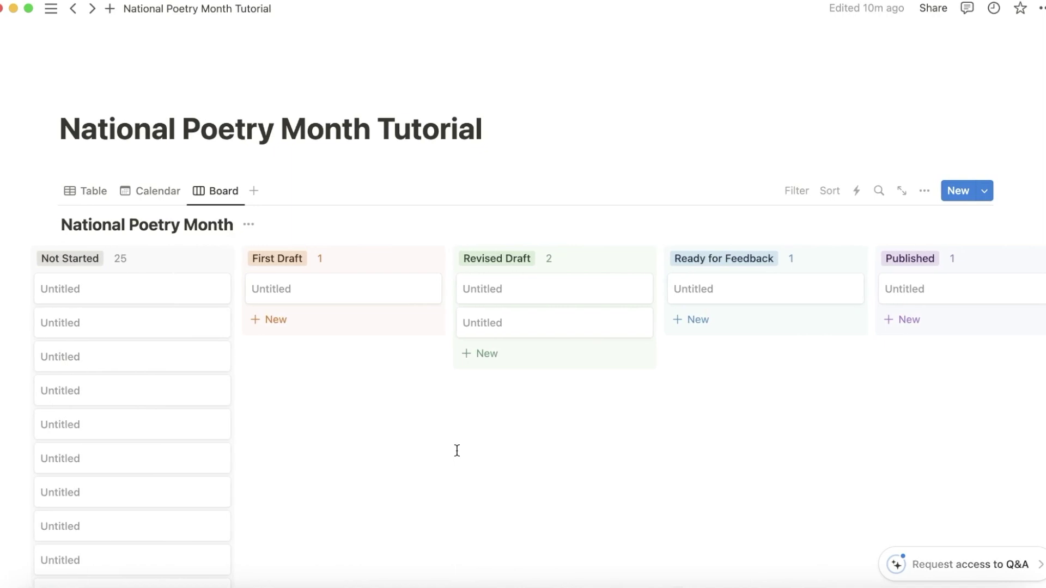
pyautogui.hscroll(-2, 456, 450)
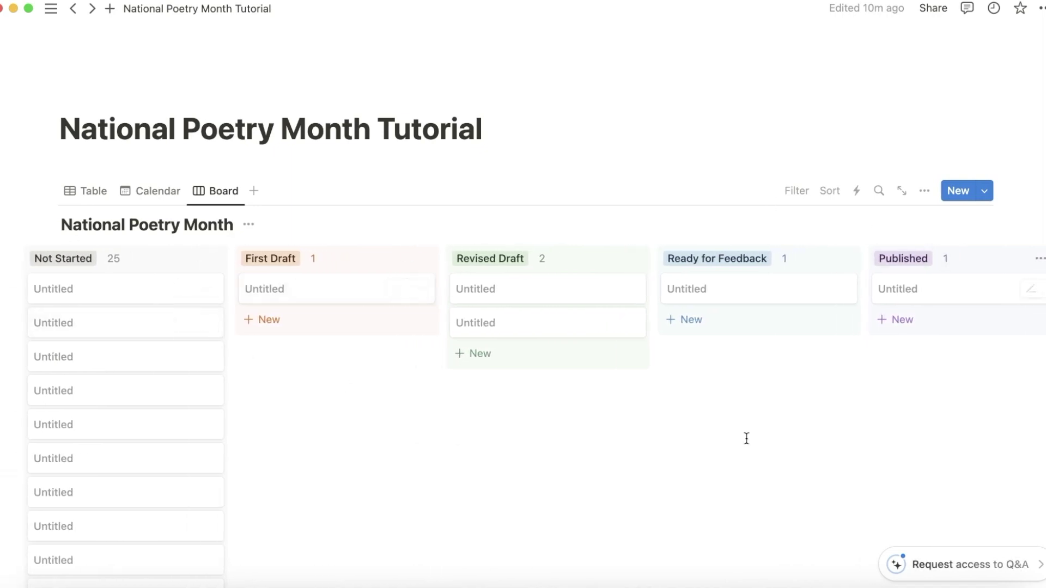
# Switch back to the Table view and drag the ID column's border left to narrow it
pyautogui.click(159, 195)
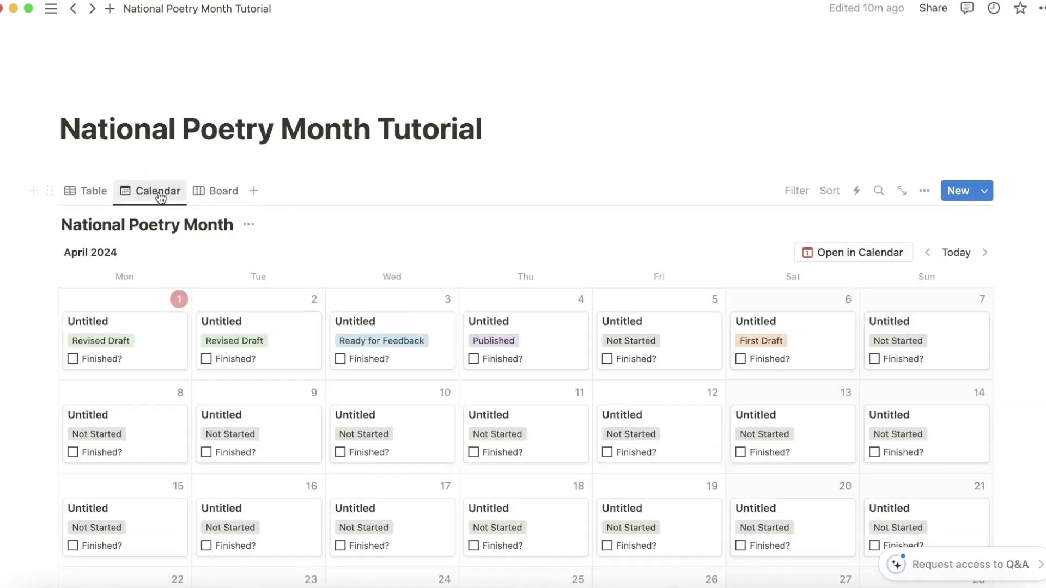
pyautogui.click(95, 193)
pyautogui.scroll(-3, 210, 168)
pyautogui.moveTo(210, 166); pyautogui.dragTo(118, 168)
pyautogui.scroll(-6, 229, 426)
pyautogui.scroll(8, 230, 426)
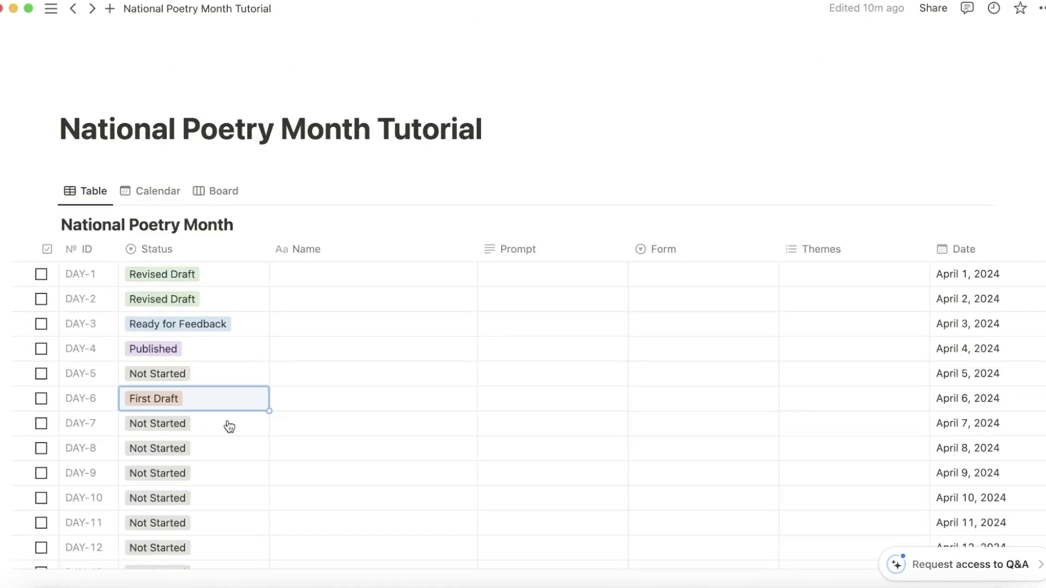
pyautogui.scroll(-1, 229, 426)
pyautogui.hscroll(5, 229, 426)
pyautogui.hscroll(-4, 662, 264)
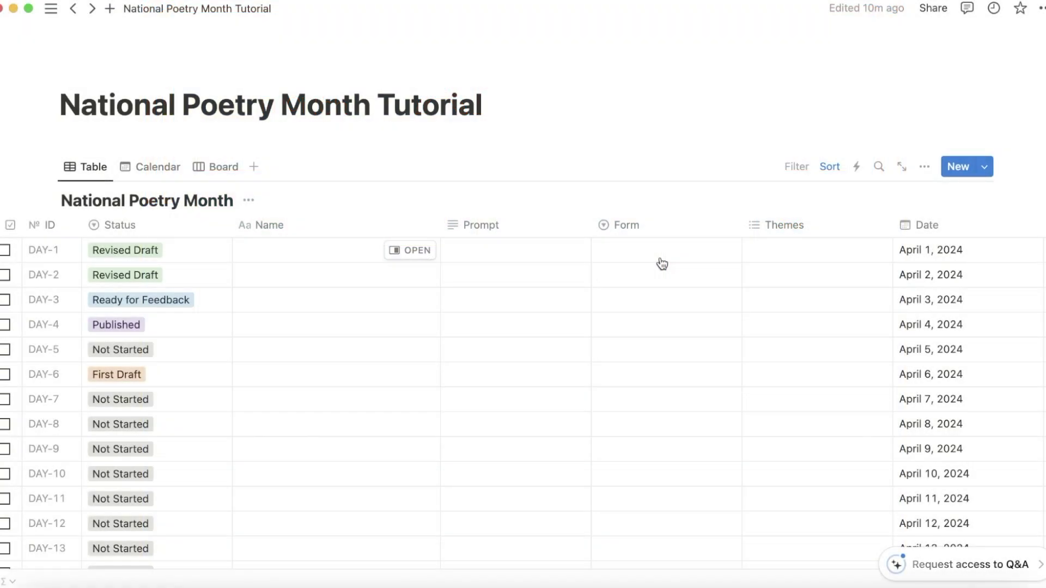
# Name DAY-1 'Poem 1' and open its page in side peek
pyautogui.click(327, 248)
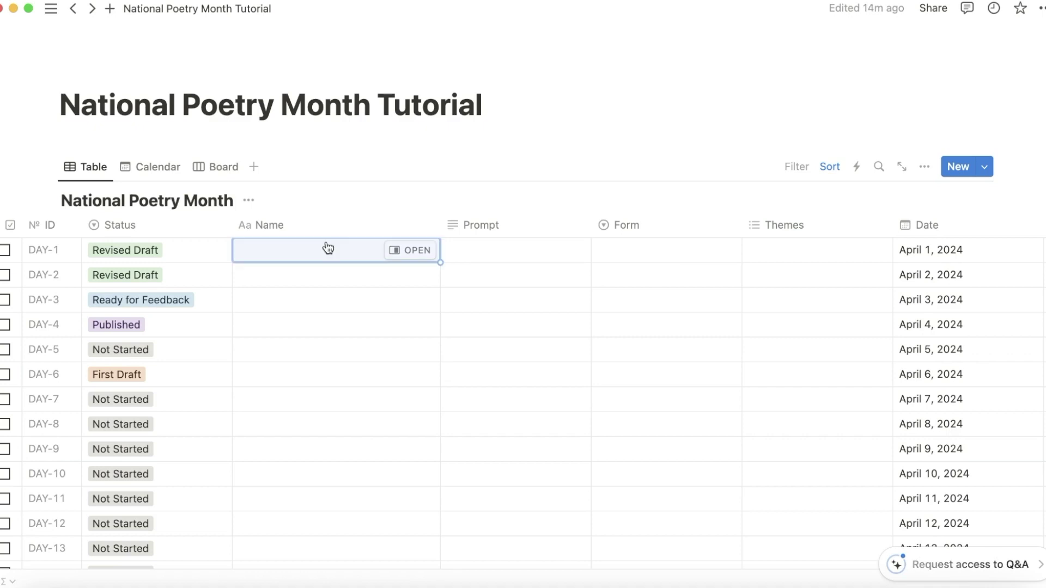
pyautogui.hscroll(-1, 349, 254)
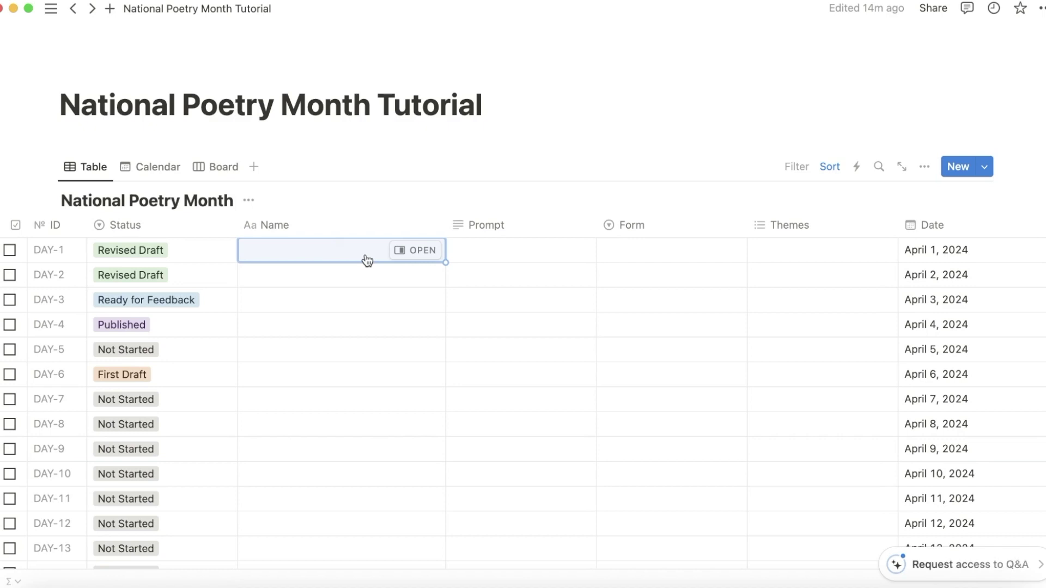
pyautogui.write('Poem ')
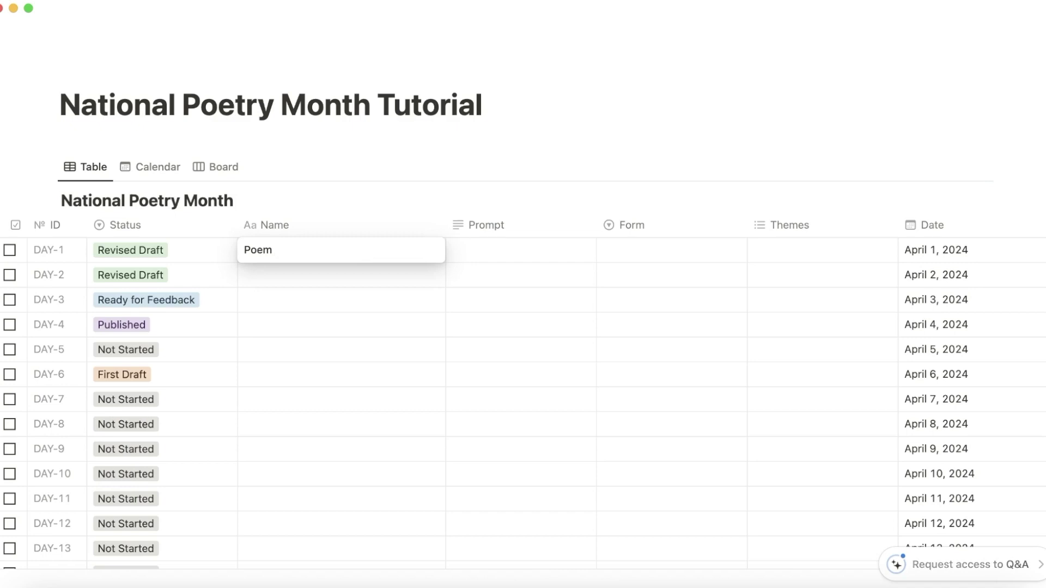
pyautogui.write('1')
pyautogui.press('Return')
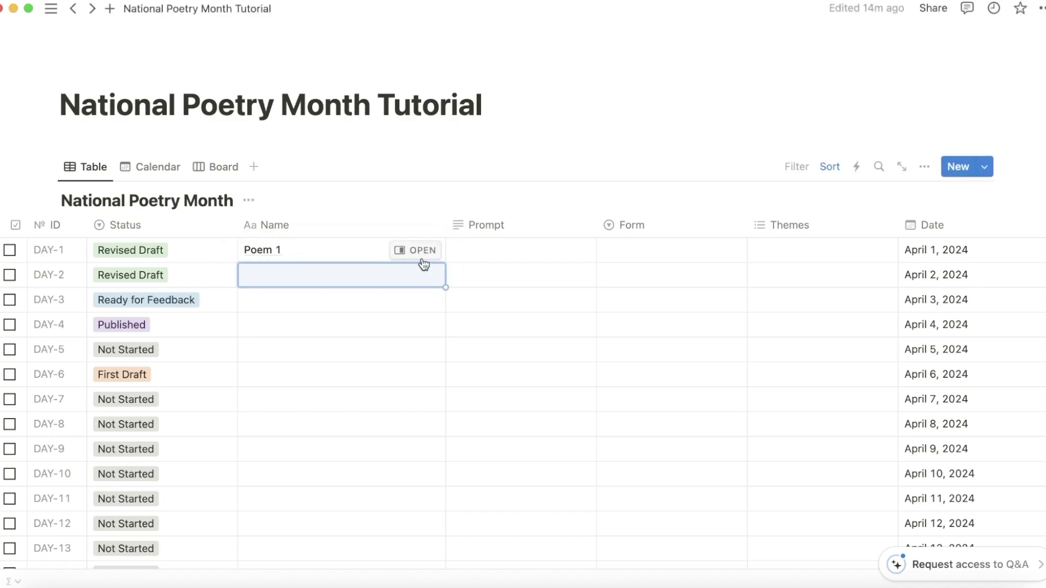
pyautogui.click(422, 251)
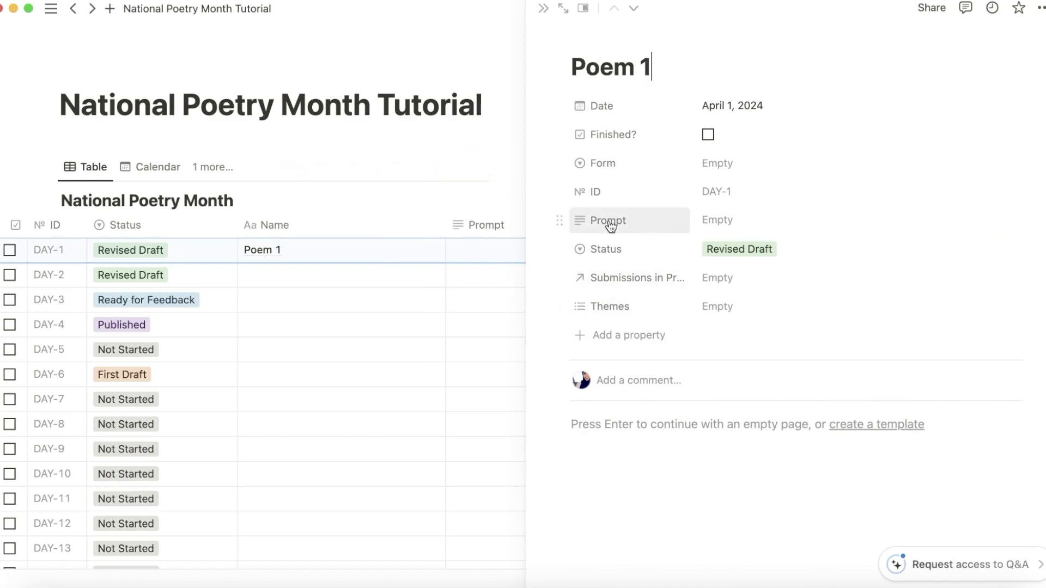
# Set Property visibility to 'Hide when empty' for both Prompt and Form
pyautogui.click(561, 220)
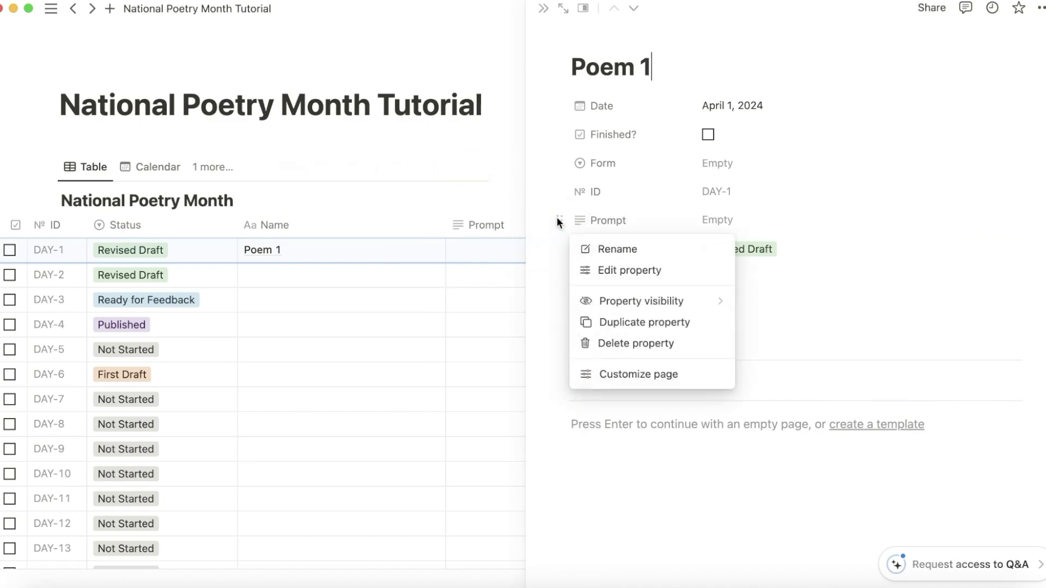
pyautogui.moveTo(611, 305)
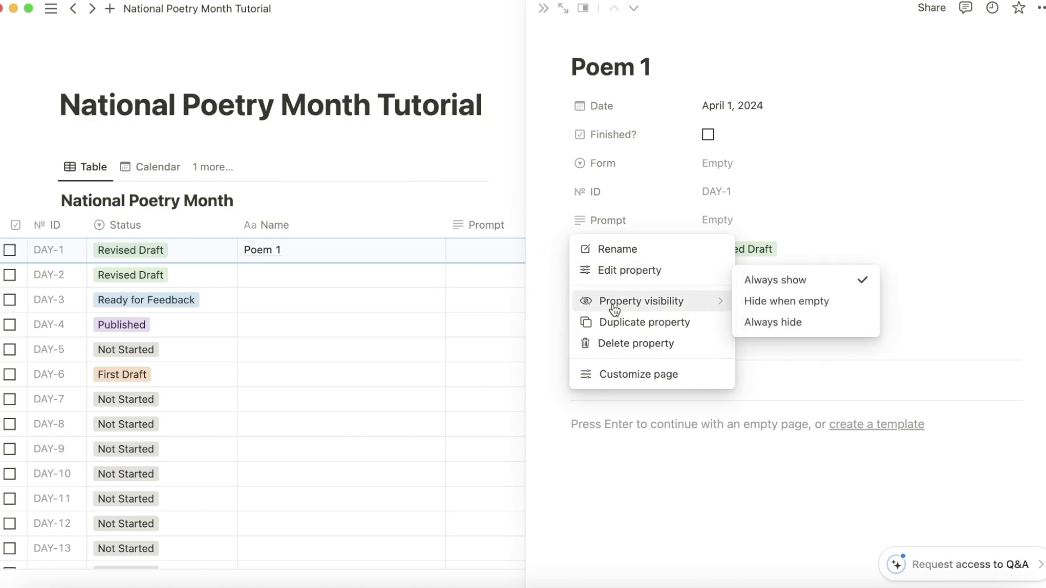
pyautogui.click(786, 304)
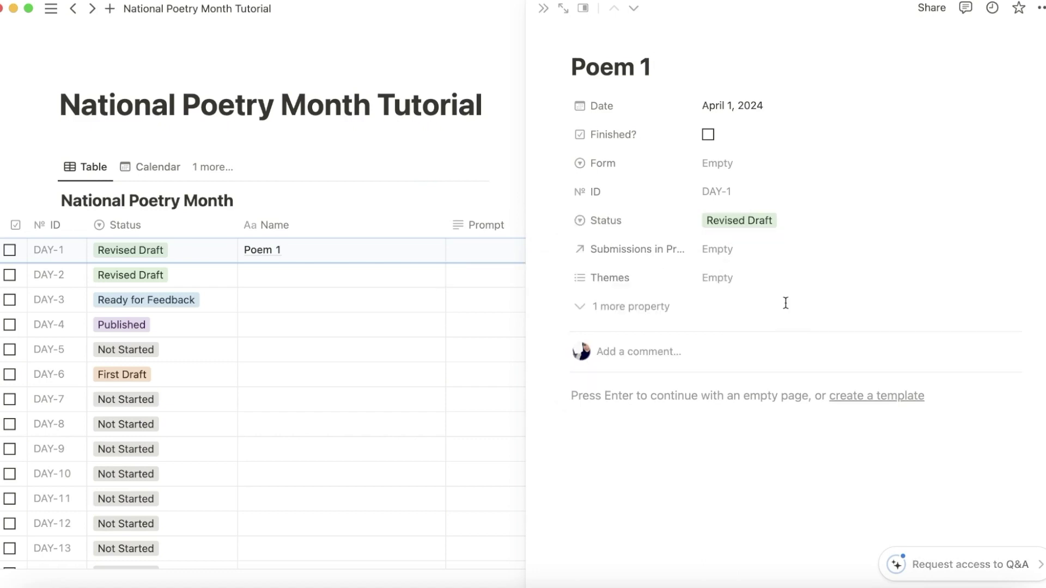
pyautogui.click(670, 303)
pyautogui.click(632, 364)
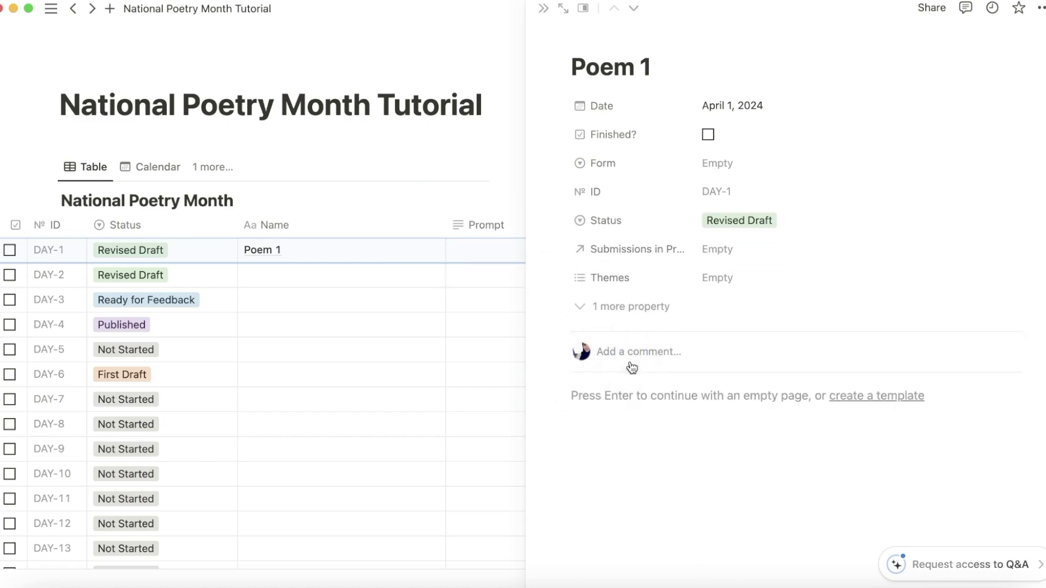
pyautogui.click(561, 163)
pyautogui.moveTo(644, 253)
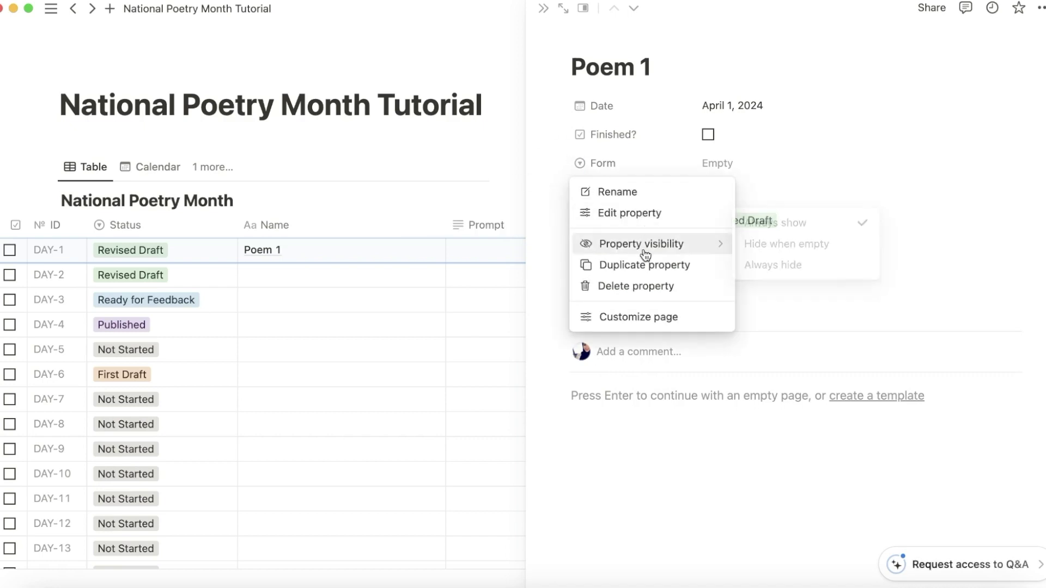
pyautogui.click(776, 244)
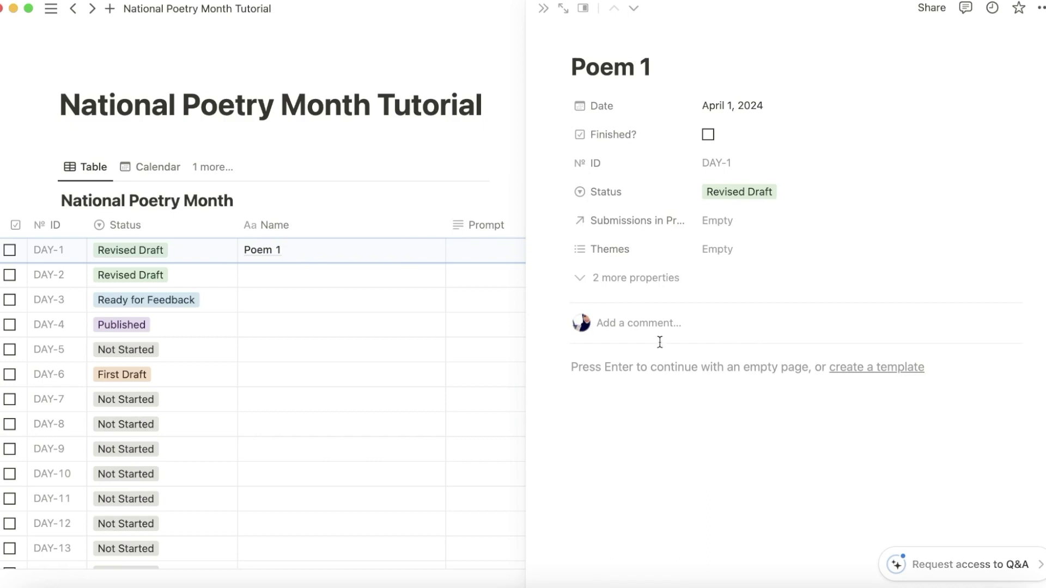
# Close the Poem 1 peek and set DAY-1 to Tanka and DAY-2 to Golden Shovel
pyautogui.click(543, 8)
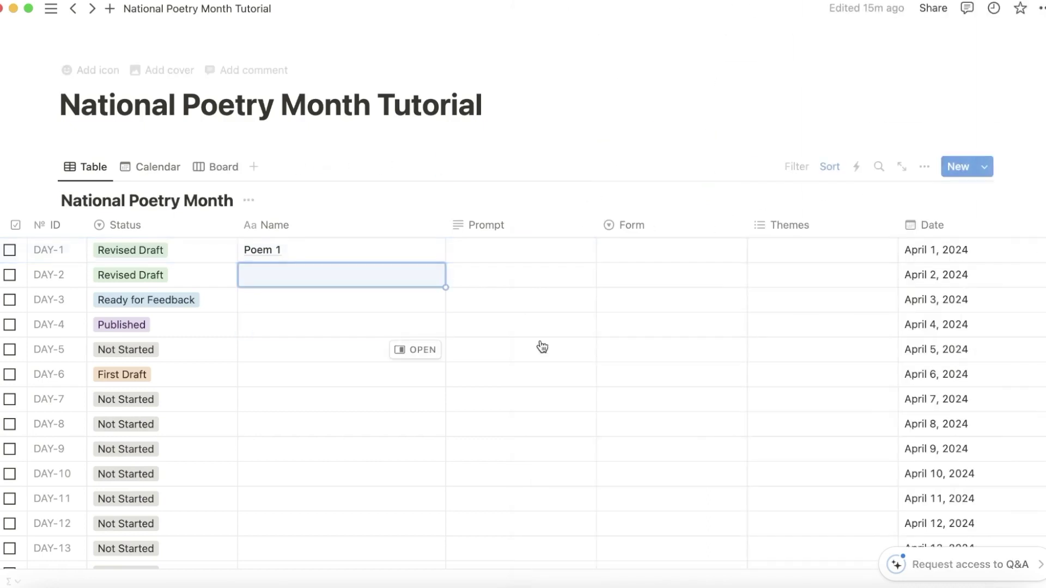
pyautogui.click(634, 251)
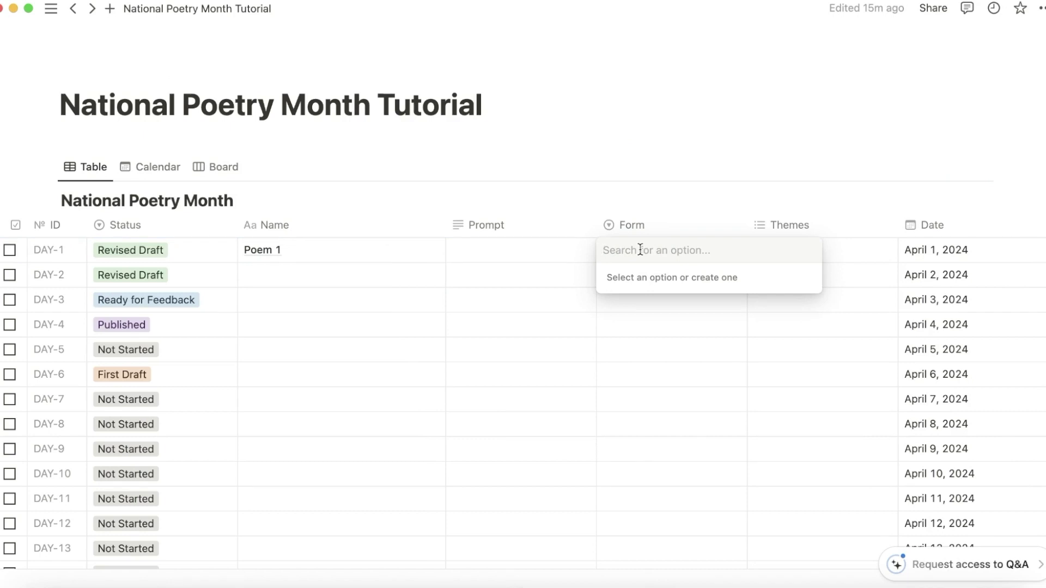
pyautogui.write('Tanka')
pyautogui.click(665, 299)
pyautogui.click(658, 277)
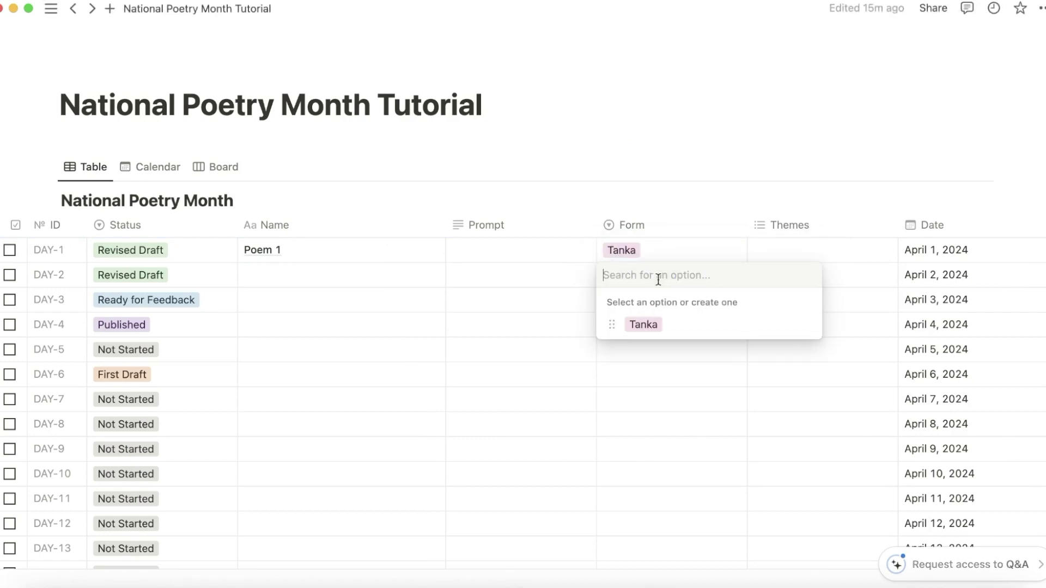
pyautogui.write('Golden Shovel')
pyautogui.press('Return')
pyautogui.click(657, 300)
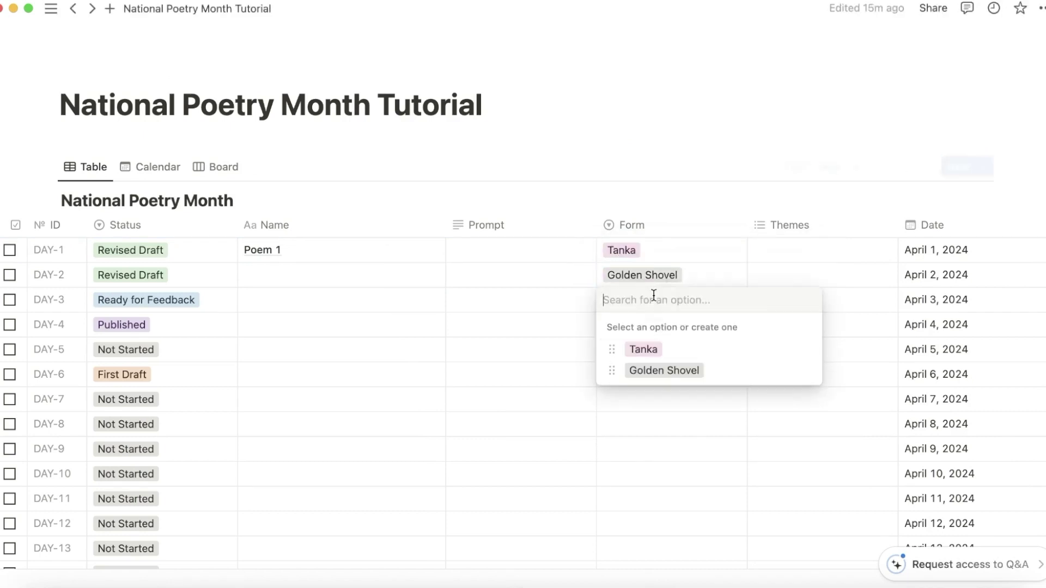
# Create forms Abecedarian, Erasure and Free-Verse Friday for DAY-3 through DAY-5
pyautogui.write('Abecedarian')
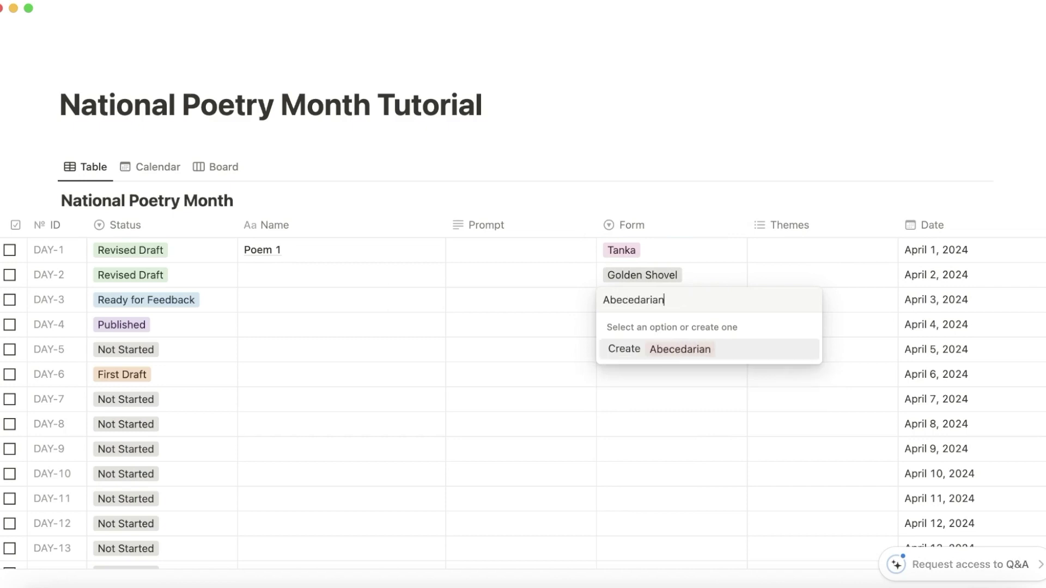
pyautogui.press('Return')
pyautogui.write('Erasure')
pyautogui.press('Return')
pyautogui.write('Free-Ve')
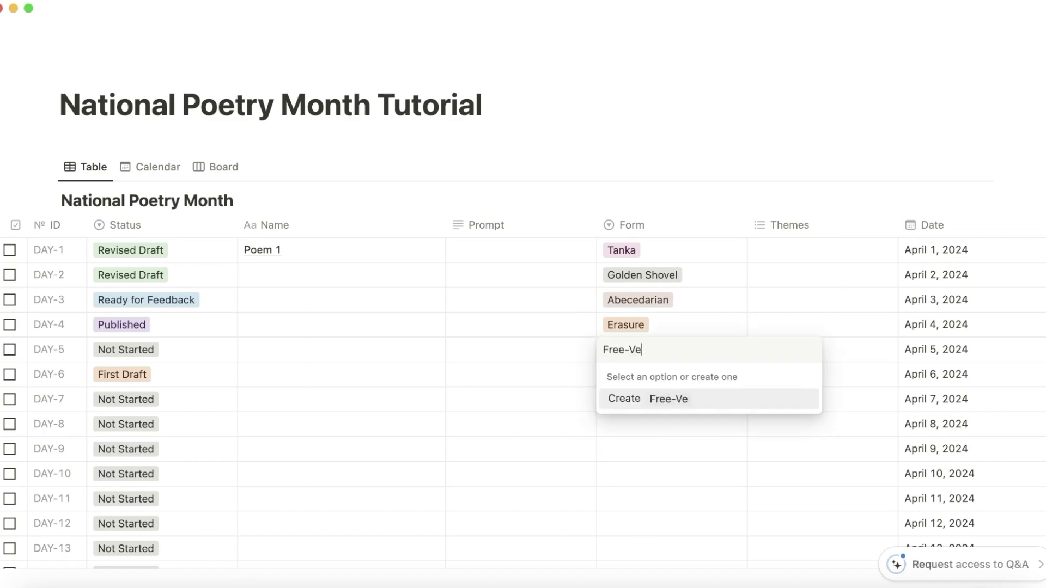
pyautogui.write('rse Friday')
pyautogui.press('Return')
# Set DAY-6 to 'Poem w/Only One Kind of Punc M', DAY-7 Triptych, DAY-8 Sonnet
pyautogui.click(672, 366)
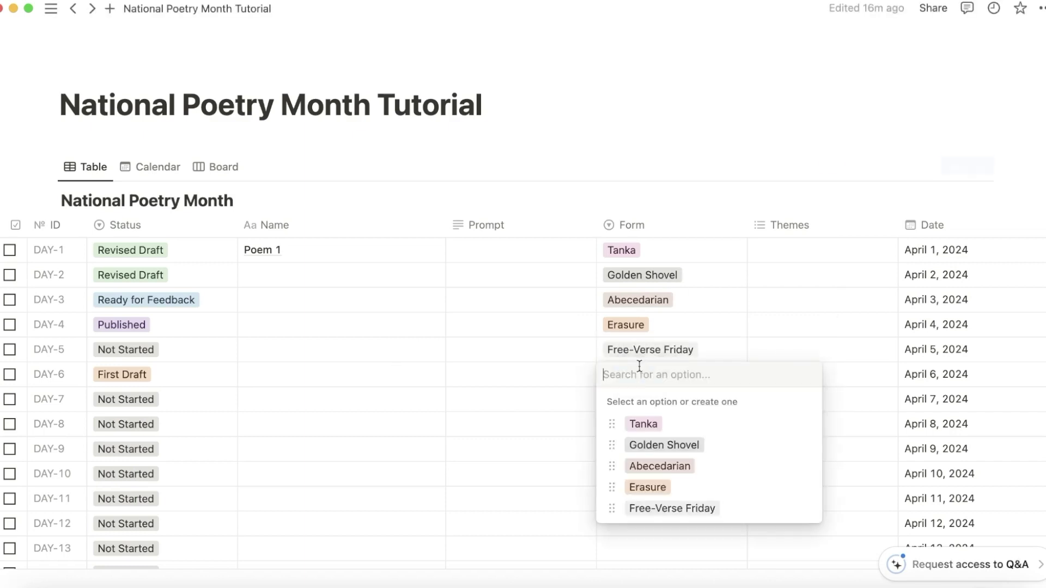
pyautogui.write('Poem w/Only One Kind of Punc M')
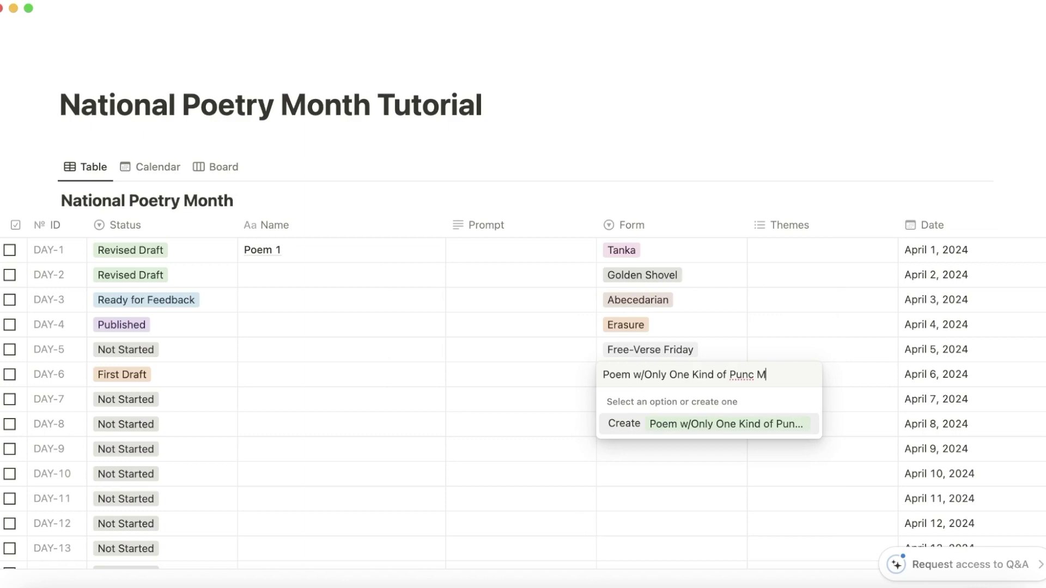
pyautogui.press('Return')
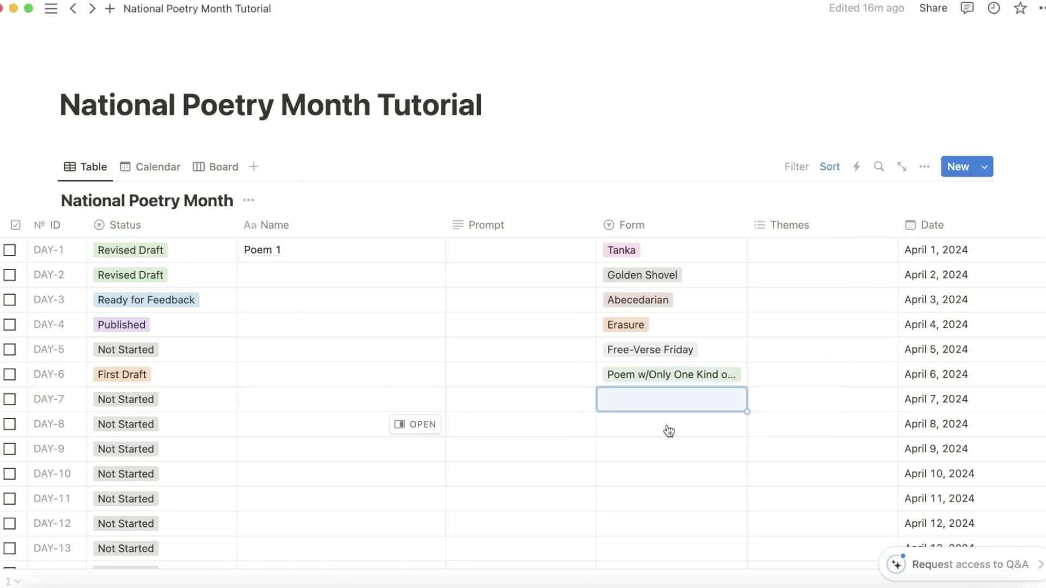
pyautogui.write('Triptych')
pyautogui.press('Return')
pyautogui.write('Sonnet')
pyautogui.press('Return')
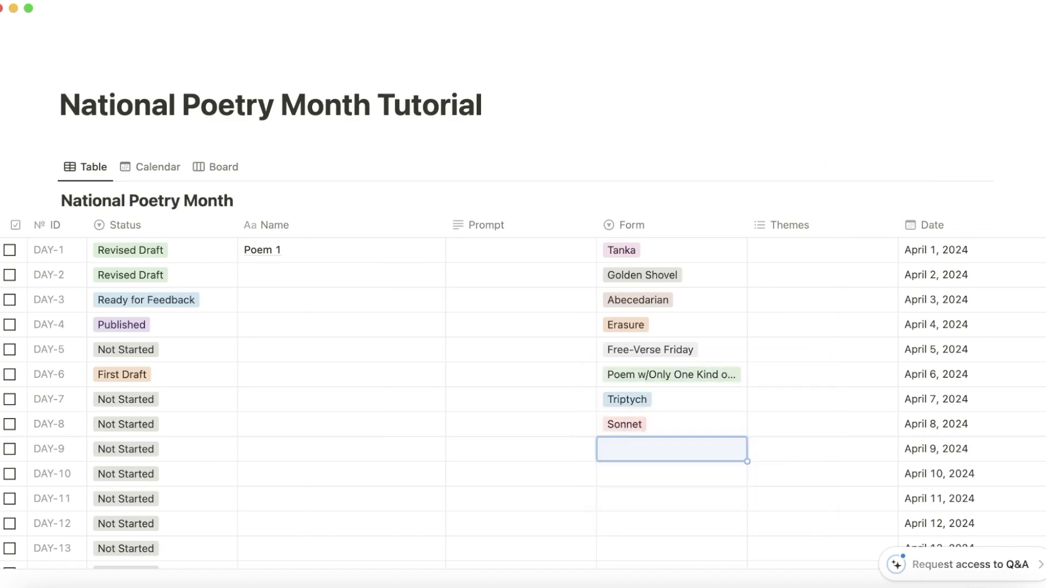
# Create forms Epistolary, Bop and Duplex for DAY-9 through DAY-11
pyautogui.scroll(-3, 523, 327)
pyautogui.write('Epistolary')
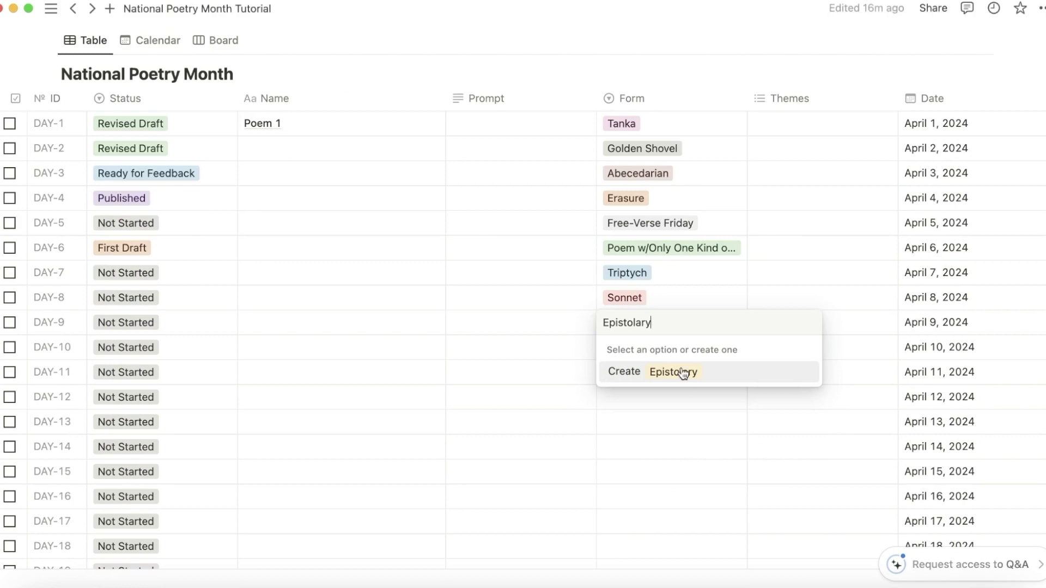
pyautogui.click(684, 372)
pyautogui.click(688, 357)
pyautogui.write('Bop')
pyautogui.press('Return')
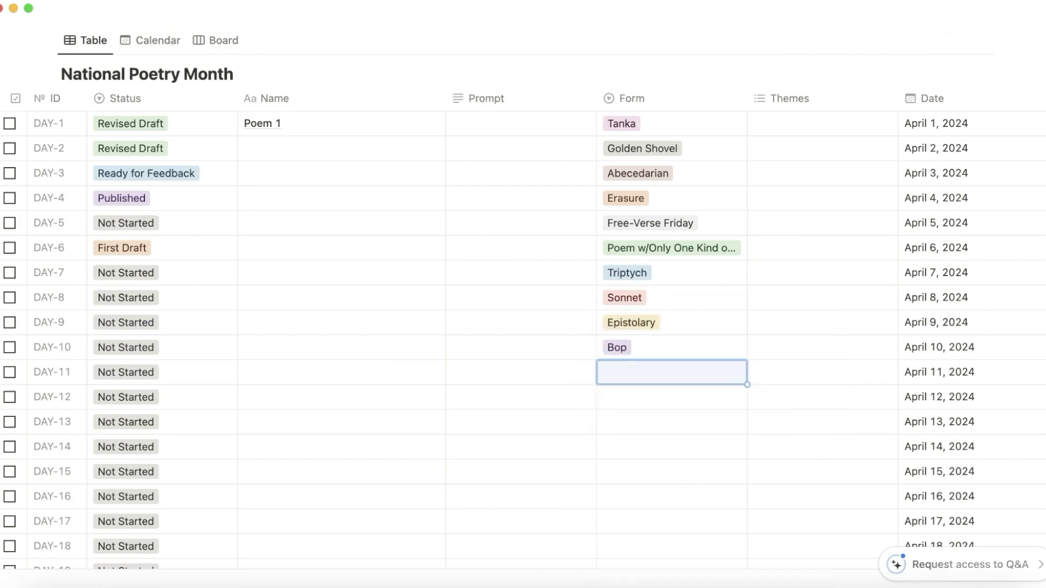
pyautogui.write('Duplex')
pyautogui.press('Return')
# Set DAY-12 to Free-Verse Friday, DAY-13 'Poem Made Up of Questions', DAY-14 Contrapuntal
pyautogui.write('Free')
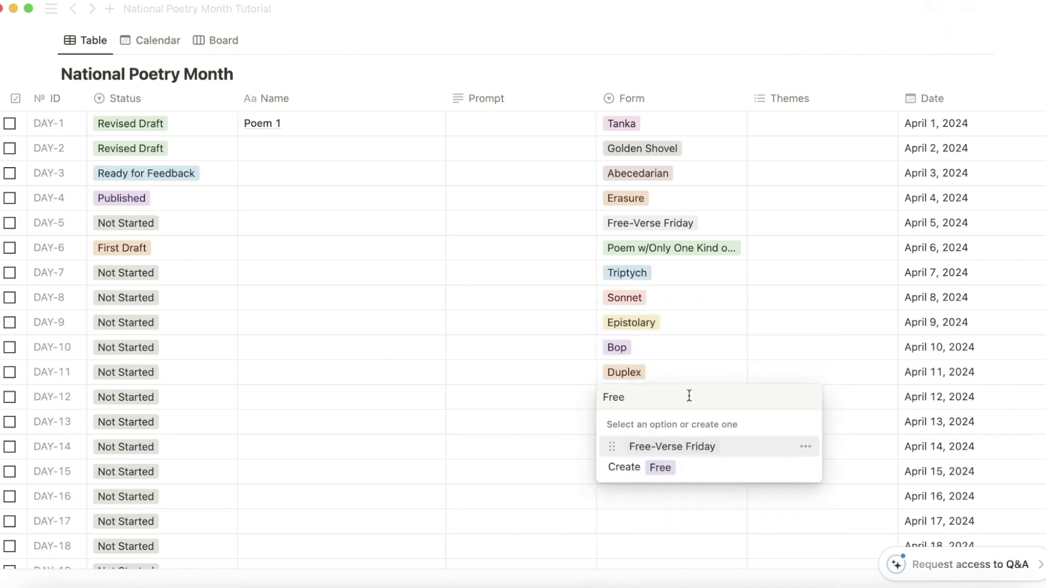
pyautogui.press('Return')
pyautogui.click(661, 427)
pyautogui.write('Poem ')
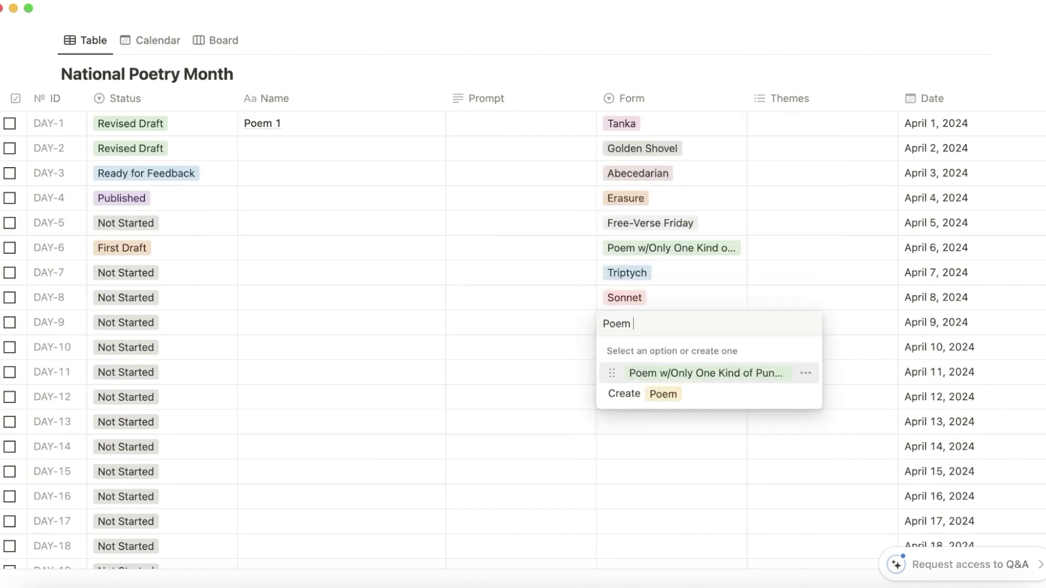
pyautogui.write('Made Up')
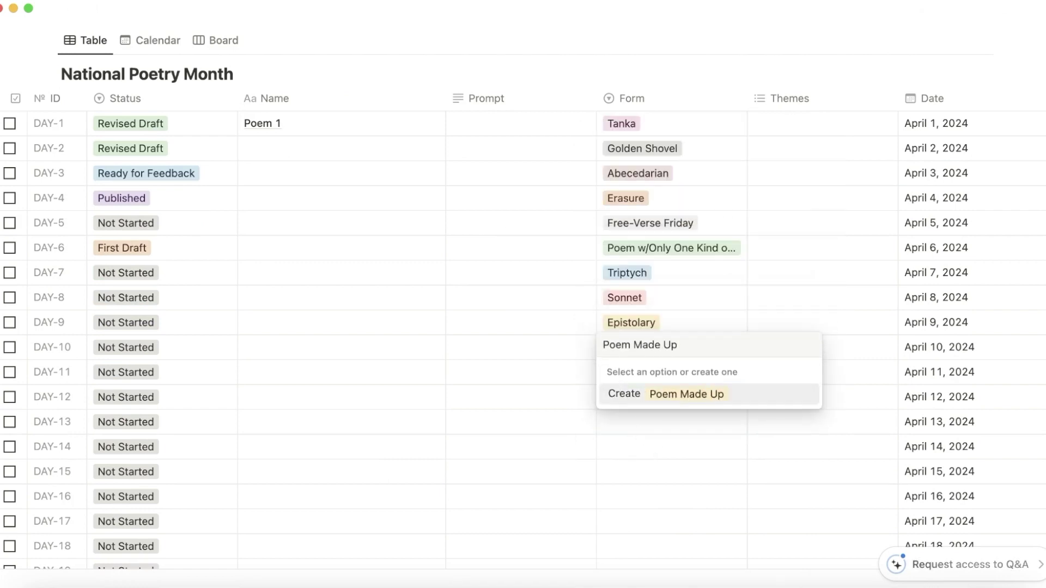
pyautogui.write(' of Questions')
pyautogui.press('Return')
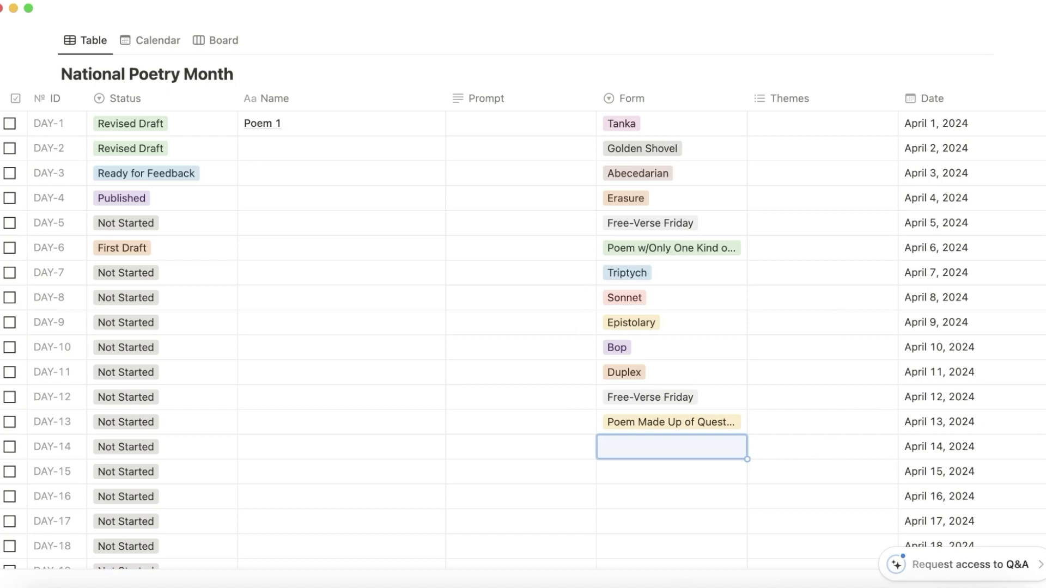
pyautogui.write('Contrapuntal')
pyautogui.press('Return')
# Give DAY-15 to DAY-19 Couplets, Haibun/Burning Haibun, Pantoum, Ekphrastic and Free-Verse Friday
pyautogui.write('Couplet')
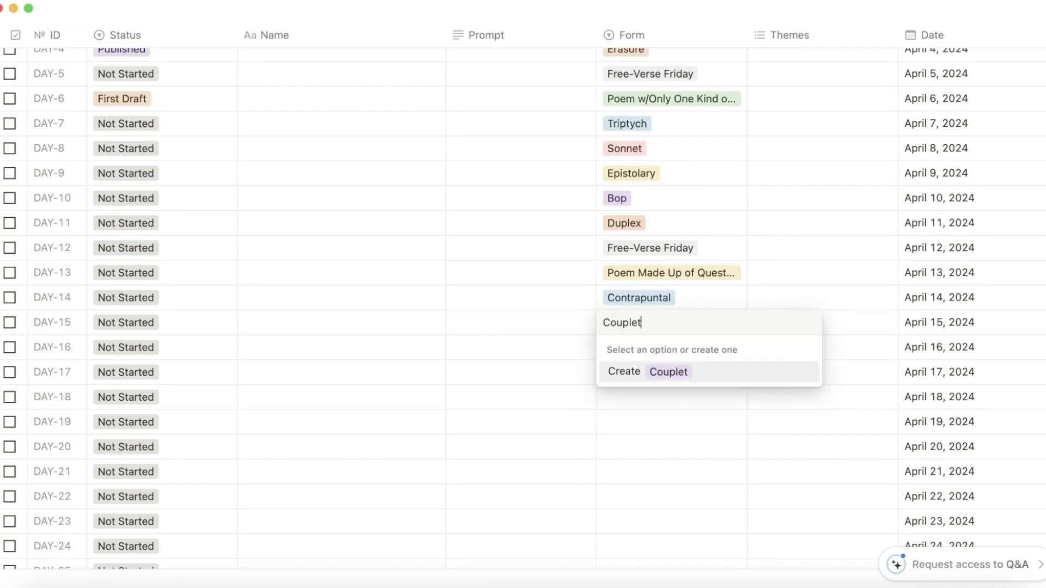
pyautogui.write('s')
pyautogui.press('Return')
pyautogui.write('Haibun/Burning Hai')
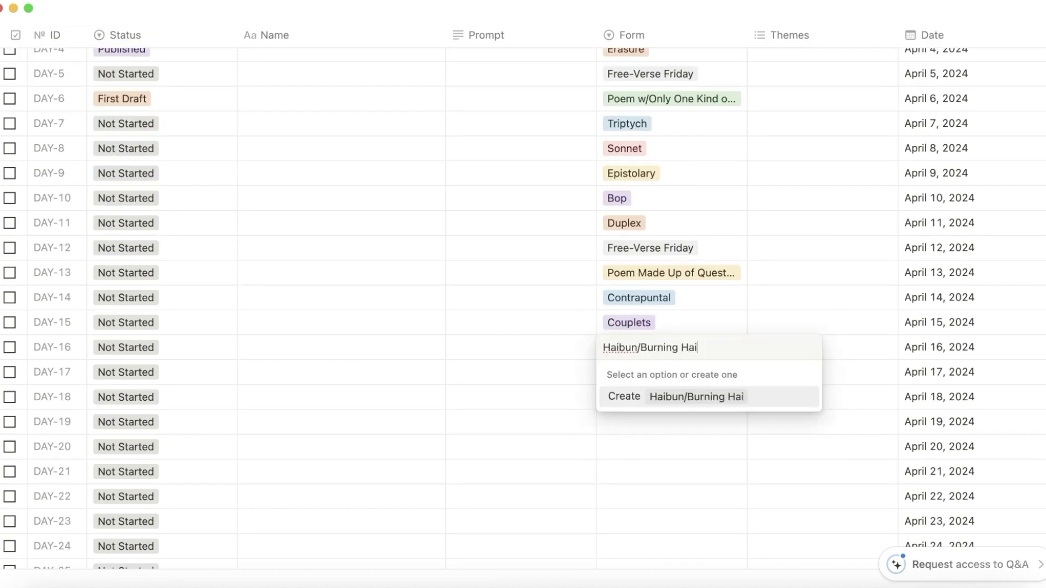
pyautogui.write('bun')
pyautogui.press('Return')
pyautogui.write('Pantoum')
pyautogui.press('Return')
pyautogui.write('Ek')
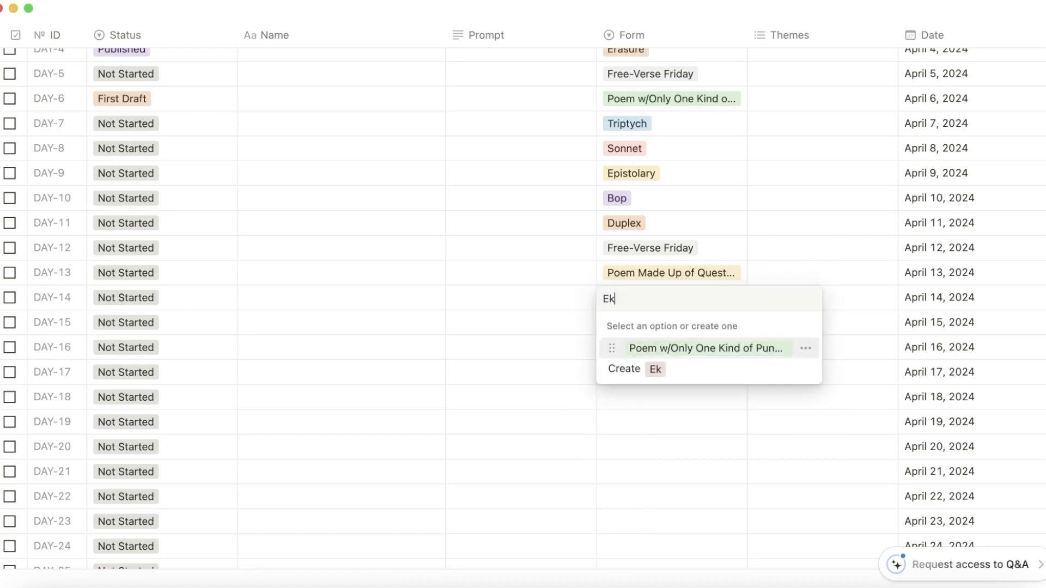
pyautogui.write('phrastic')
pyautogui.press('Return')
pyautogui.write('Free')
pyautogui.press('Return')
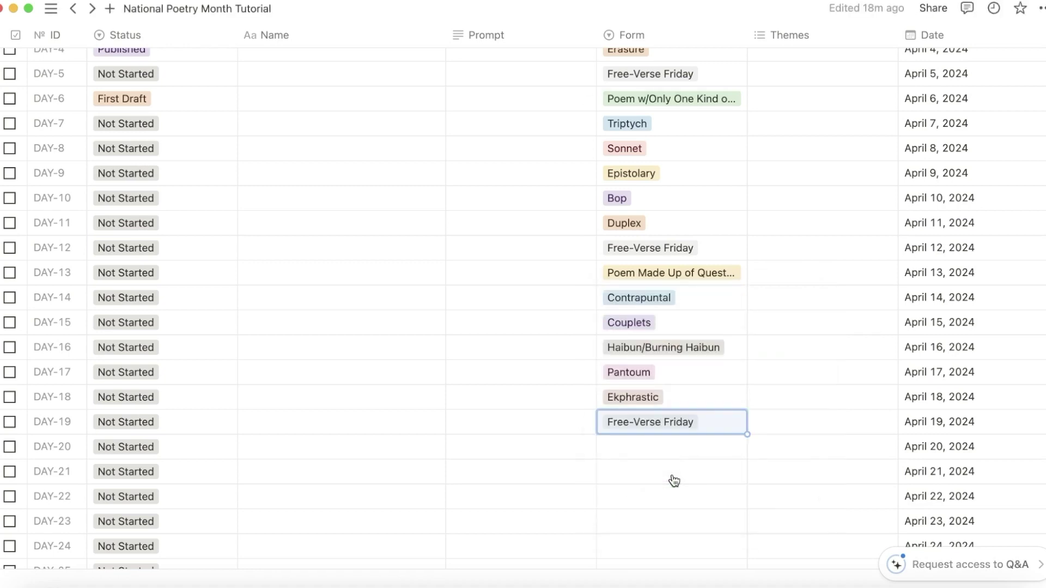
# Set DAY-20 to 'Poem Made Up of Multiple Monostitch', DAY-21 Villanelle, DAY-22 Haiku
pyautogui.click(677, 456)
pyautogui.write('Poem Made Up of Multiple Monostitc')
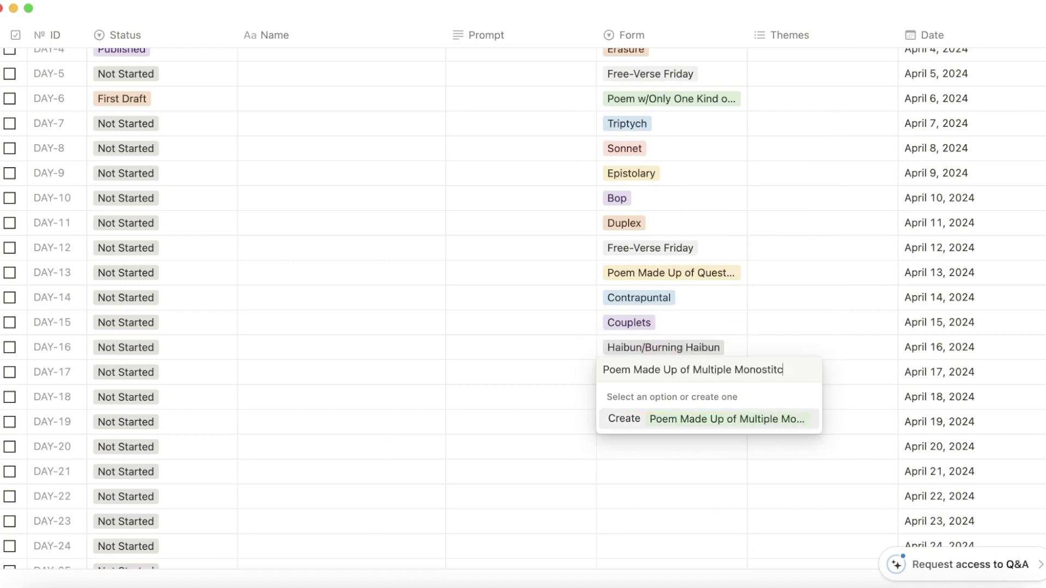
pyautogui.write('h')
pyautogui.press('Return')
pyautogui.press('Down')
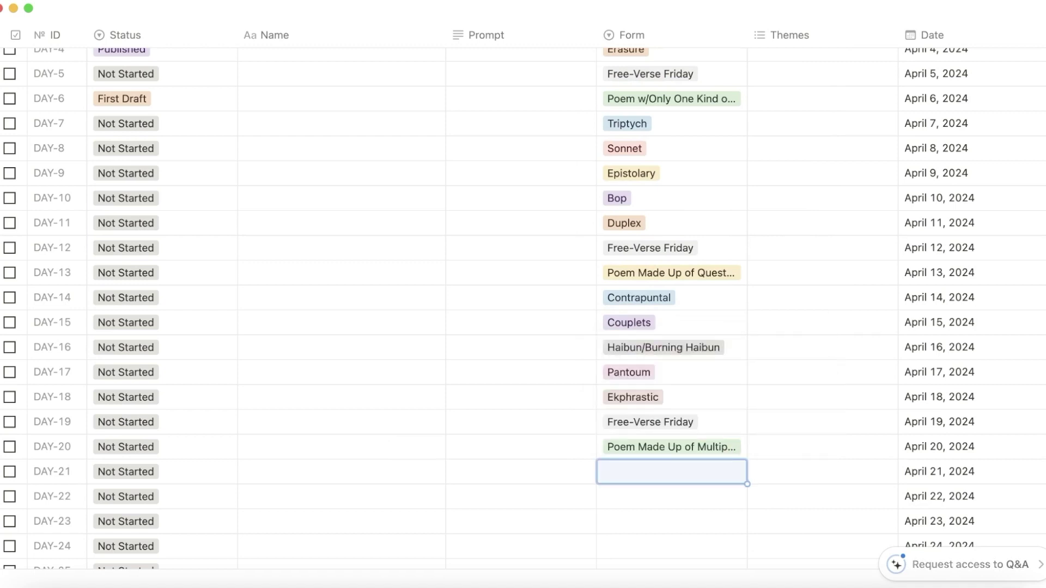
pyautogui.write('Villanelle')
pyautogui.press('Return')
pyautogui.scroll(-5, 677, 521)
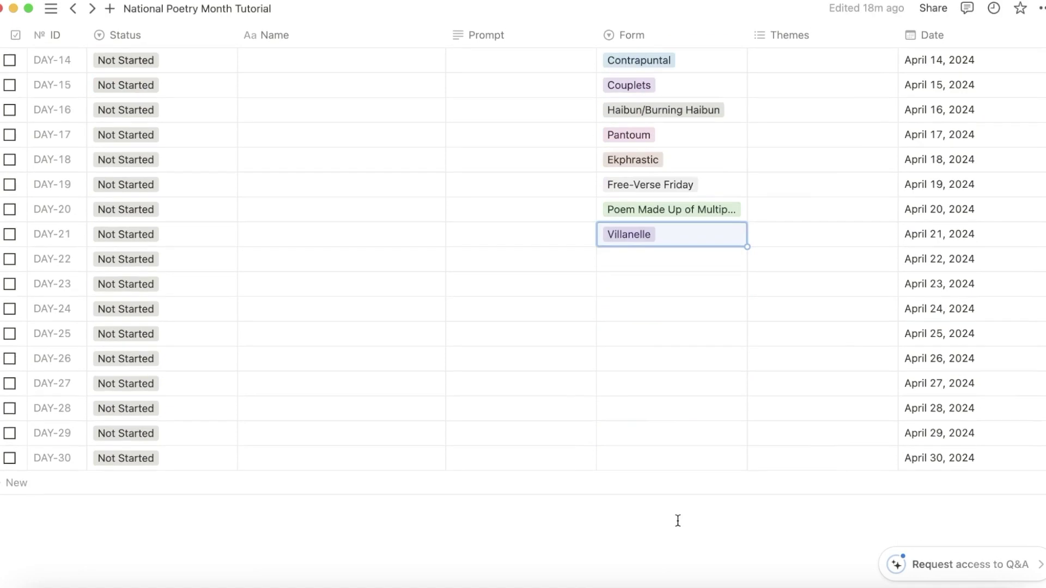
pyautogui.press('Down')
pyautogui.write('Ha')
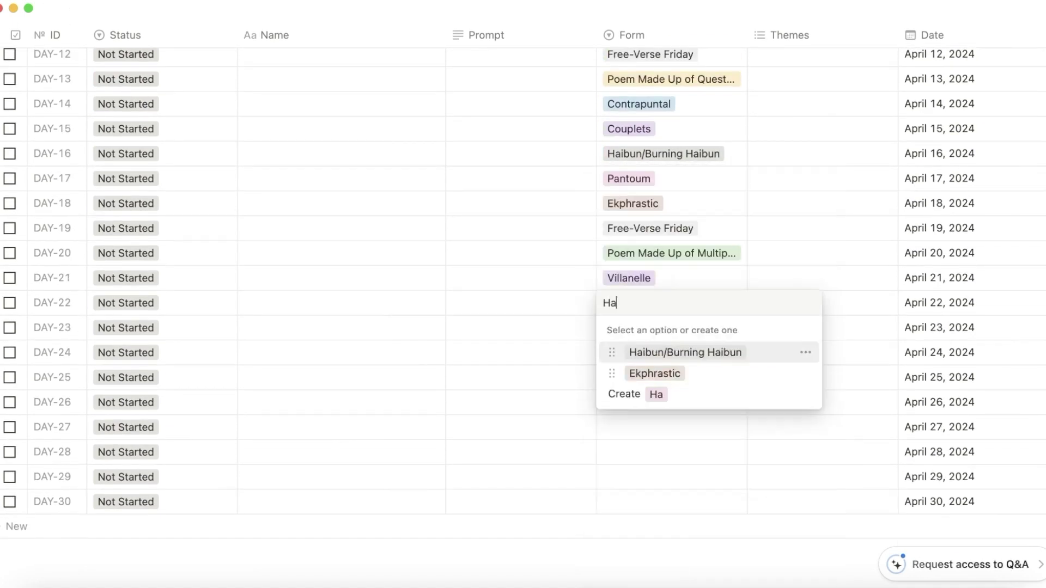
pyautogui.write('iku')
pyautogui.press('Return')
# Create Tercets for DAY-23 and Sestina for DAY-24
pyautogui.press('Down')
pyautogui.write('Ter')
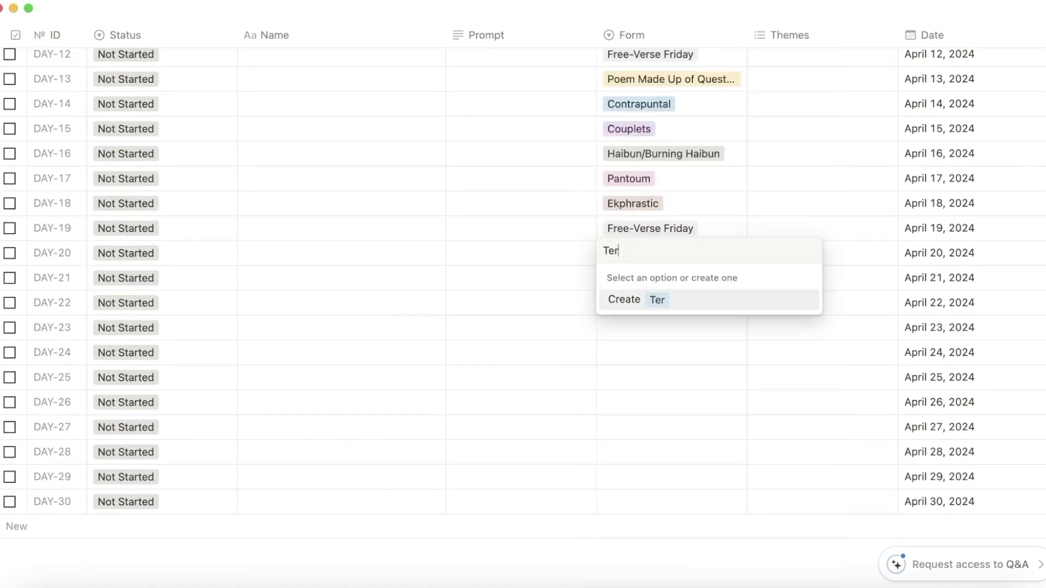
pyautogui.write('cets')
pyautogui.click(665, 303)
pyautogui.press('Down')
pyautogui.write('Sestina')
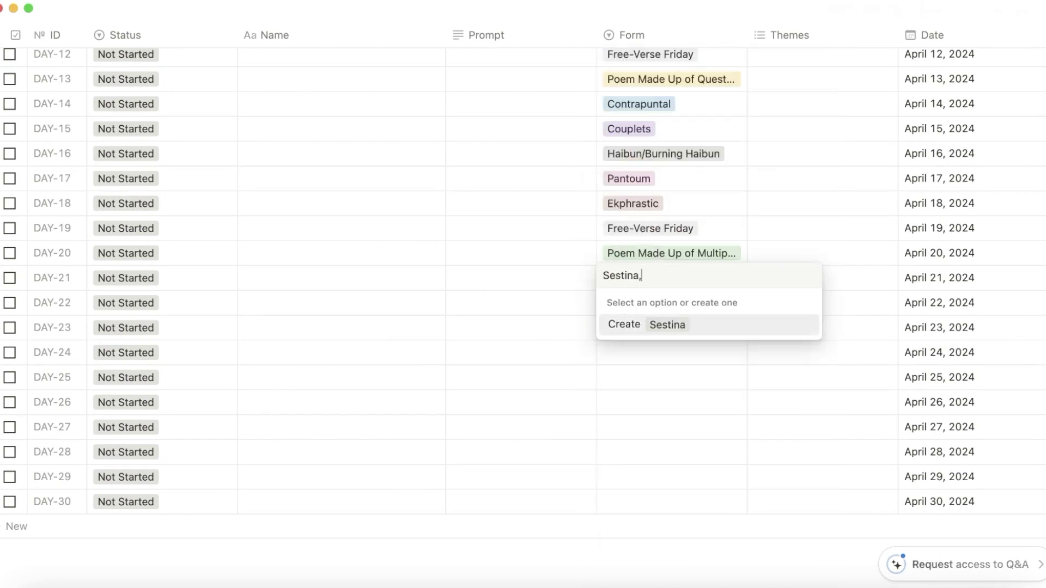
pyautogui.press('Return')
# Set DAY-25 to Cento and DAY-26 to Free-Verse Friday, then begin typing 'Poem' for DAY-27
pyautogui.click(642, 377)
pyautogui.write('Cento')
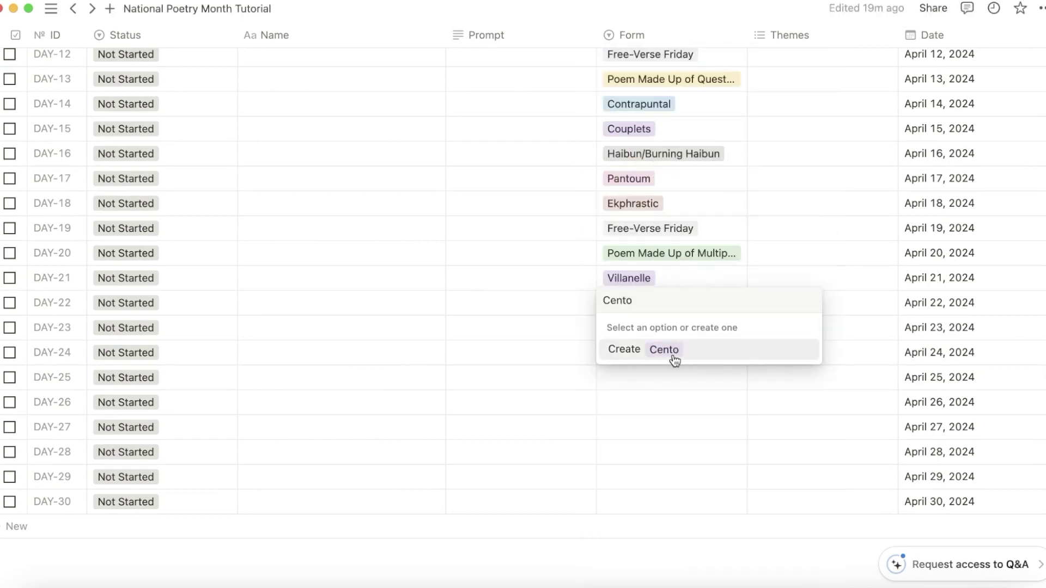
pyautogui.click(675, 358)
pyautogui.press('Down')
pyautogui.press('Return')
pyautogui.write('fr')
pyautogui.click(662, 444)
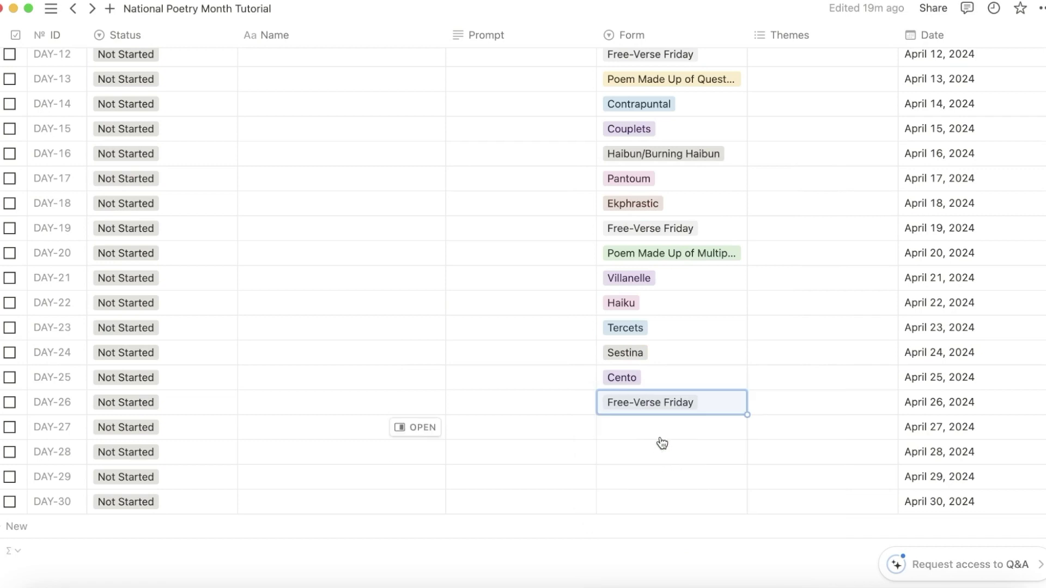
pyautogui.press('Down')
pyautogui.press('Return')
pyautogui.write('Poem 1')
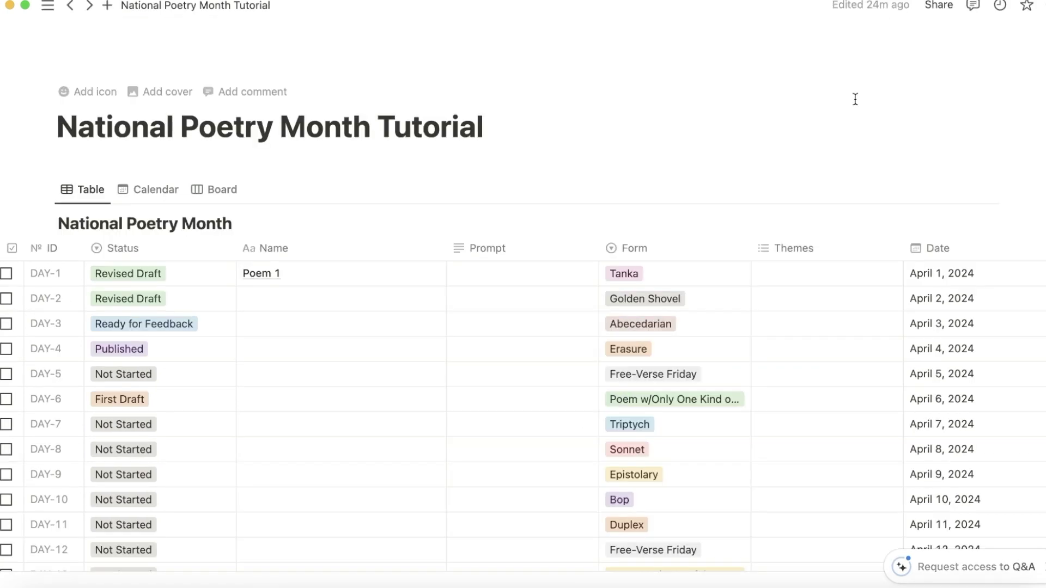
pyautogui.scroll(-12, 737, 273)
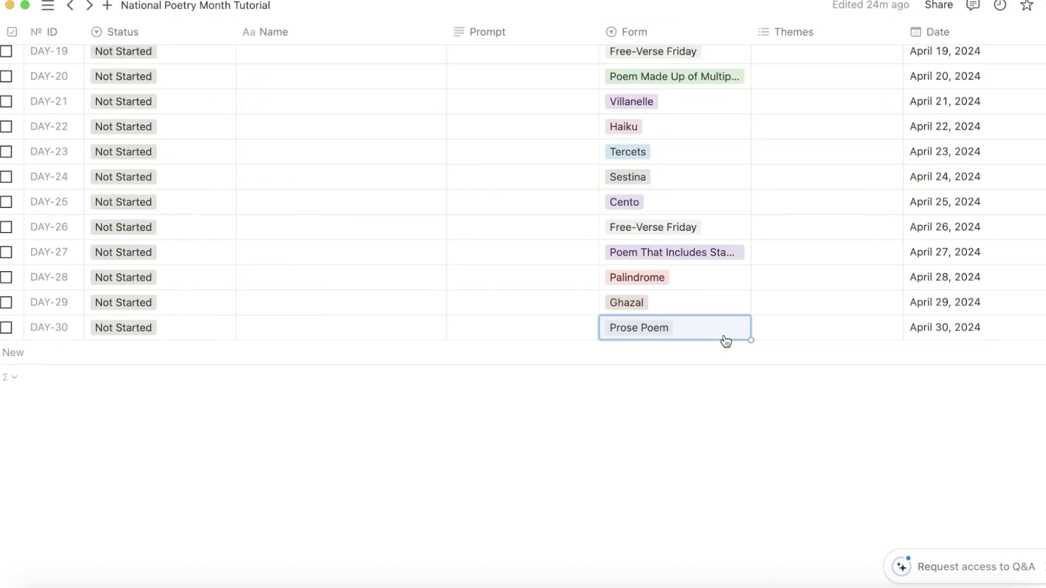
pyautogui.scroll(3, 725, 341)
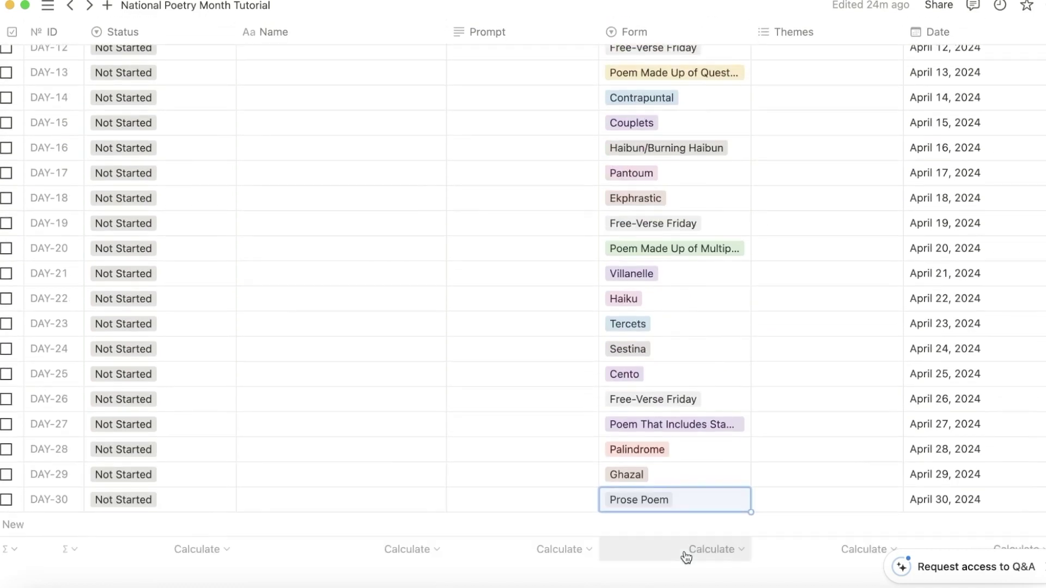
pyautogui.scroll(8, 725, 425)
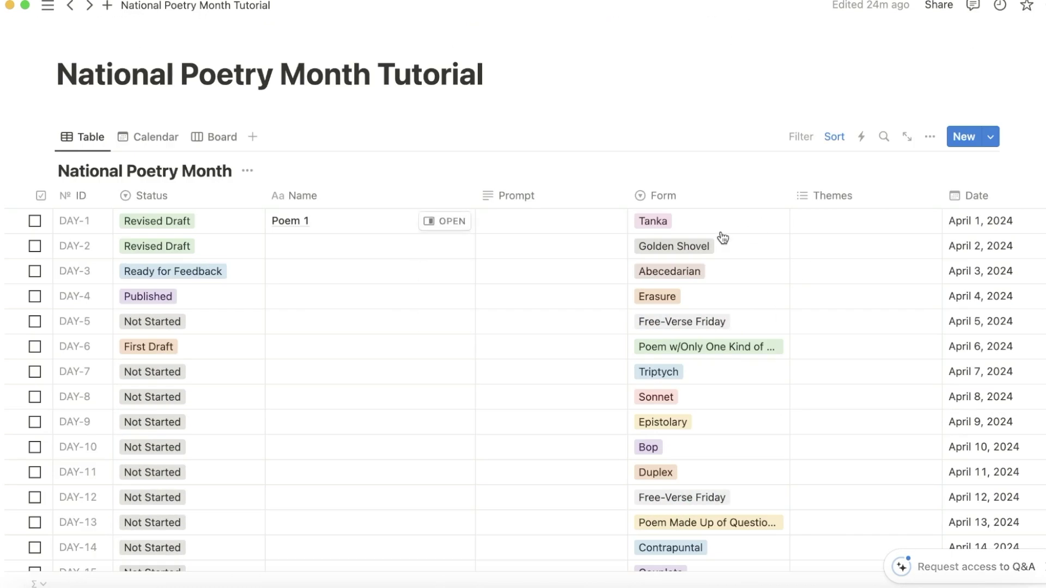
pyautogui.scroll(-4, 687, 316)
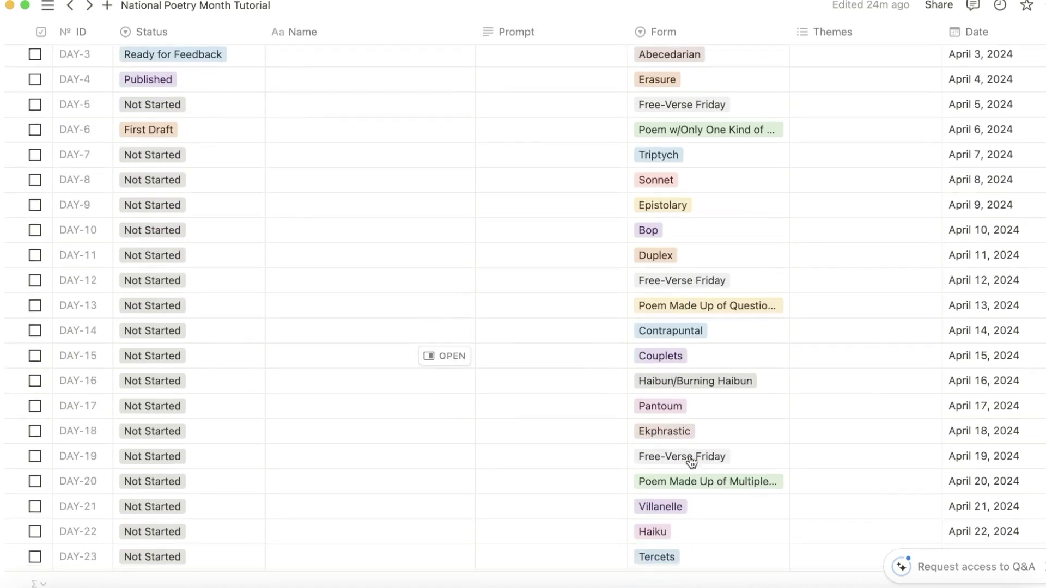
pyautogui.scroll(-7, 682, 480)
pyautogui.scroll(5, 708, 501)
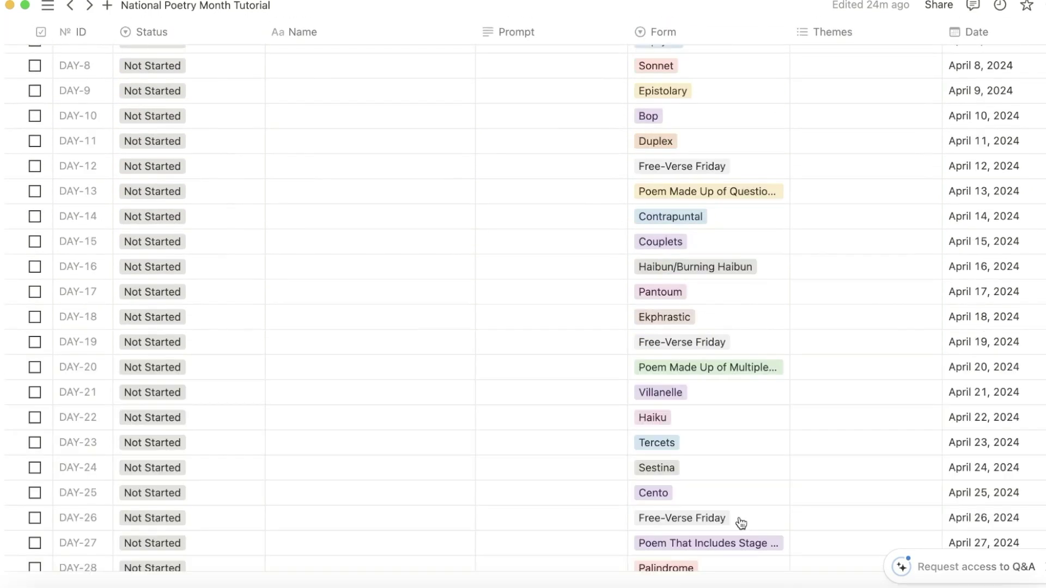
pyautogui.scroll(-3, 741, 523)
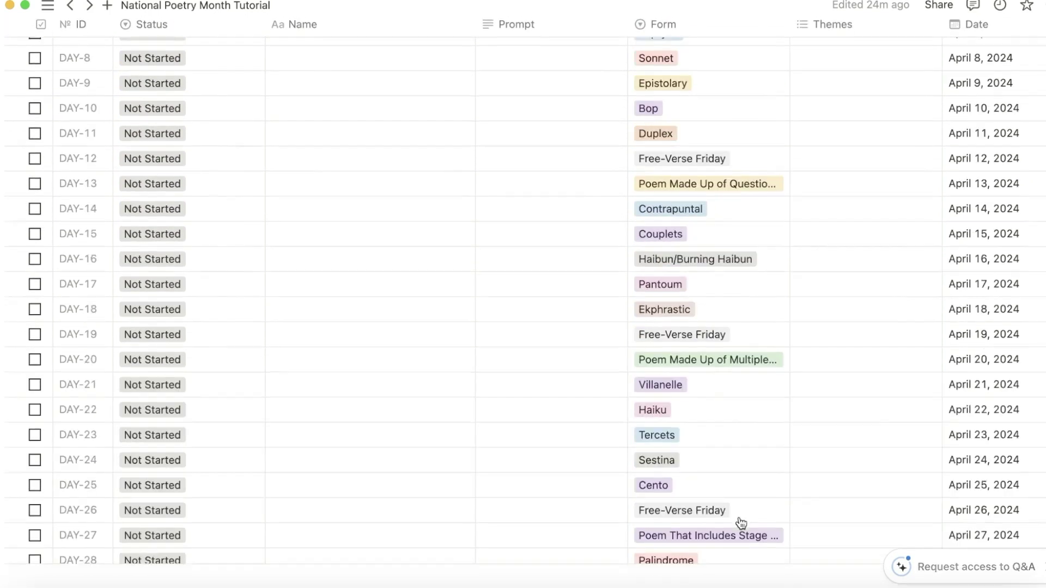
pyautogui.scroll(10, 739, 523)
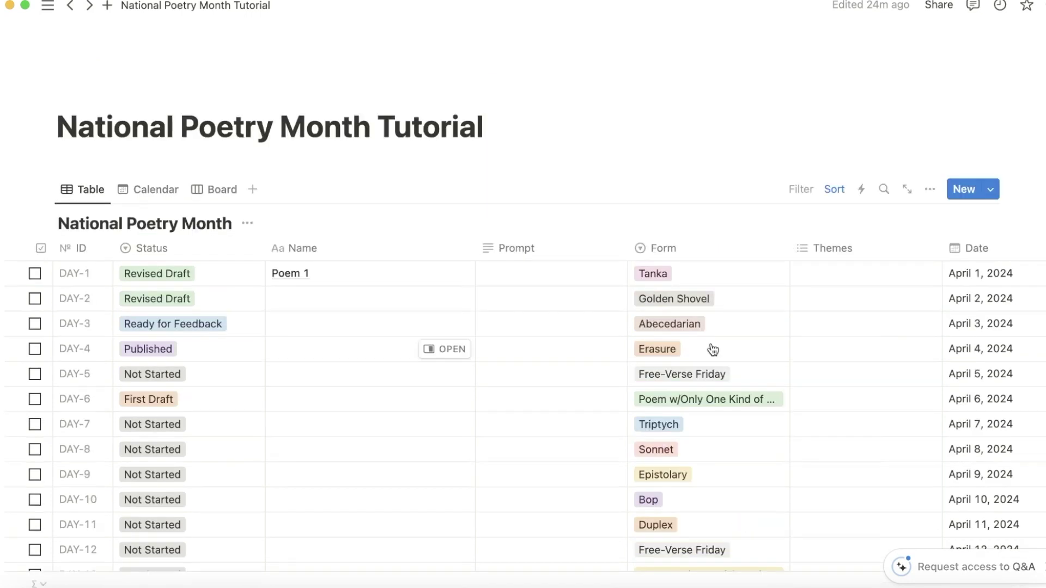
pyautogui.hscroll(-1, 505, 301)
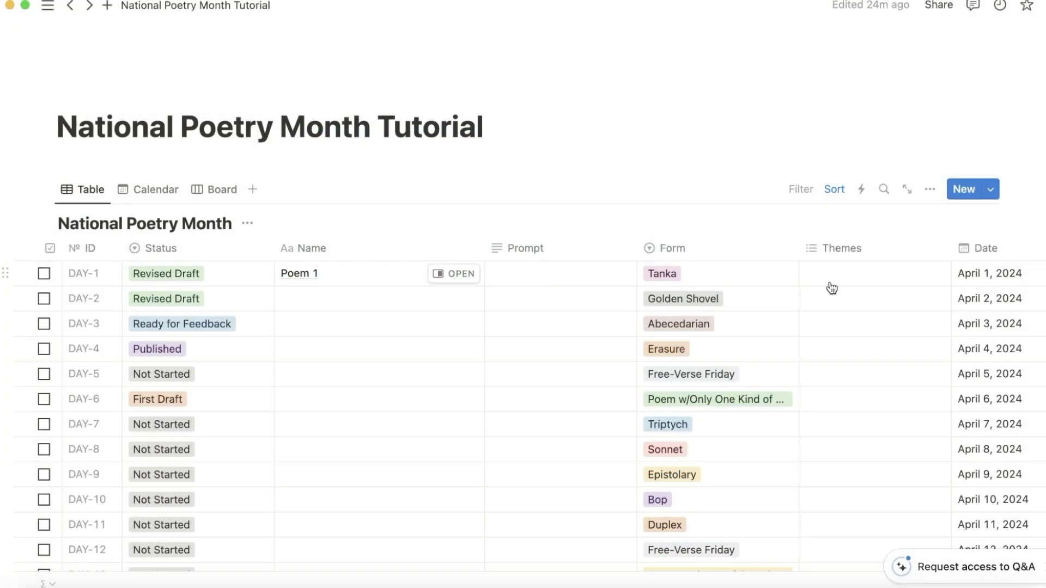
# Open the Themes option dropdown in the DAY-1 row
pyautogui.click(830, 276)
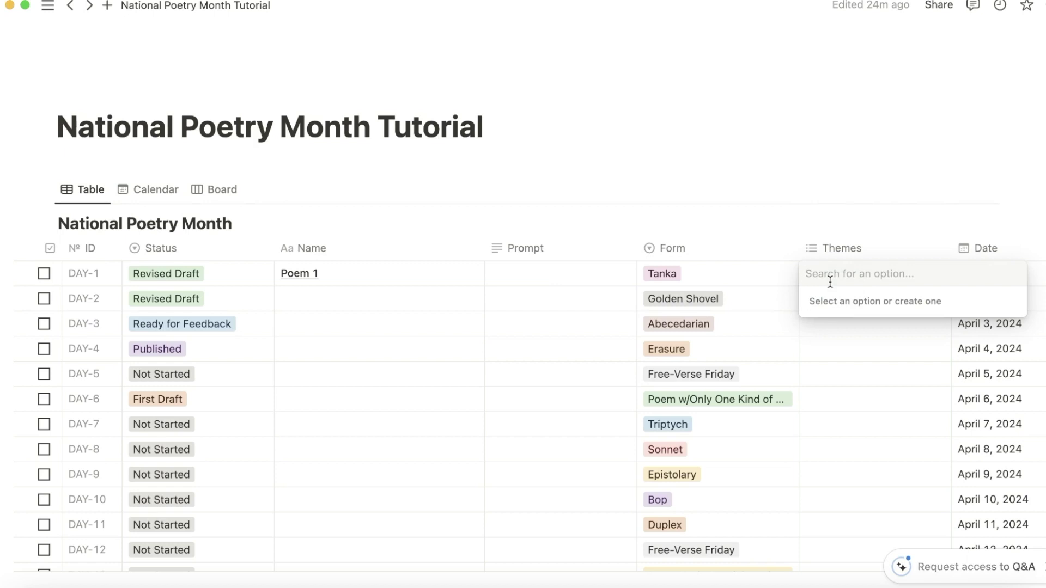
pyautogui.click(838, 326)
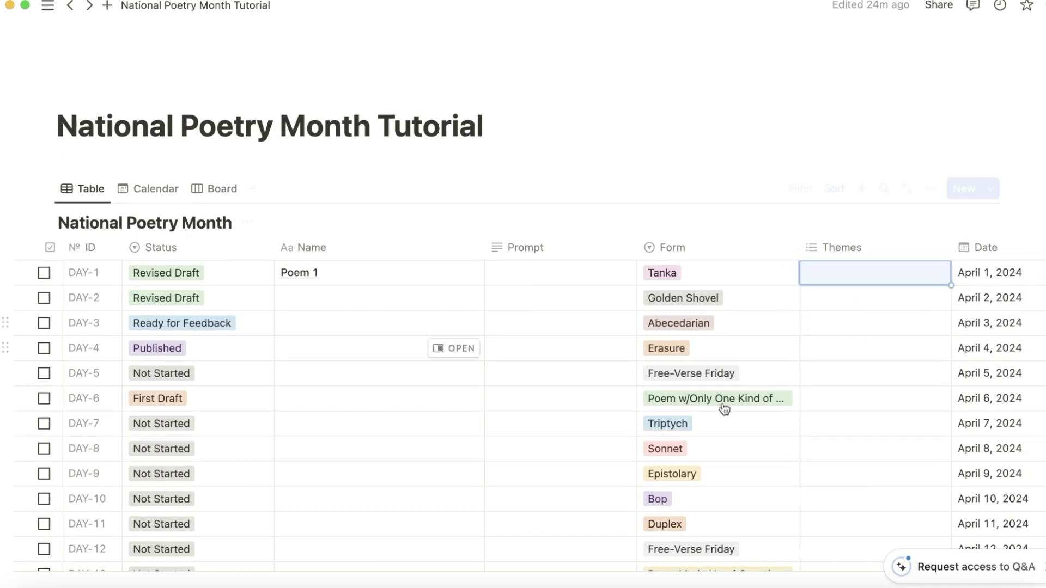
pyautogui.scroll(-5, 724, 406)
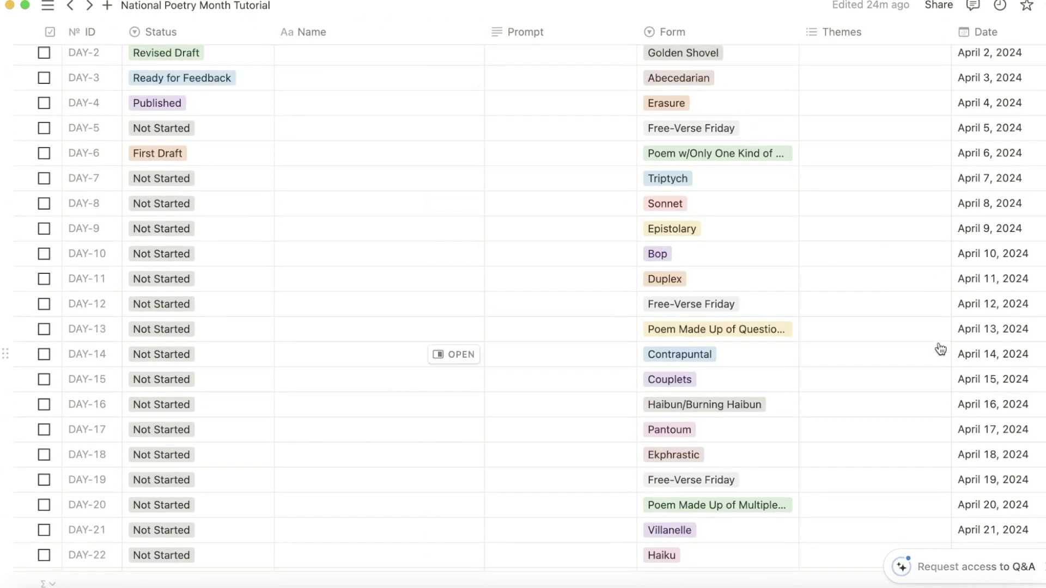
pyautogui.scroll(-8, 939, 348)
pyautogui.scroll(15, 939, 348)
pyautogui.scroll(-1, 904, 299)
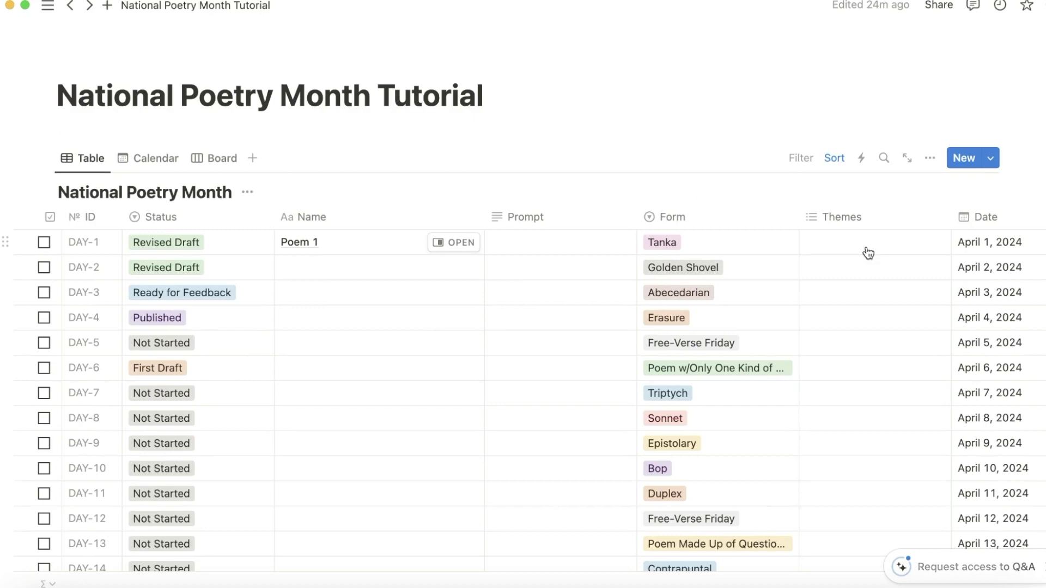
pyautogui.click(868, 245)
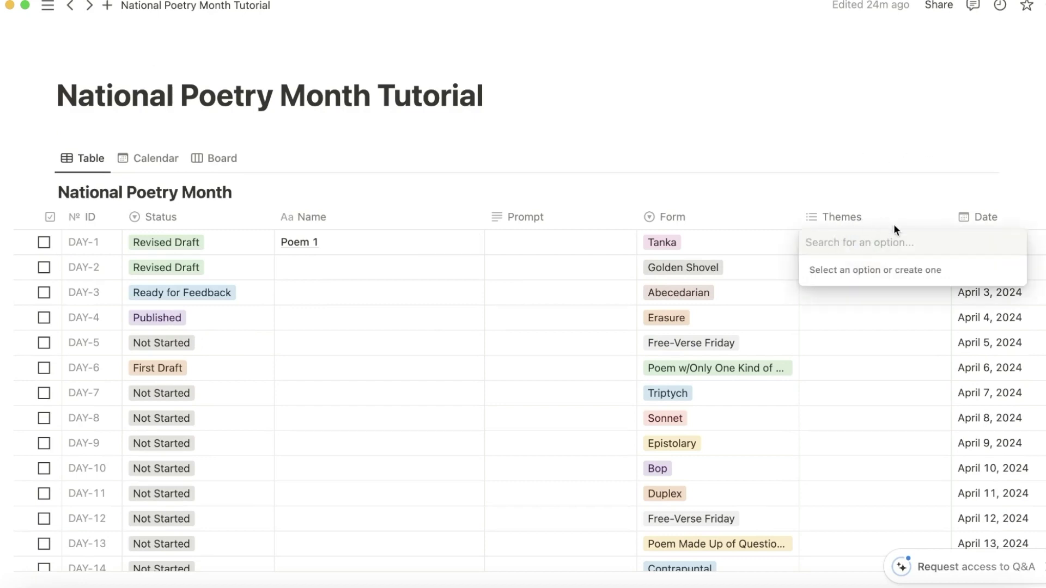
pyautogui.press('Escape')
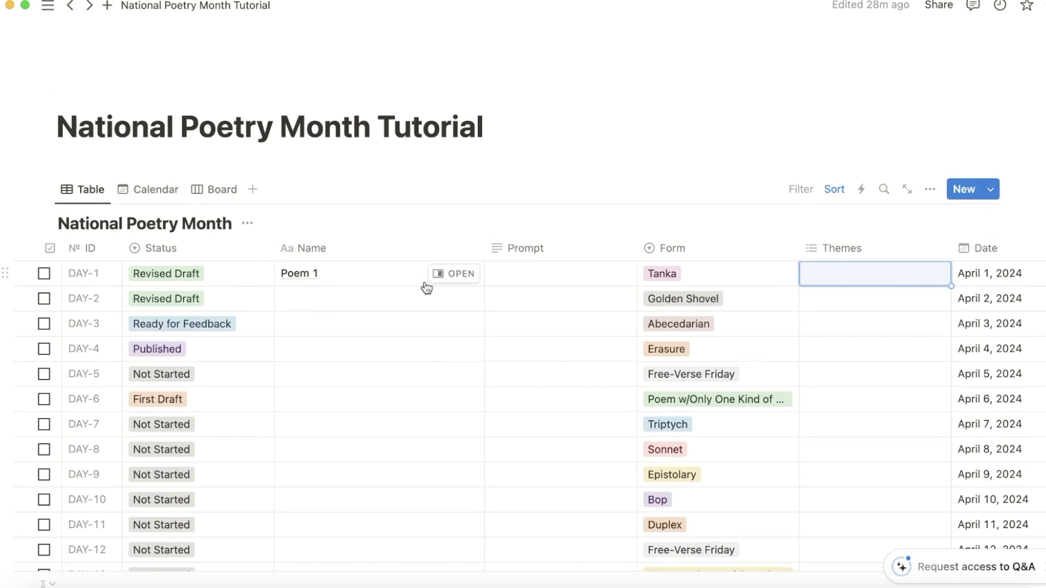
# From the Poem 1 side peek, start a new database template titled 'Pantoum'
pyautogui.click(459, 276)
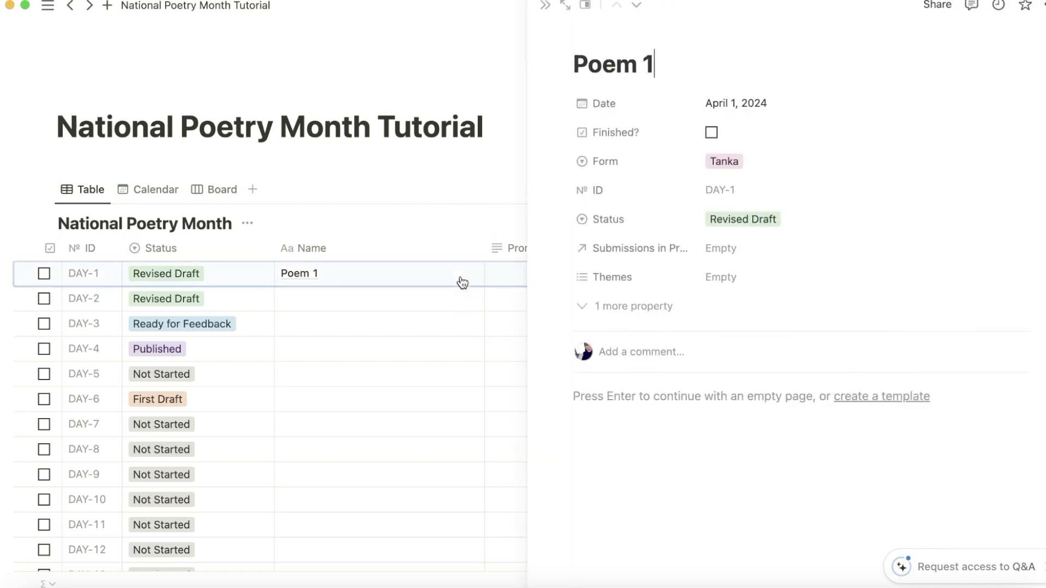
pyautogui.click(907, 398)
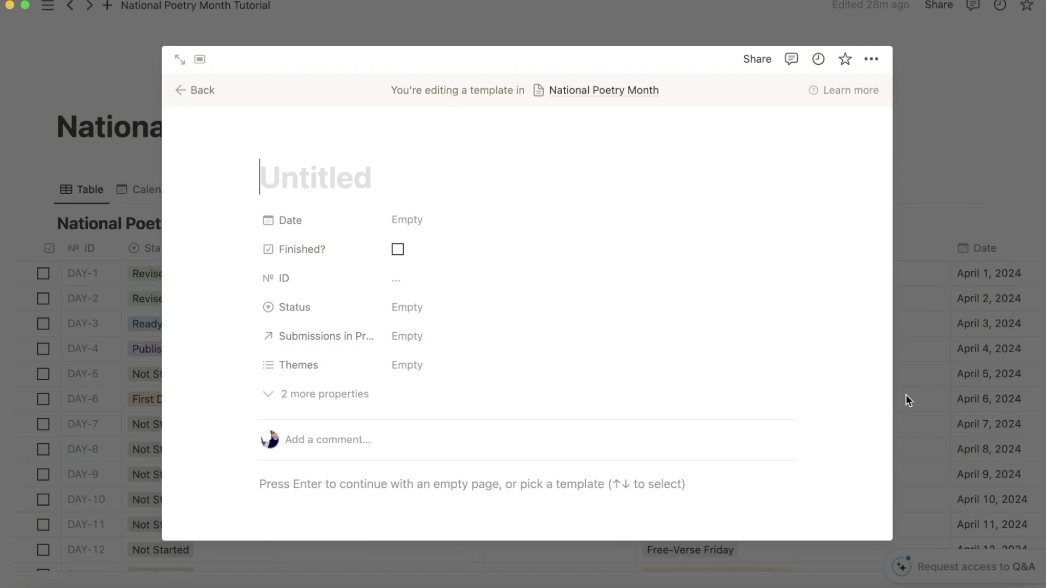
pyautogui.write('Pantoum')
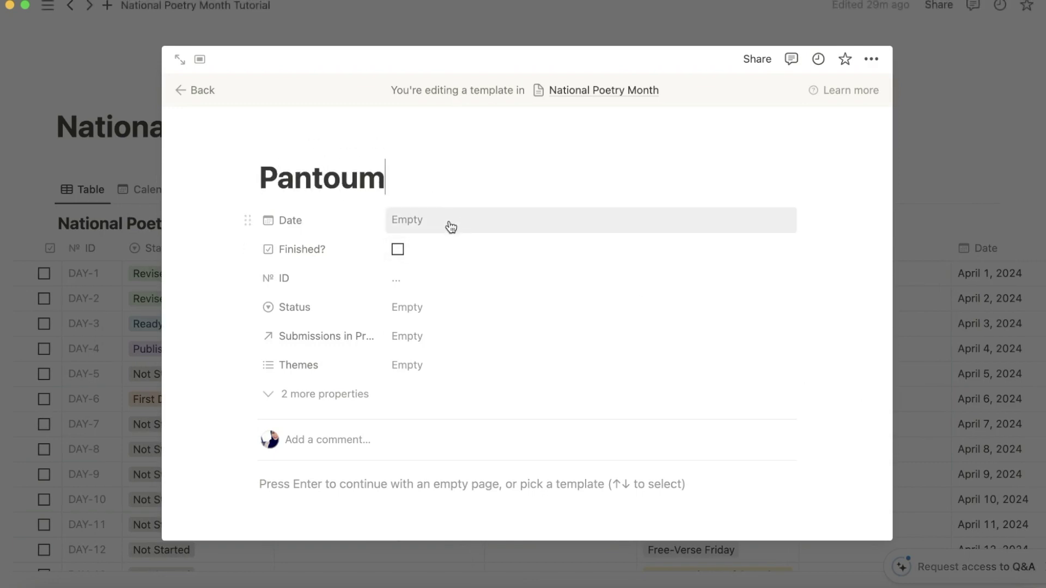
pyautogui.press('Return')
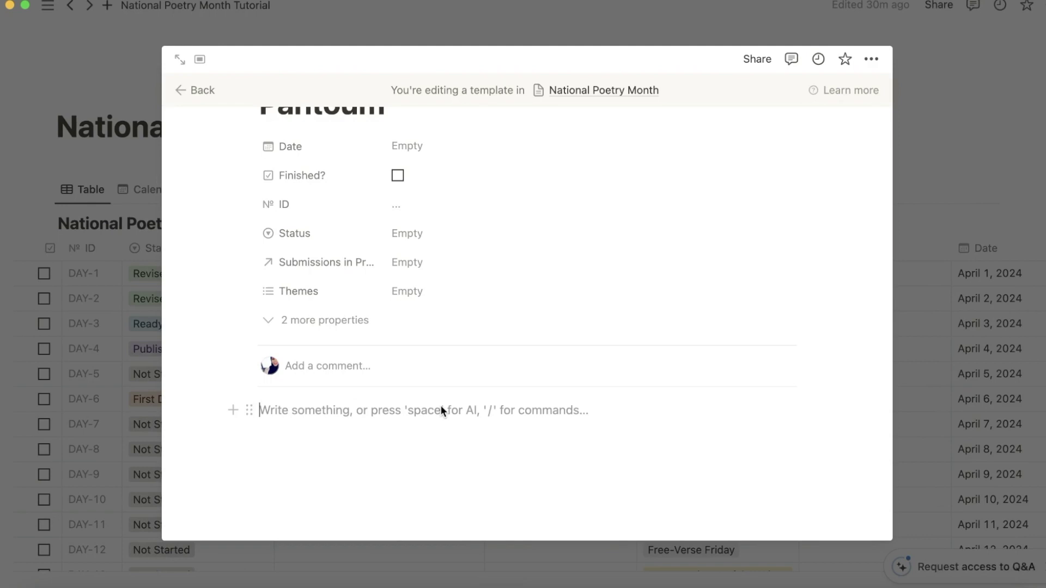
# Paste the four-stanza, 16-line ABAB-to-DADA outline into the template and close it
pyautogui.write('Stanza 1: ABAB 1 First line (A) 2 Second line (B) 3 Third line rhymes with first (A) 4 Fourth line rhymes with second (B) Stanza 2: BCBC 5 Repeat the second line (B) 6 Sixth line (C) 7 Repeat the fourth line (B) 8 Eighth line rhymes with sixth (C) Stanza 3: CDCD 9 Repeat the sixth line (C) 10 Tenth line (D) 11 Repeat the eighth line (C) 12 Twelfth line rhymes with the tenth (D) Stanza 4: DADA 13 Repeat tenth line (D) 14 Fourteenth line rhymes with first (A) 15 Repeat twelfth line (D) 16 Repeat the first line (A)')
pyautogui.scroll(5, 440, 404)
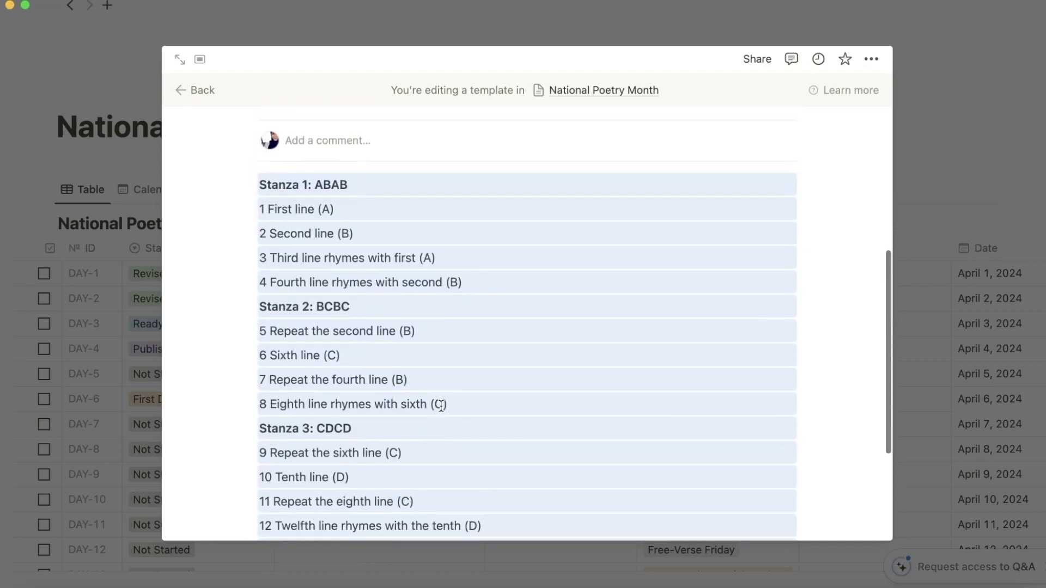
pyautogui.click(442, 406)
pyautogui.scroll(-3, 439, 405)
pyautogui.scroll(4, 437, 405)
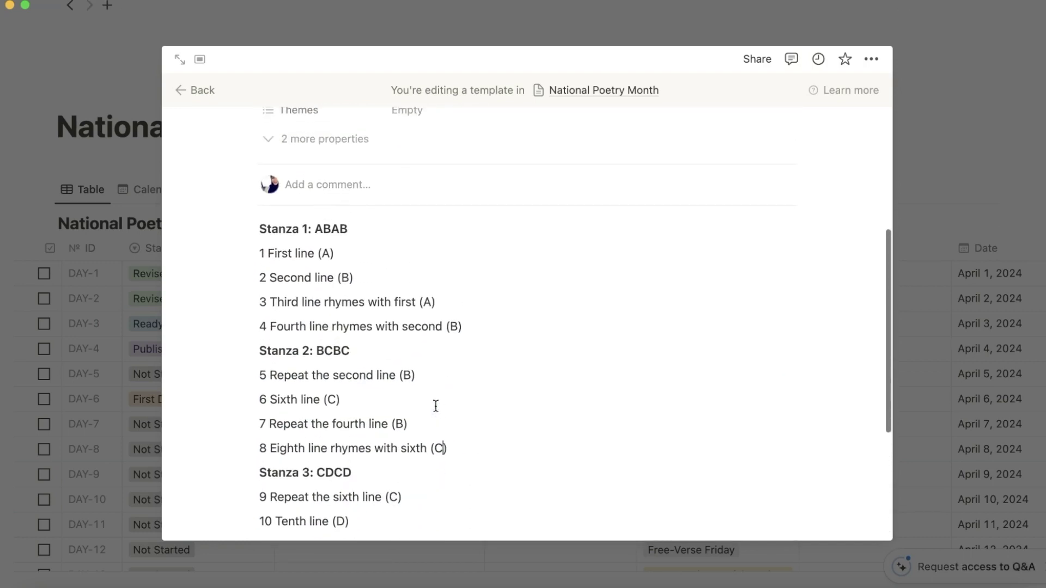
pyautogui.click(303, 314)
pyautogui.scroll(-3, 306, 324)
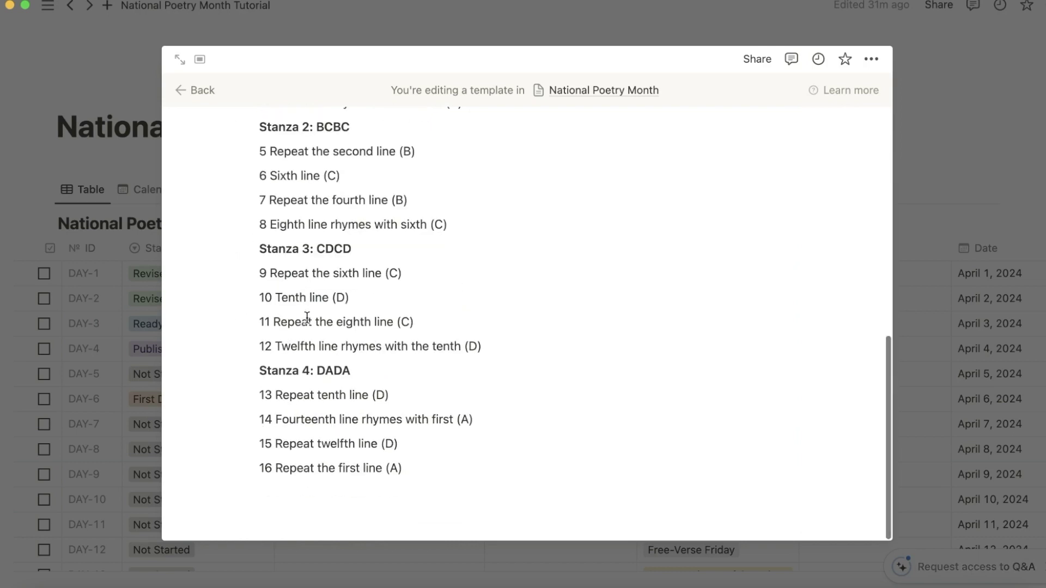
pyautogui.press('Escape')
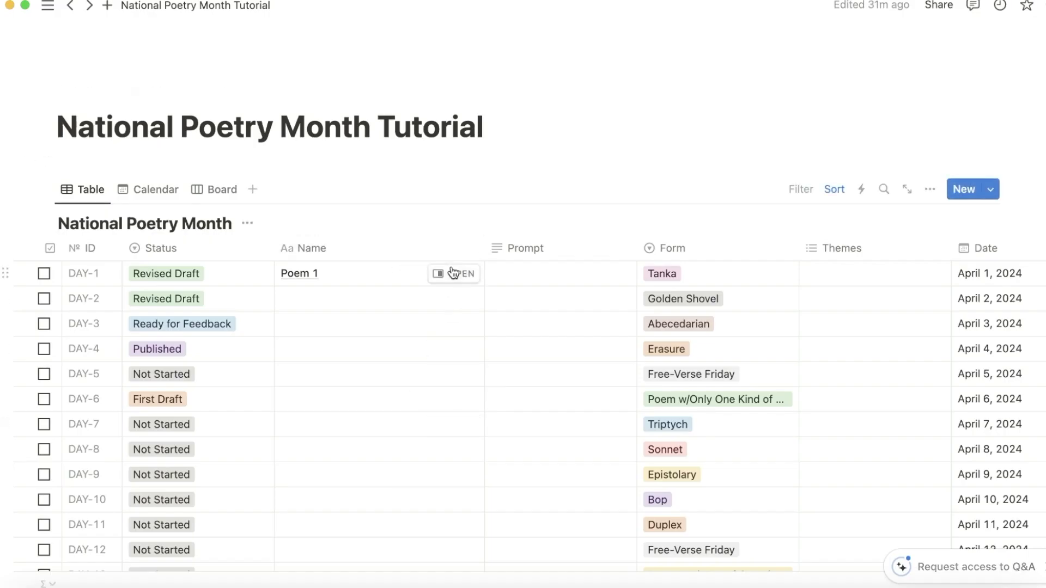
# Apply the Pantoum template to the DAY-1 Poem 1 page and return to the table
pyautogui.click(454, 272)
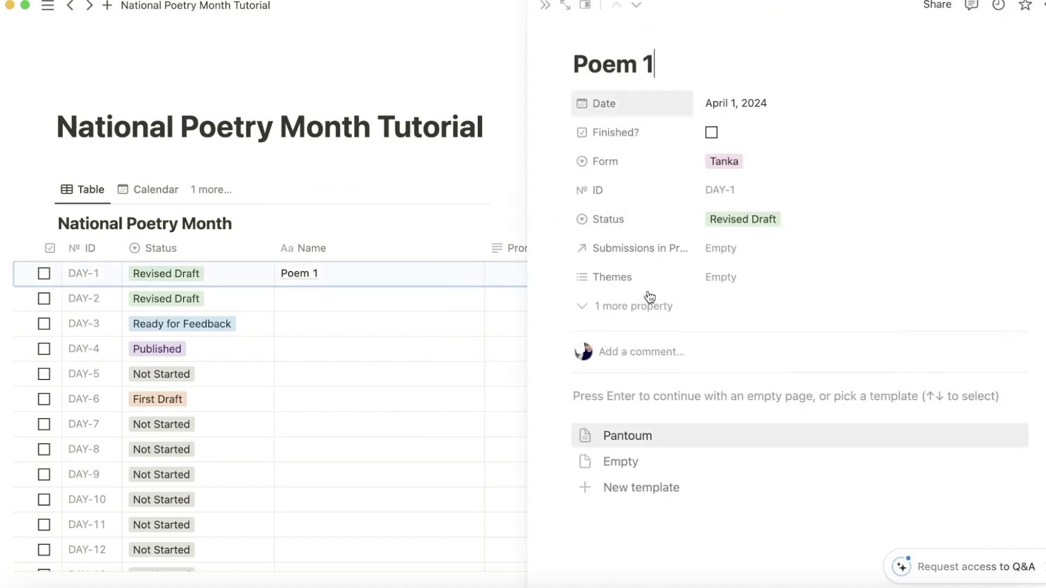
pyautogui.click(685, 443)
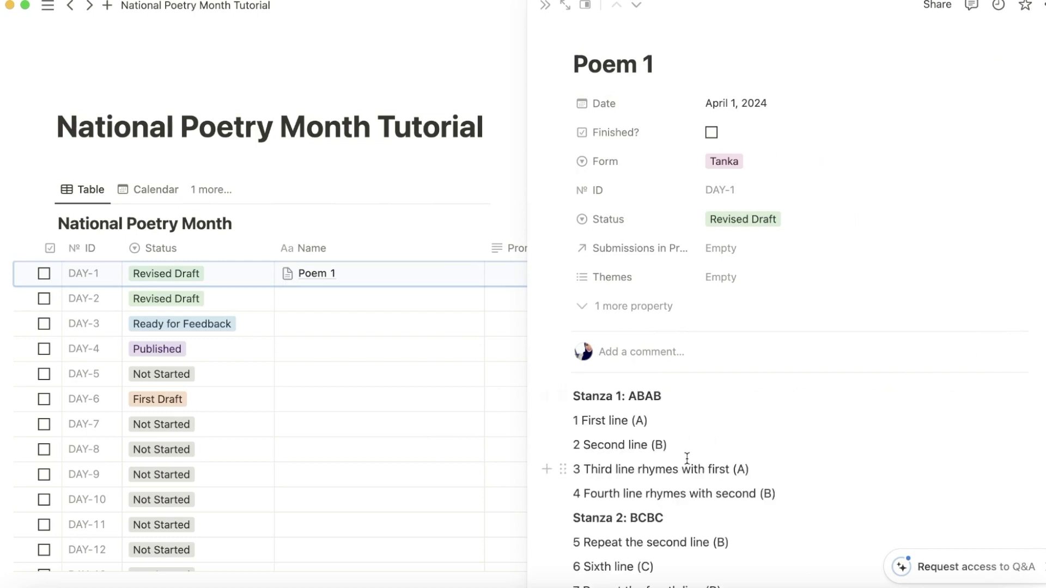
pyautogui.scroll(-3, 686, 460)
pyautogui.scroll(5, 686, 460)
pyautogui.press('Escape')
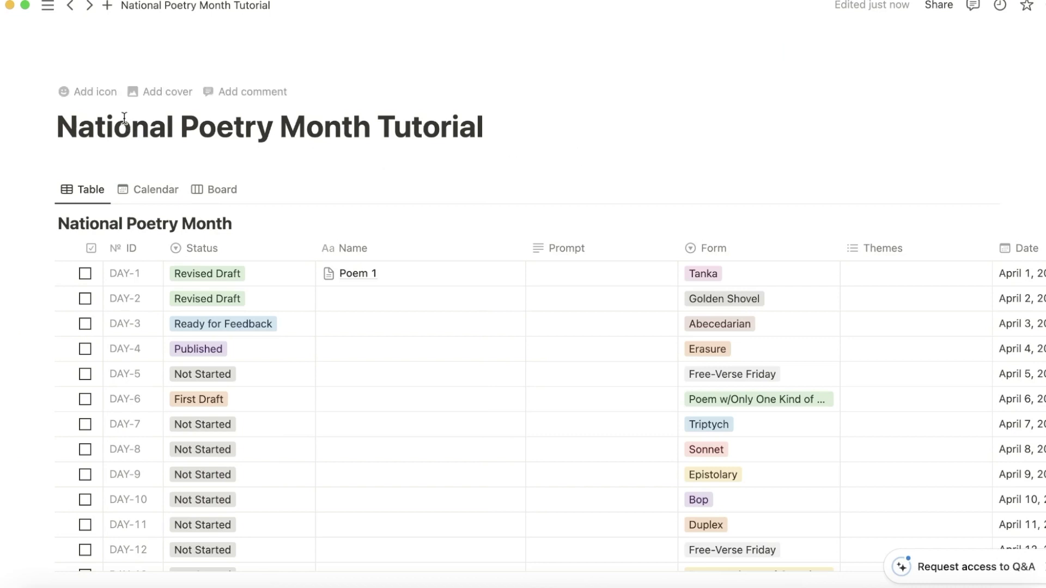
# Give the page a fountain-pen emoji icon, searched with 'wri', and add a cover
pyautogui.click(96, 94)
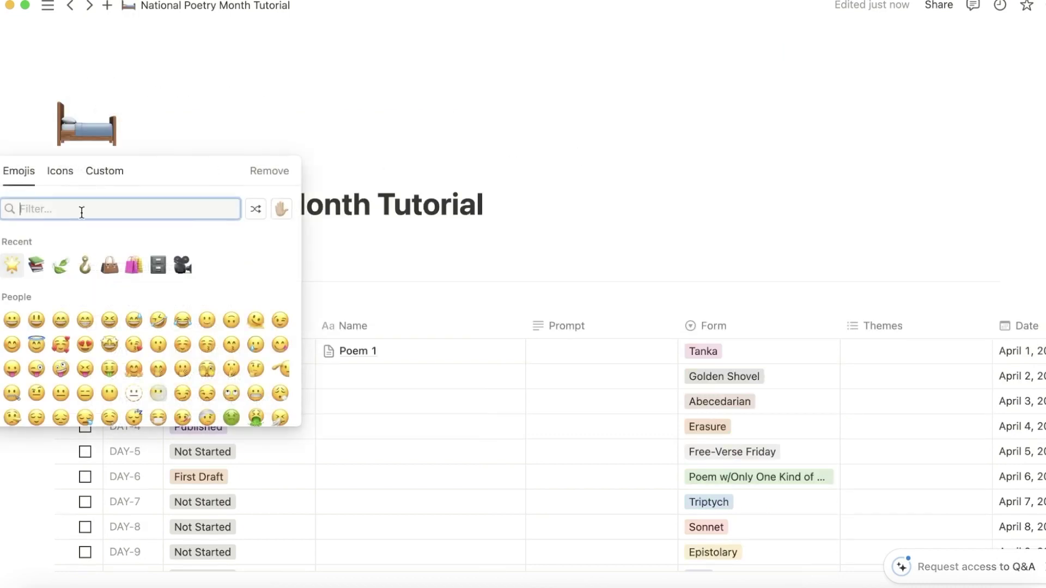
pyautogui.write('wri')
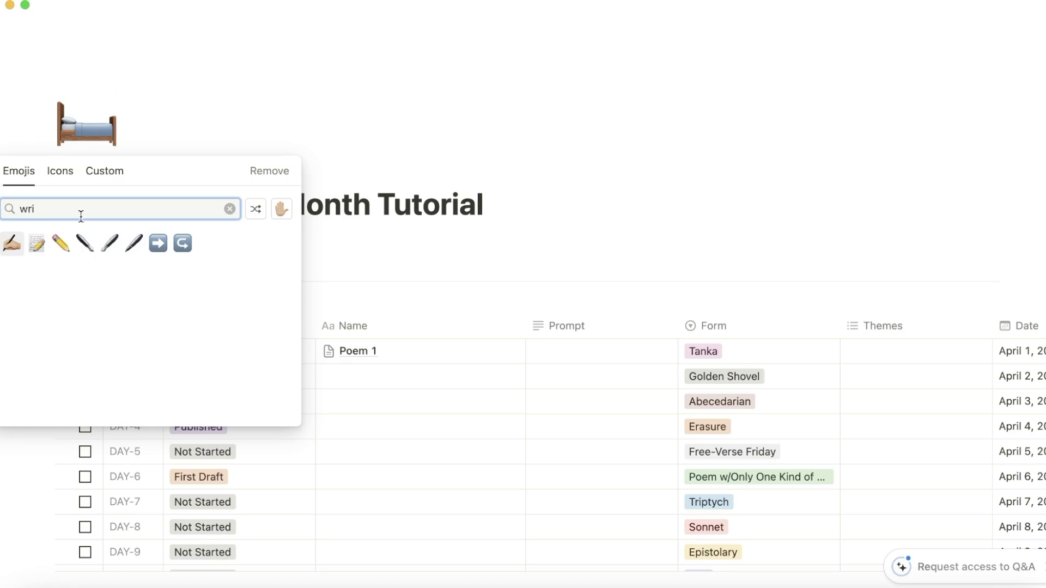
pyautogui.click(87, 247)
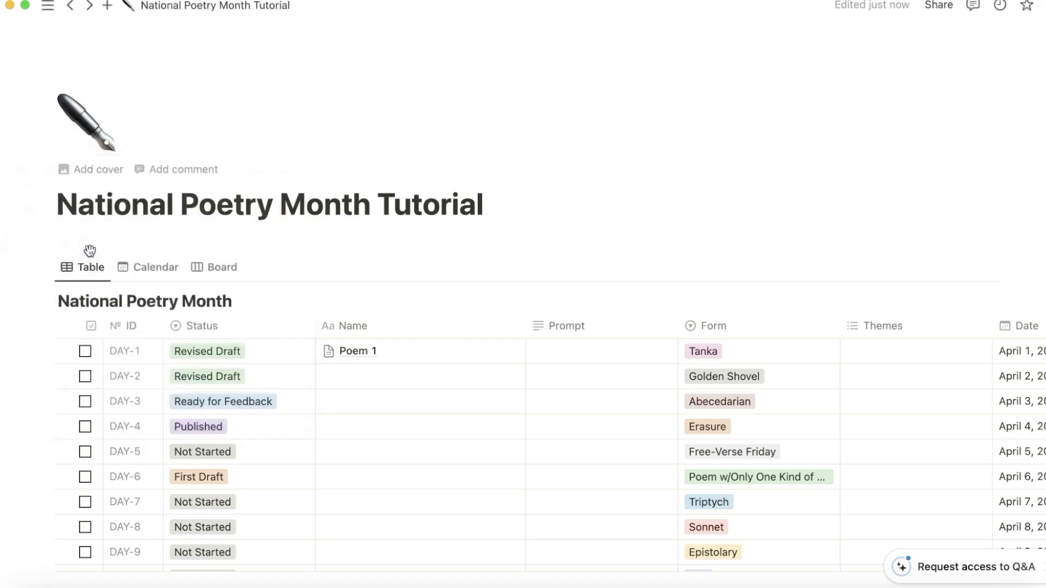
pyautogui.click(97, 175)
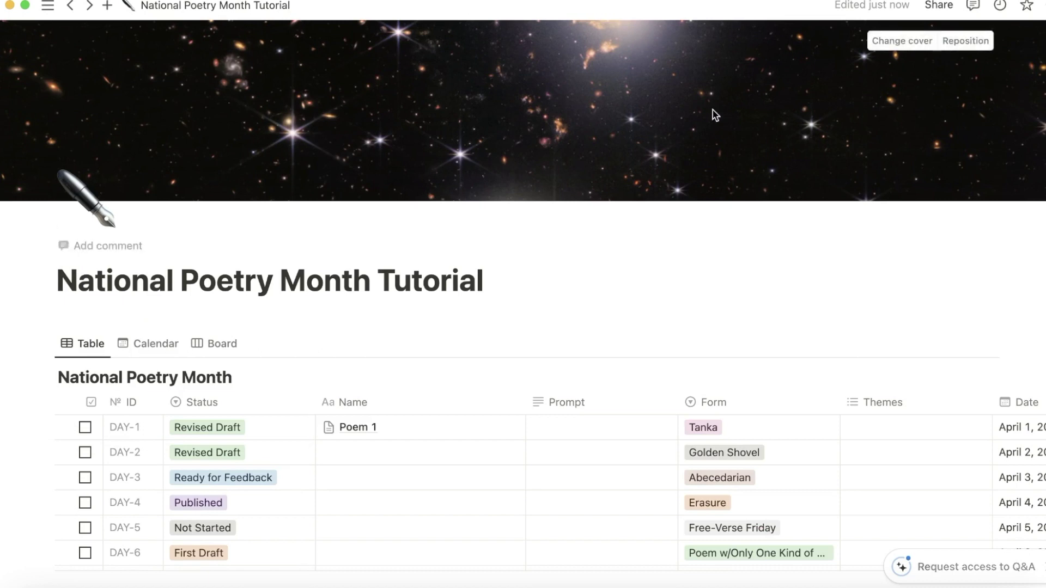
# Replace the cover with the Unsplash teacup-and-daisies photo found by searching 'poetry'
pyautogui.click(900, 46)
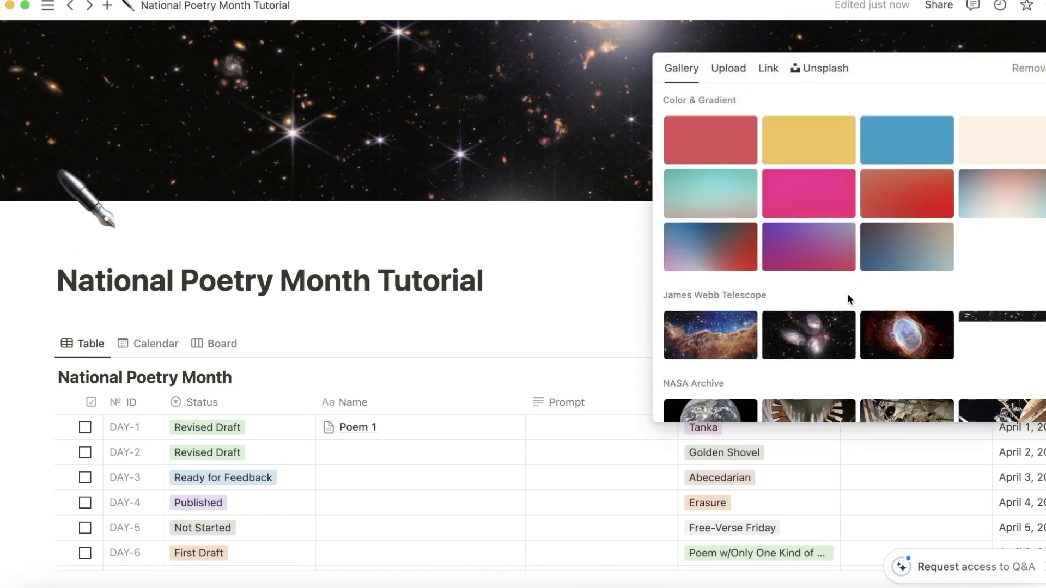
pyautogui.scroll(-5, 847, 297)
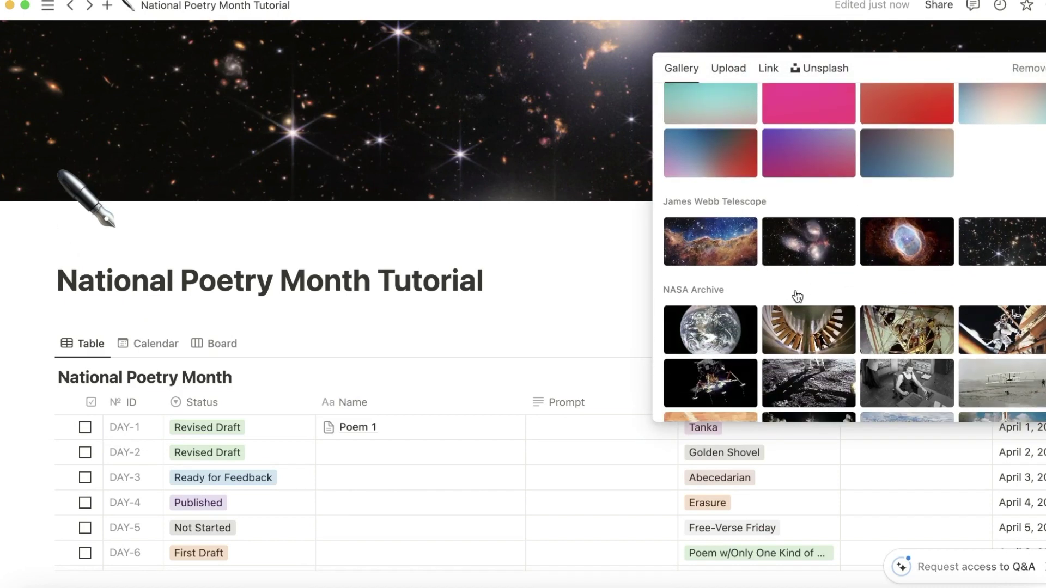
pyautogui.scroll(-10, 818, 327)
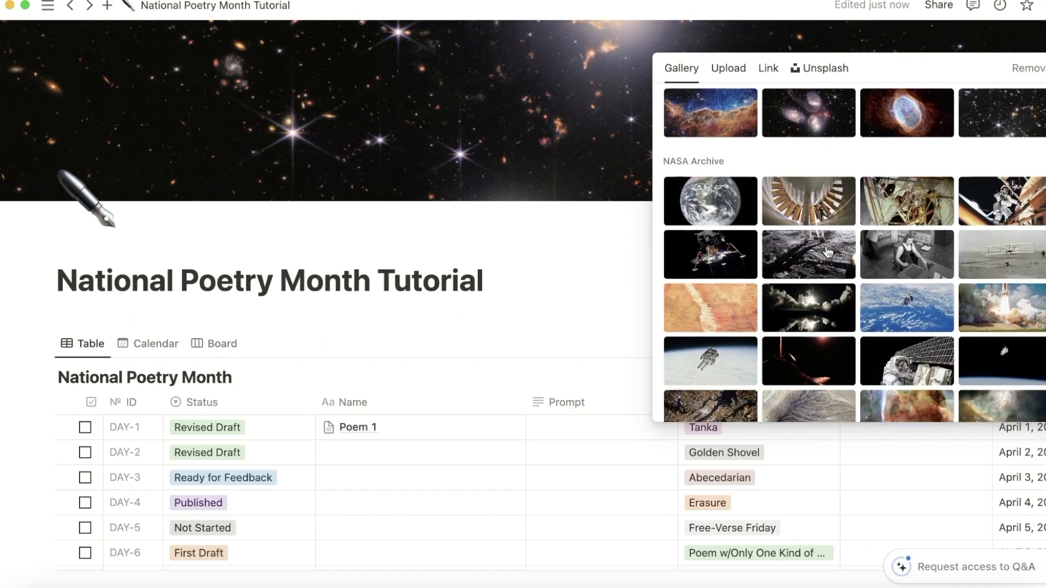
pyautogui.scroll(-10, 827, 250)
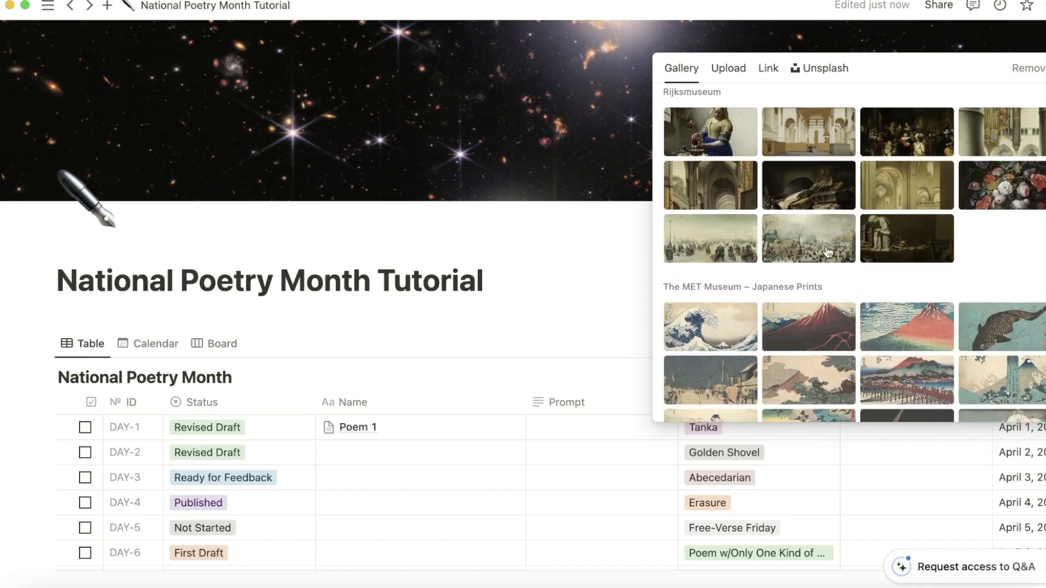
pyautogui.scroll(-10, 828, 252)
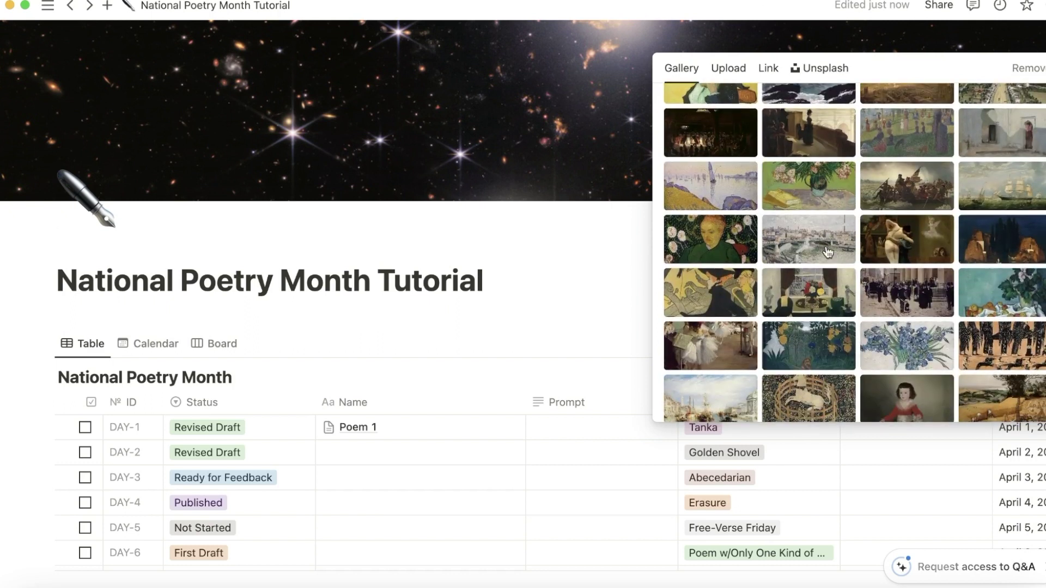
pyautogui.scroll(20, 969, 381)
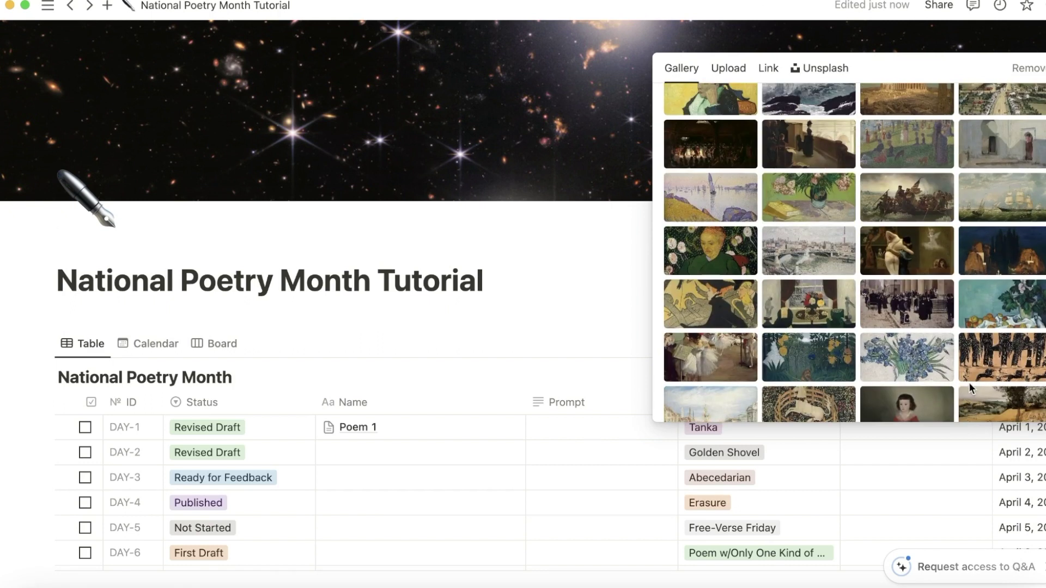
pyautogui.scroll(5, 852, 229)
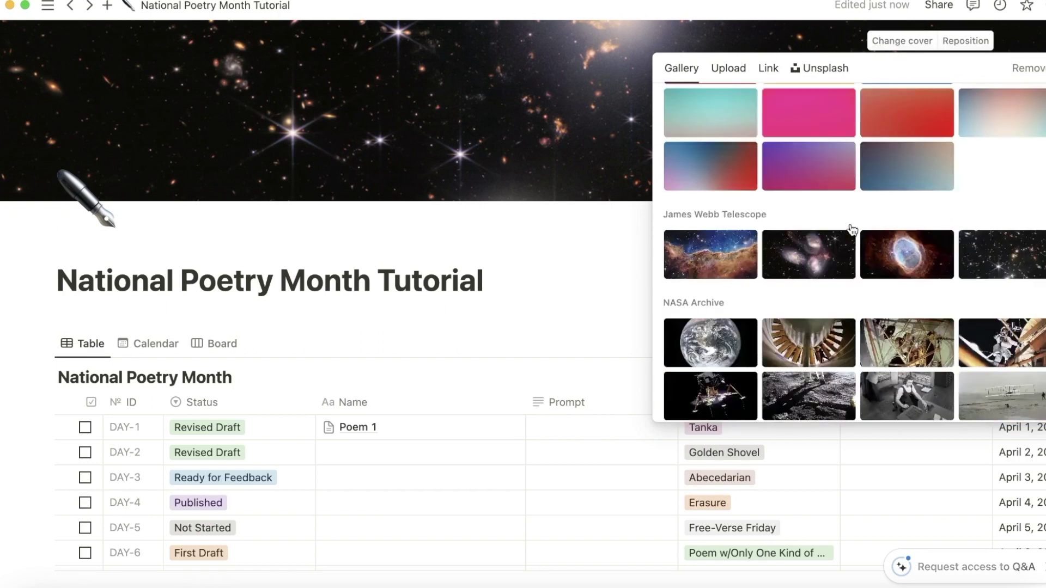
pyautogui.click(836, 73)
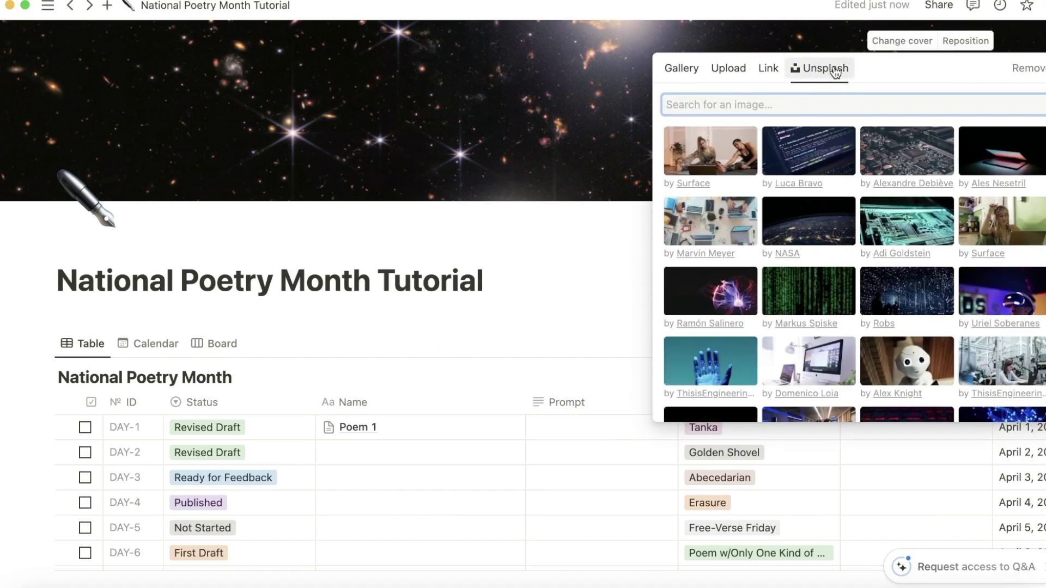
pyautogui.write('poetry')
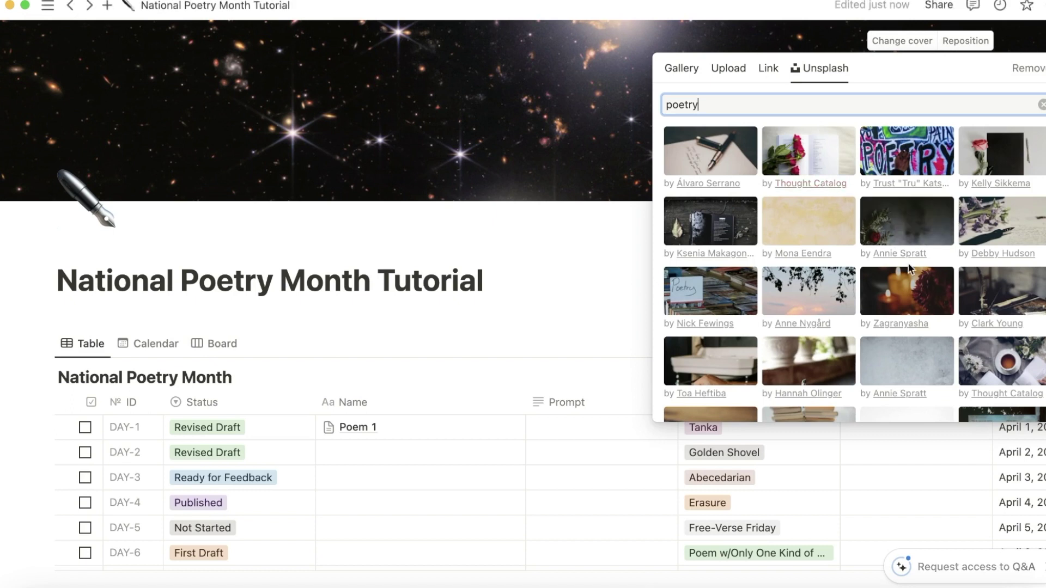
pyautogui.click(995, 373)
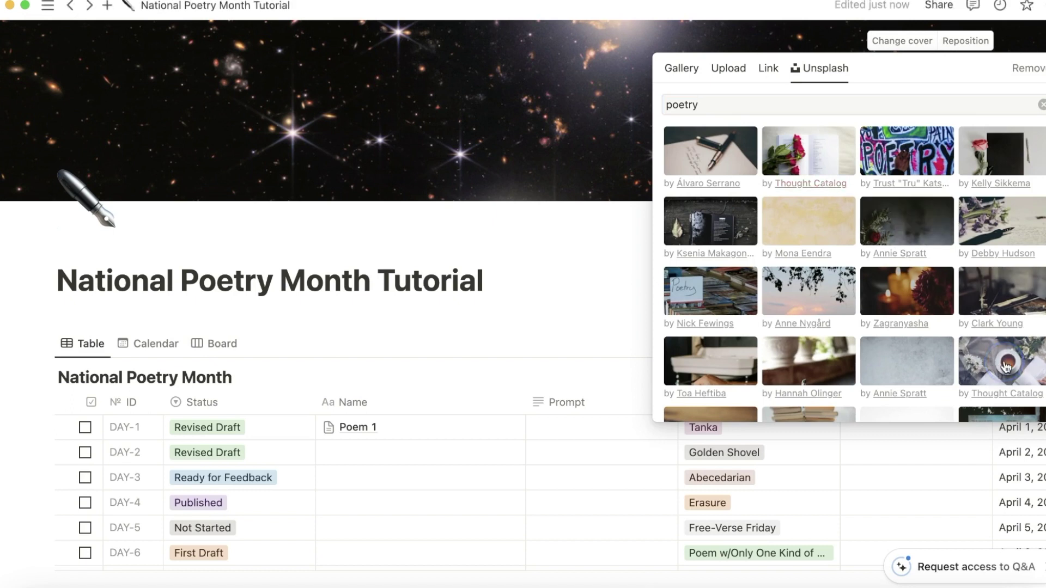
pyautogui.click(593, 266)
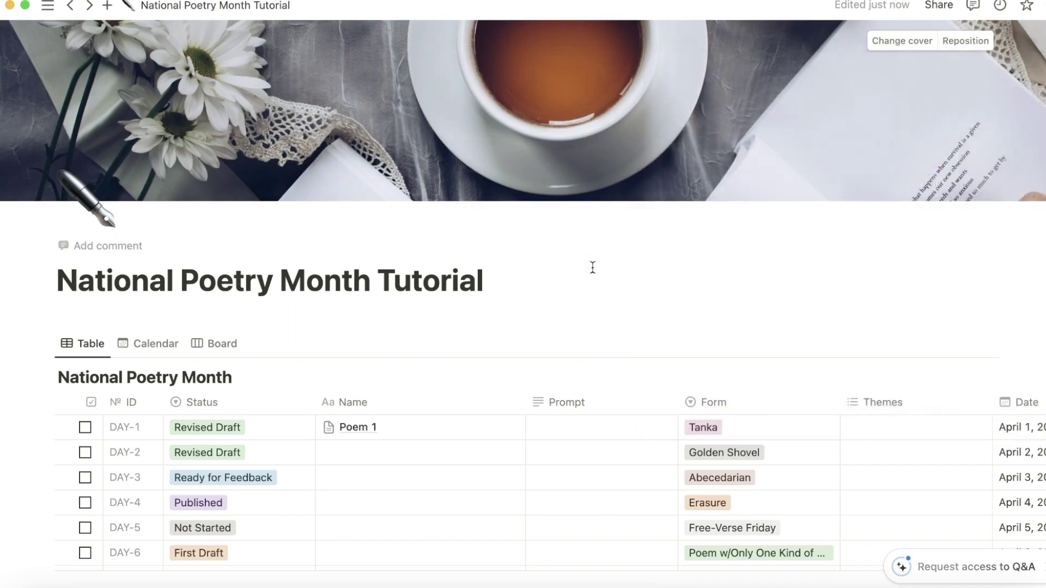
pyautogui.scroll(-5, 593, 267)
pyautogui.hscroll(3, 592, 267)
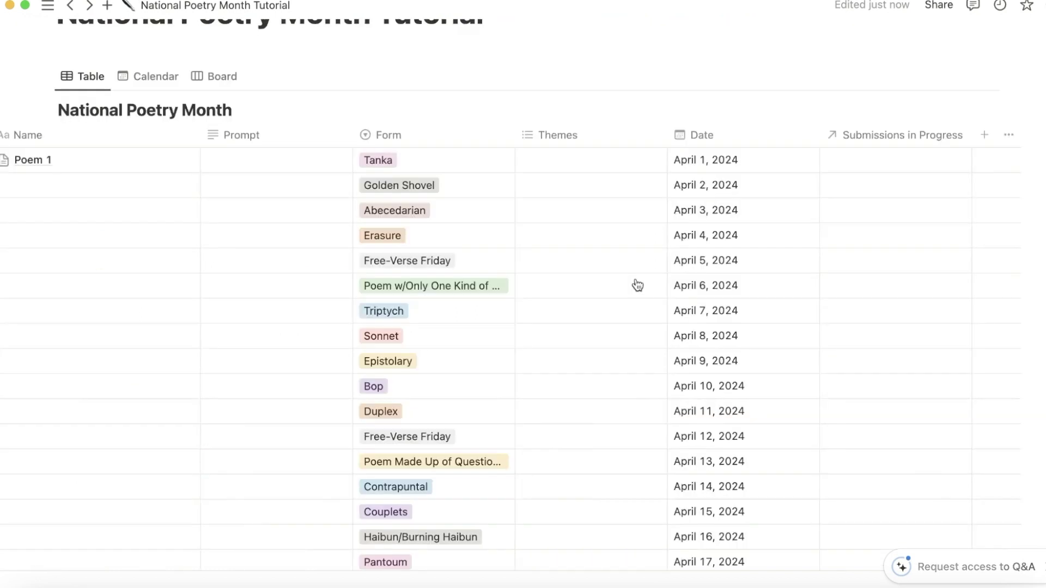
pyautogui.scroll(5, 638, 285)
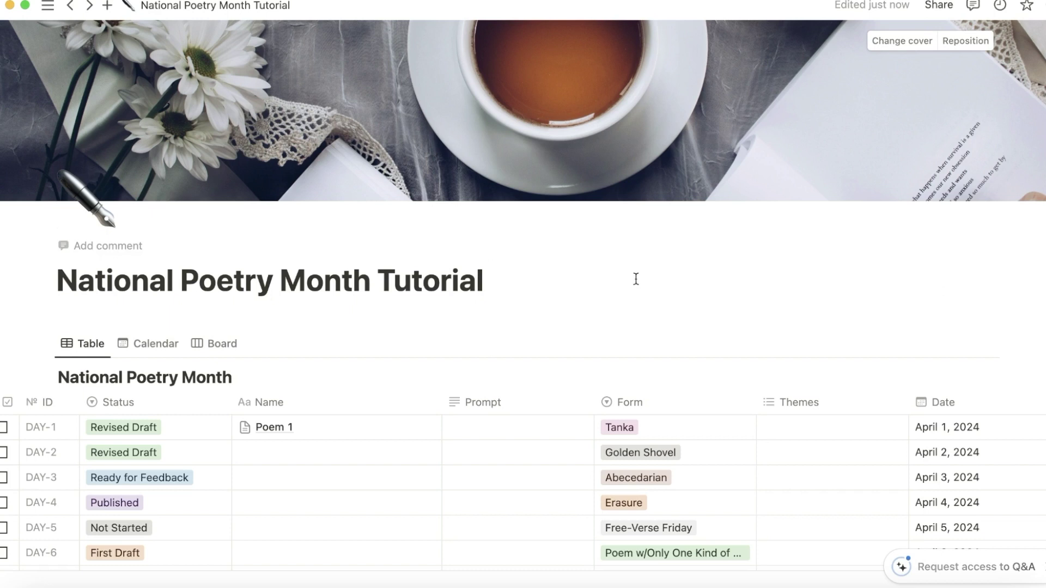
pyautogui.scroll(-3, 570, 387)
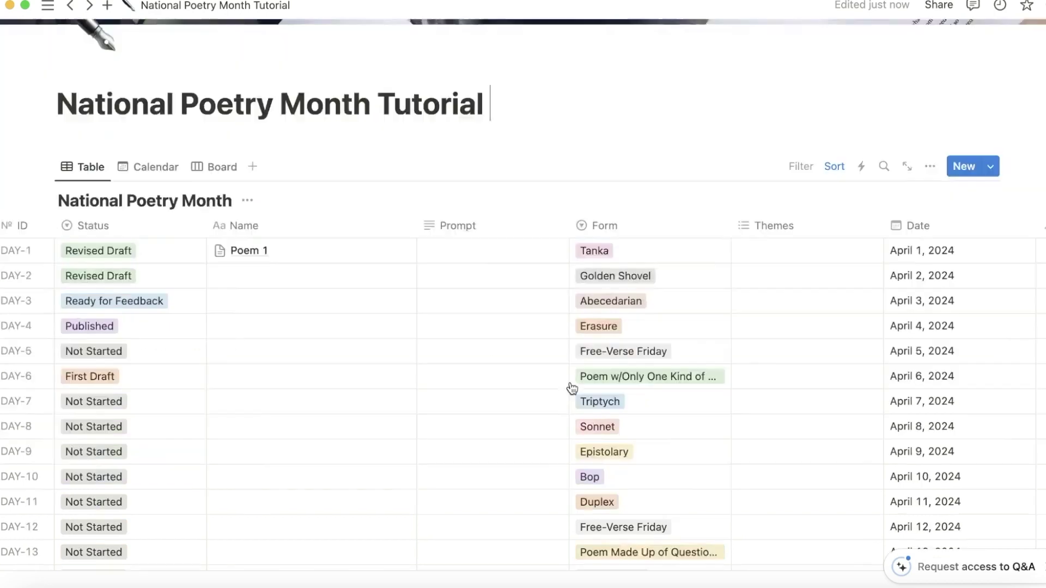
pyautogui.scroll(3, 570, 388)
pyautogui.scroll(-1, 570, 388)
pyautogui.hscroll(-1, 572, 388)
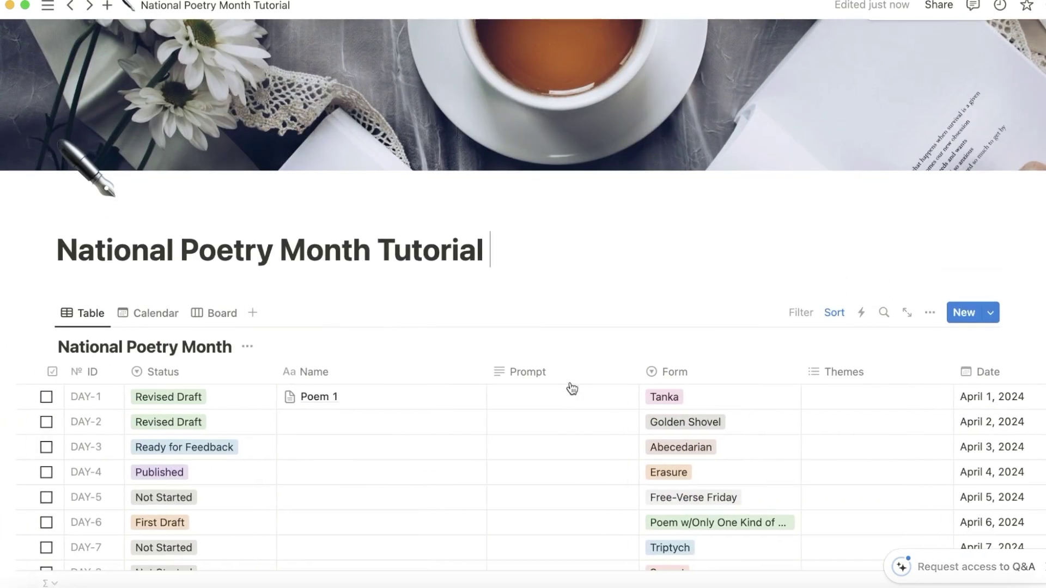
pyautogui.scroll(-10, 571, 388)
pyautogui.scroll(-5, 571, 389)
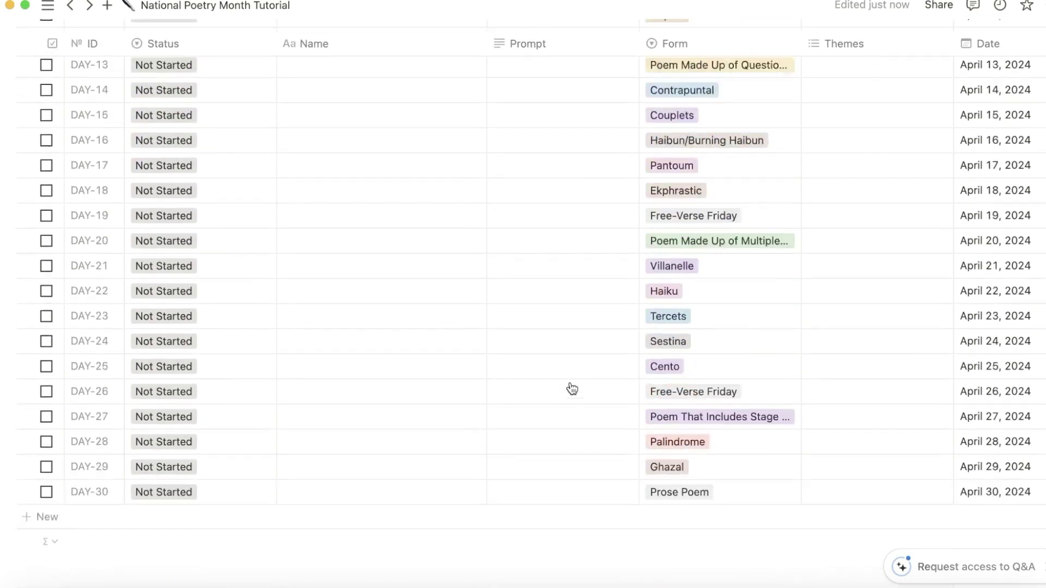
pyautogui.scroll(10, 571, 388)
pyautogui.hscroll(5, 571, 389)
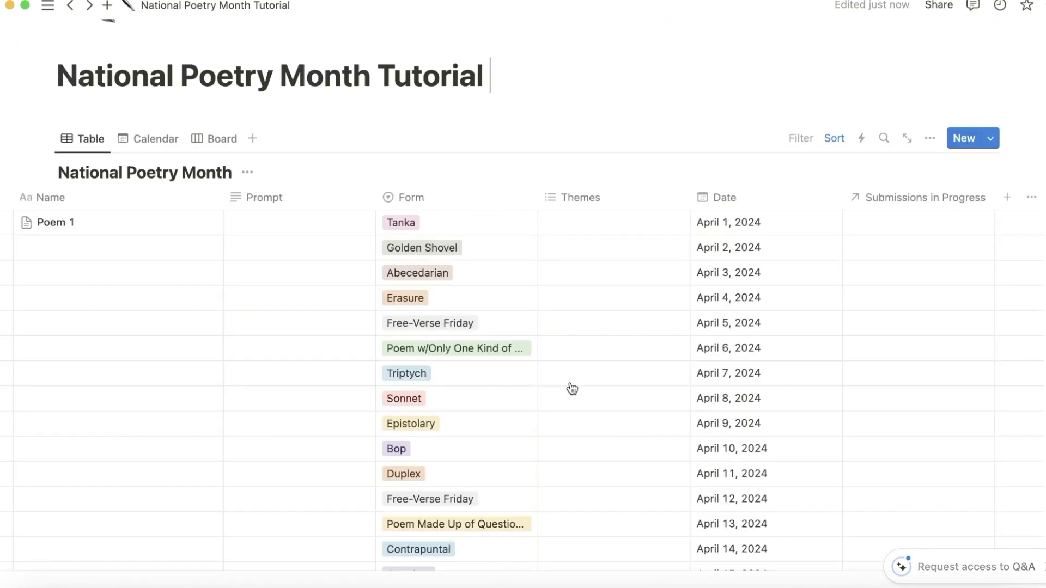
pyautogui.hscroll(2, 571, 389)
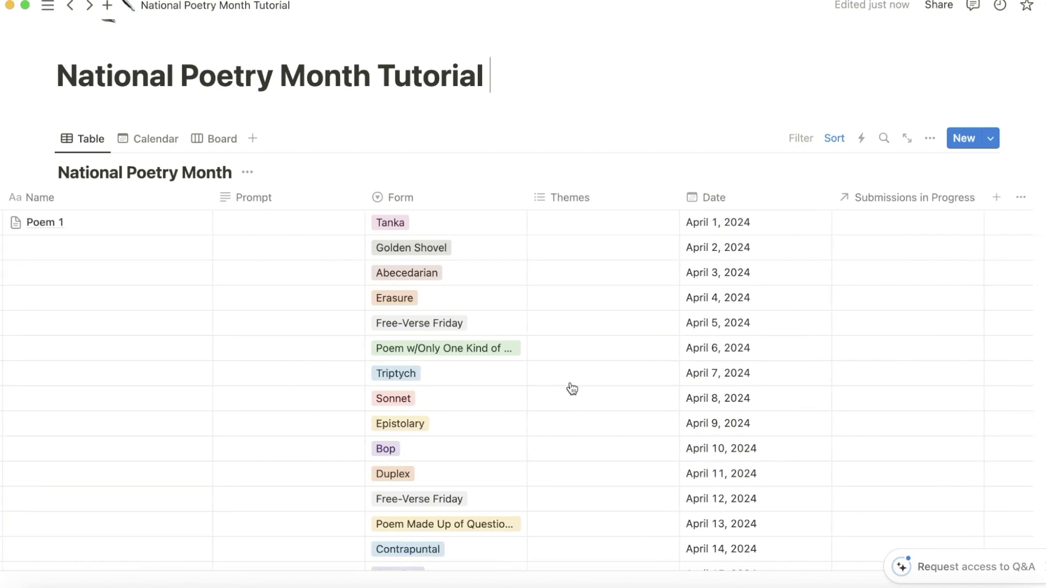
pyautogui.scroll(-5, 571, 388)
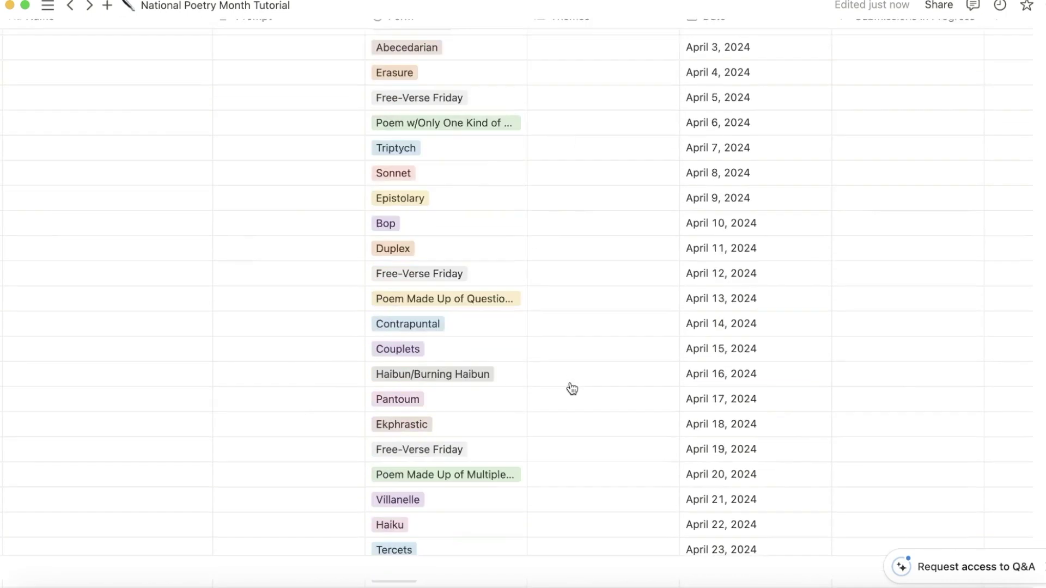
pyautogui.scroll(8, 572, 388)
pyautogui.hscroll(-5, 572, 388)
pyautogui.scroll(-2, 572, 389)
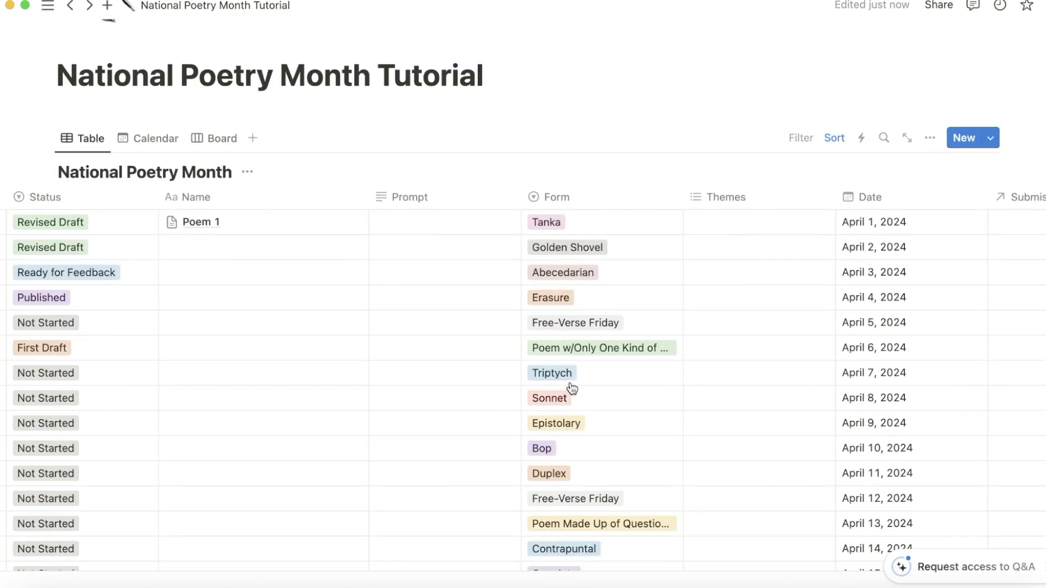
pyautogui.hscroll(5, 572, 389)
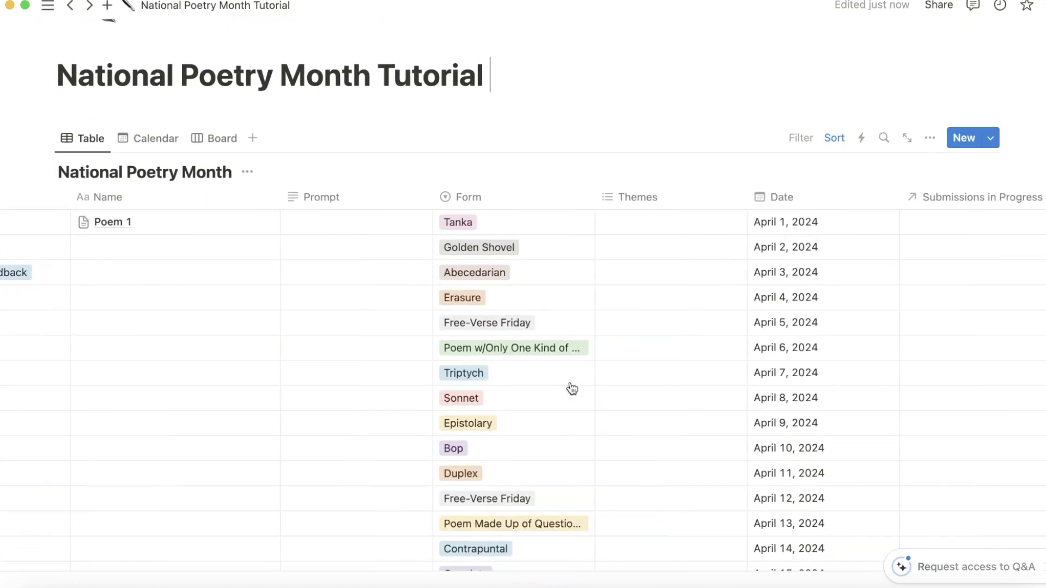
pyautogui.scroll(-1, 571, 389)
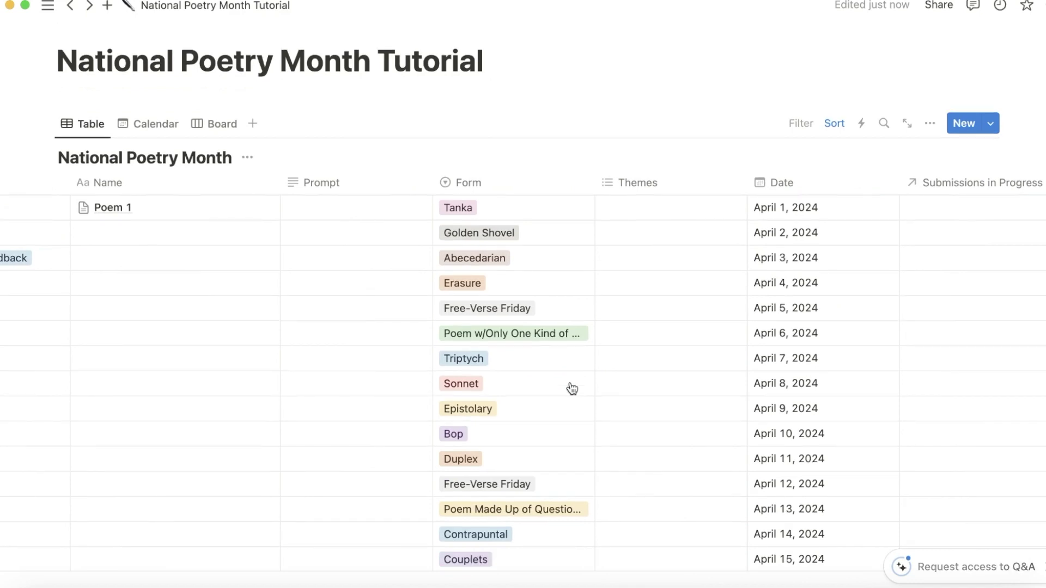
pyautogui.hscroll(-8, 572, 389)
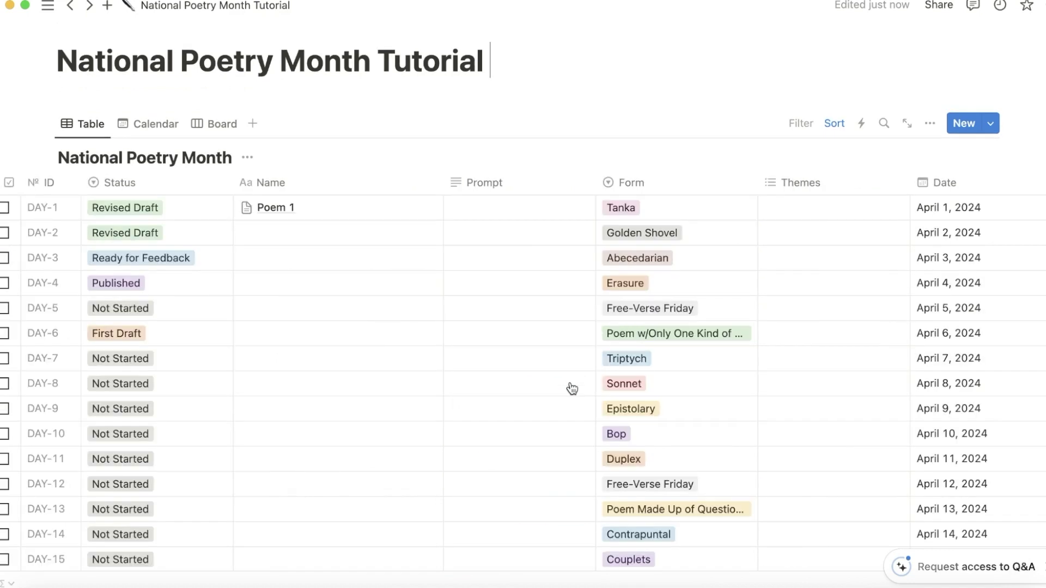
pyautogui.scroll(10, 576, 318)
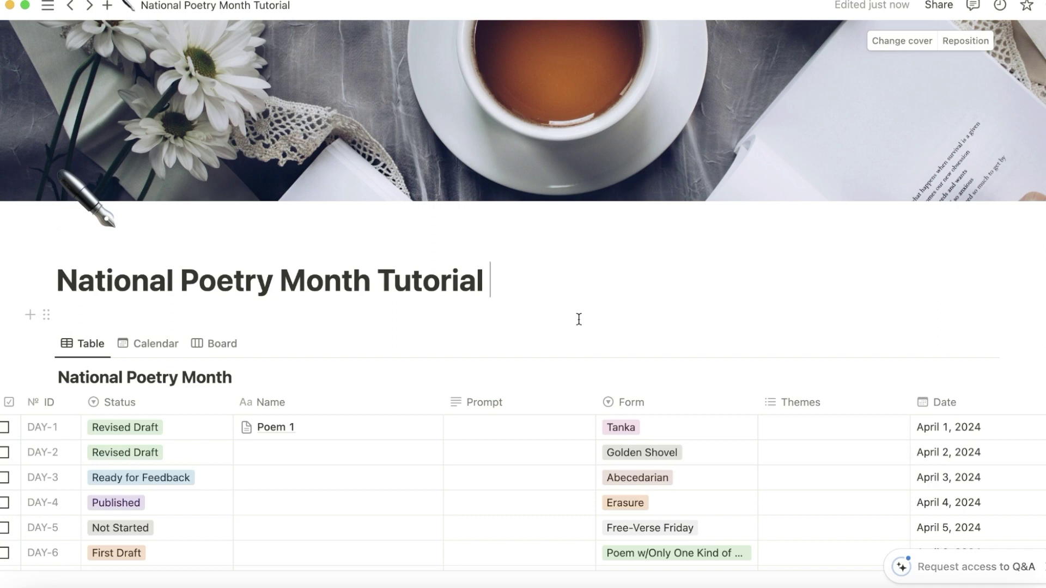